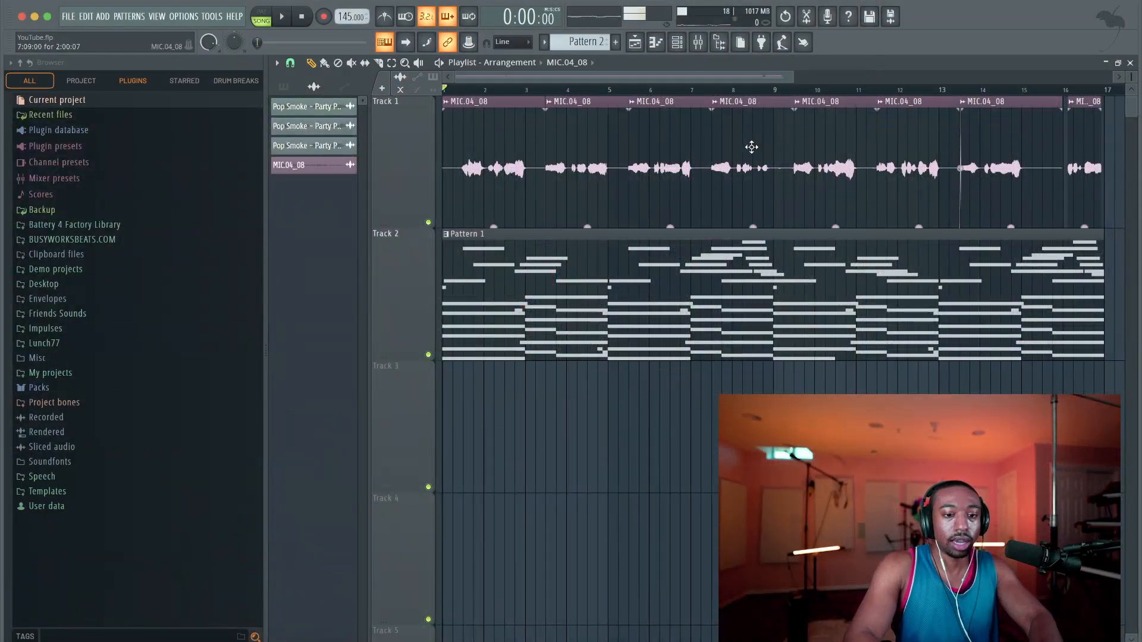
# Open the mixer and slightly raise the Vocals track's fader while the song plays
pyautogui.scroll(-5, 773, 237)
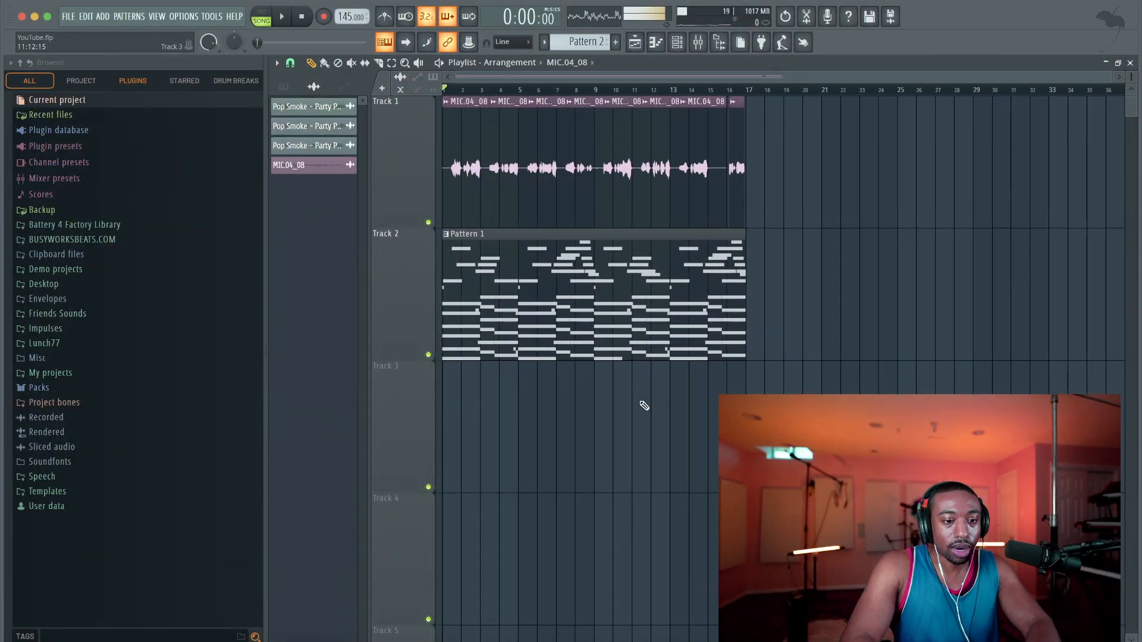
pyautogui.moveTo(1129, 85); pyautogui.dragTo(698, 59)
pyautogui.click(698, 43)
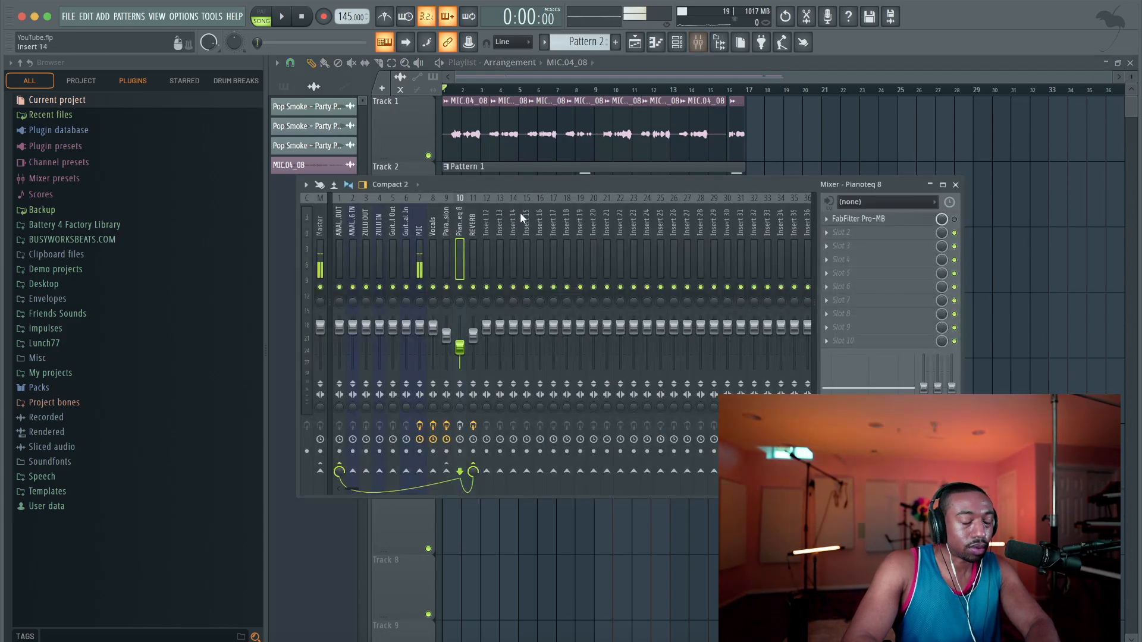
pyautogui.press('space')
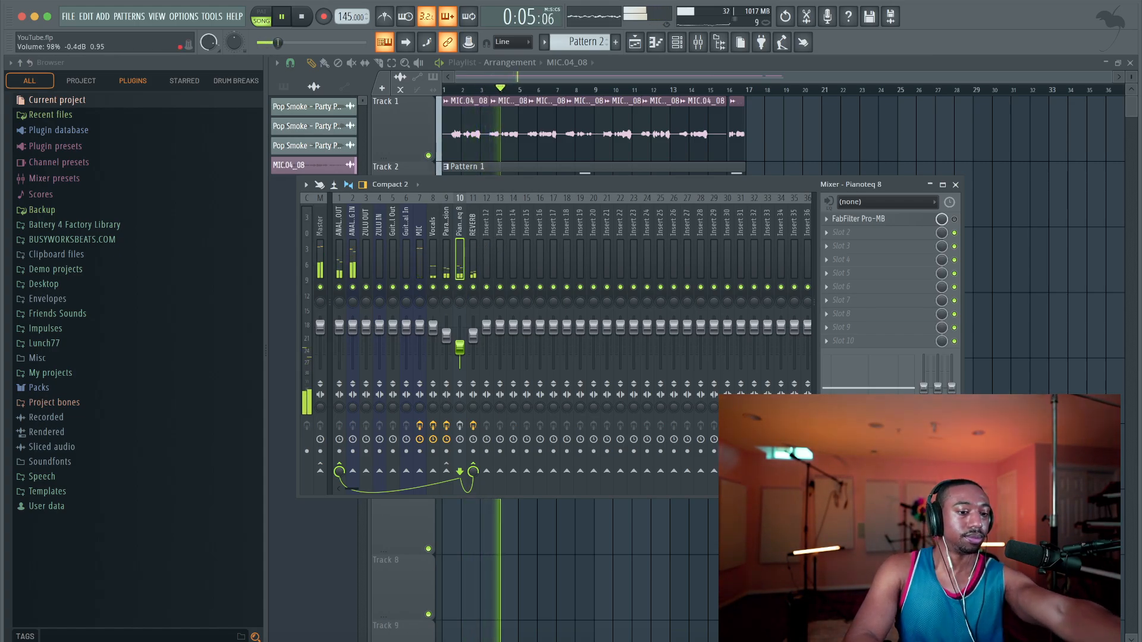
pyautogui.click(433, 324)
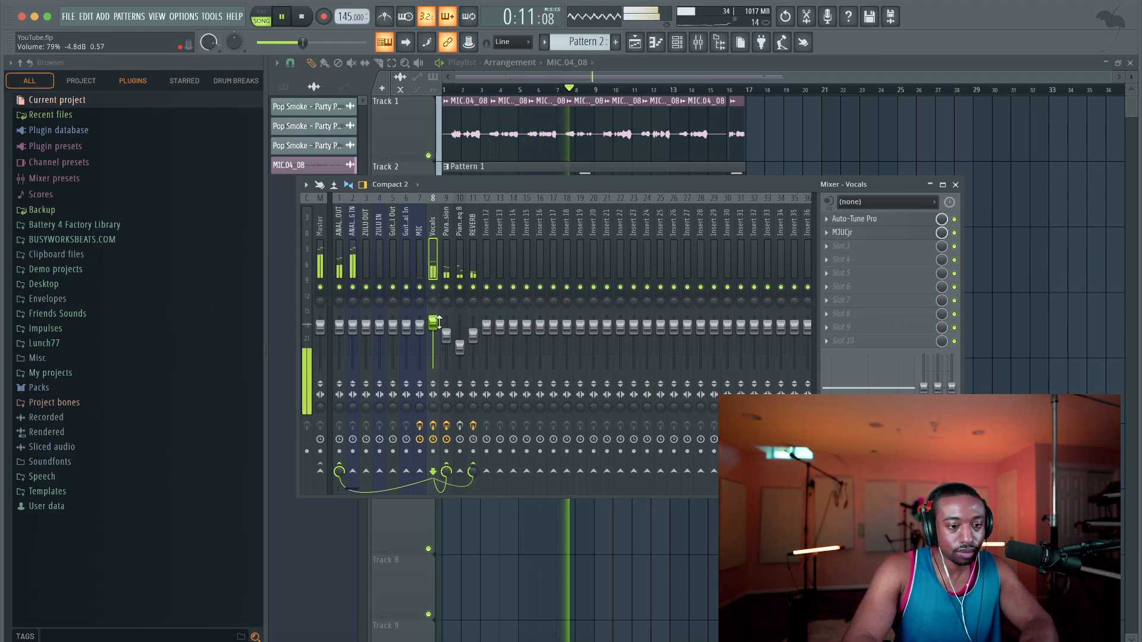
pyautogui.press('space')
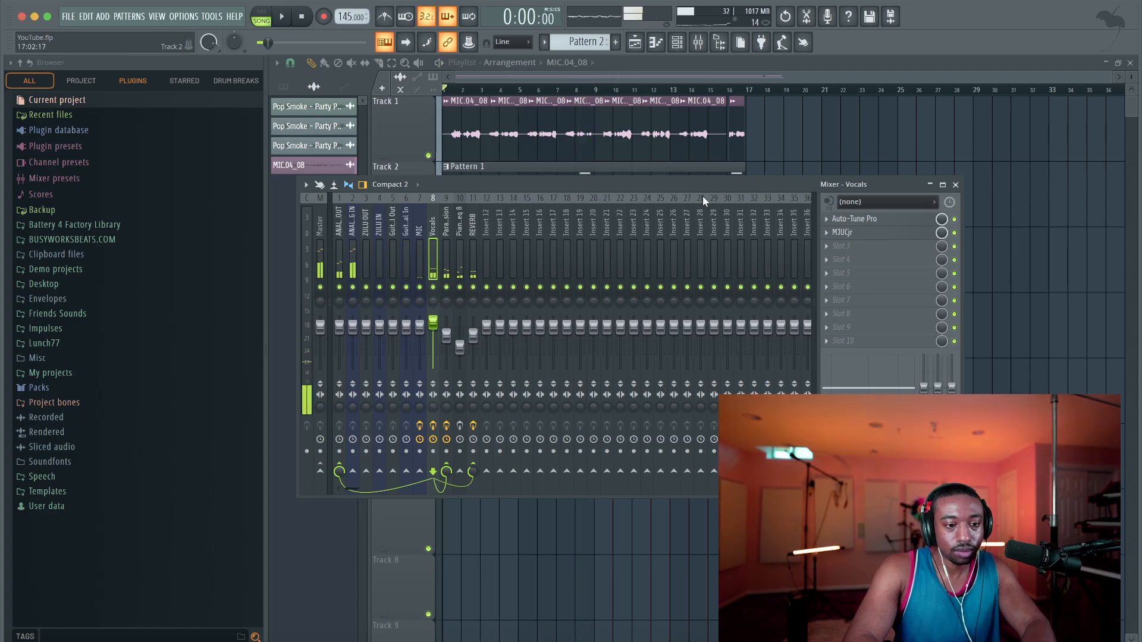
# Open the MJUCjr compressor on the Vocals track to view its settings and gain-reduction meter
pyautogui.click(870, 233)
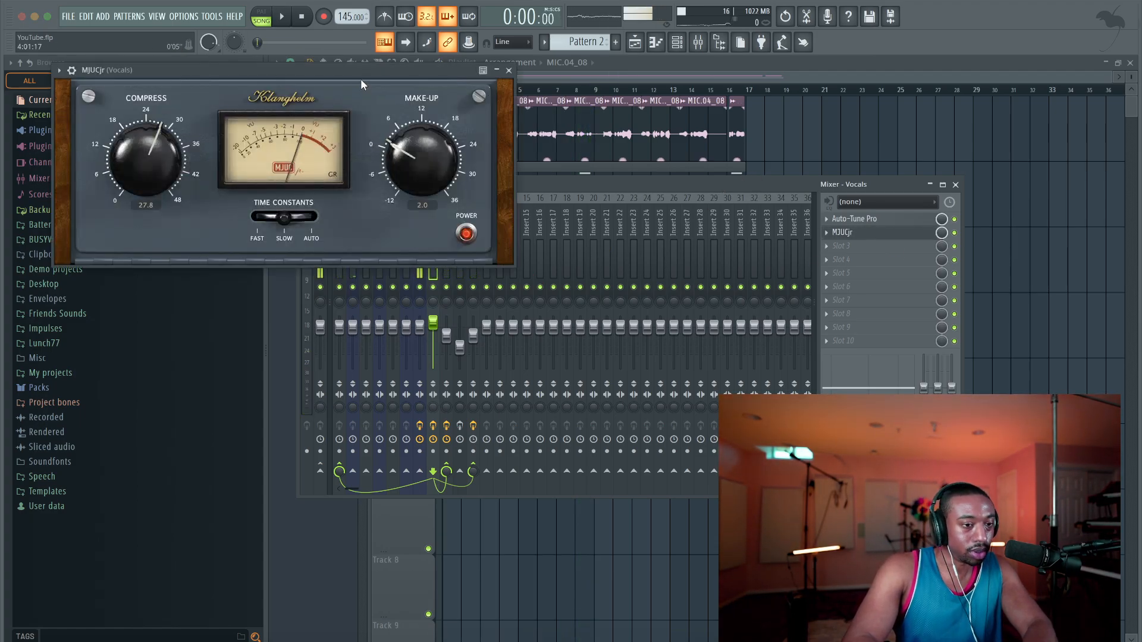
pyautogui.moveTo(360, 78); pyautogui.dragTo(508, 129)
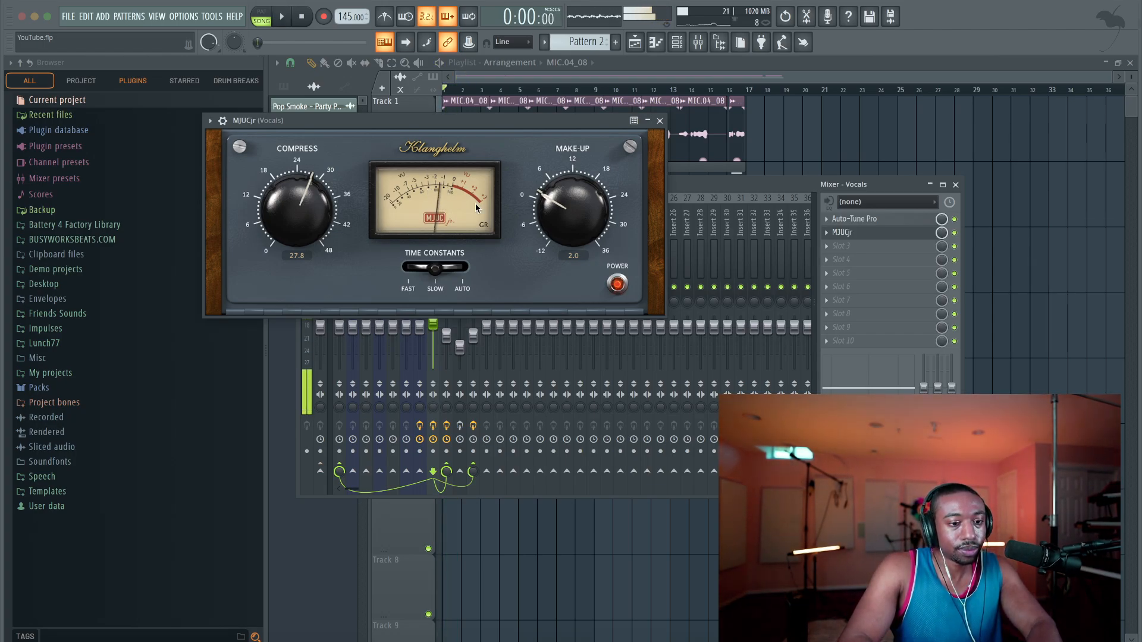
pyautogui.press('space')
pyautogui.click(872, 236)
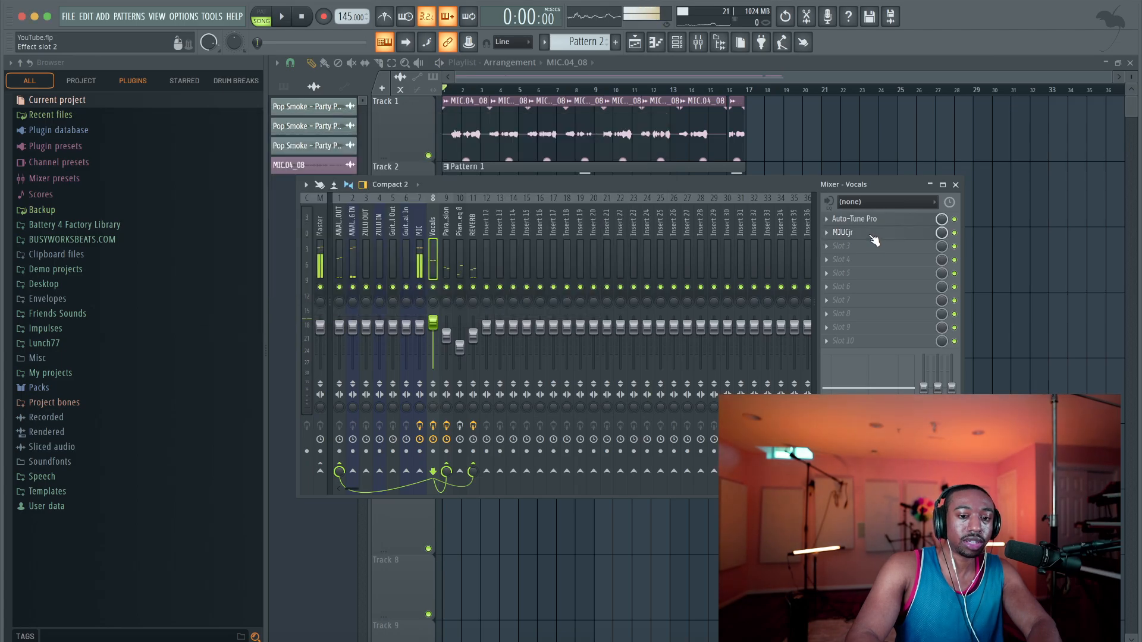
# Reopen MJUCjr on the Vocals track, watch its gain-reduction needle during two short playbacks, and close it
pyautogui.click(867, 234)
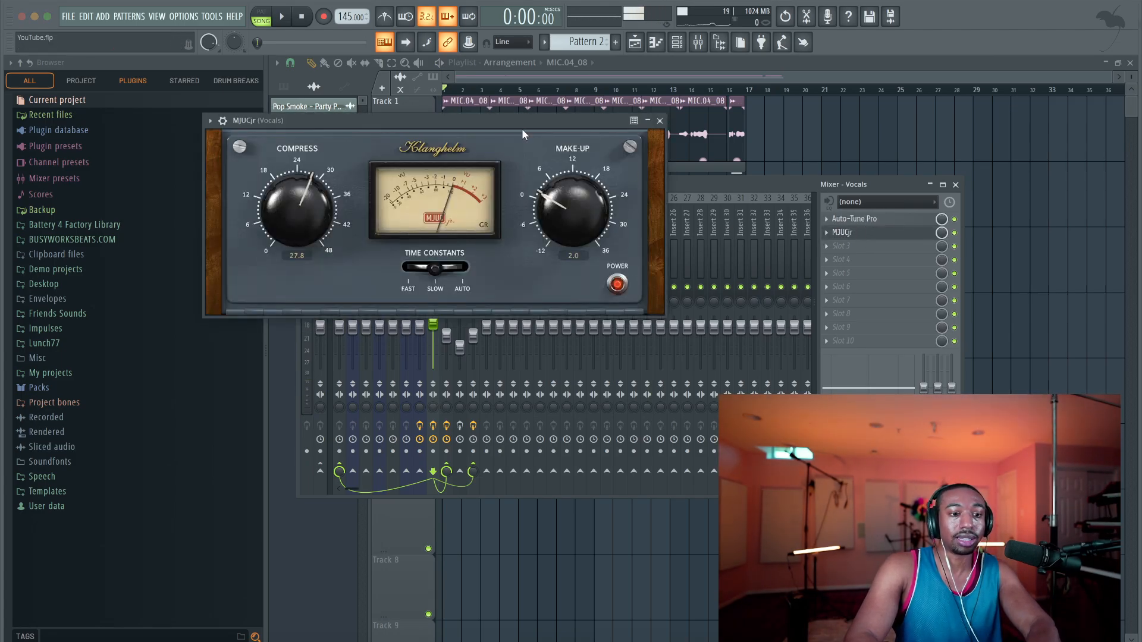
pyautogui.moveTo(473, 127); pyautogui.dragTo(473, 163)
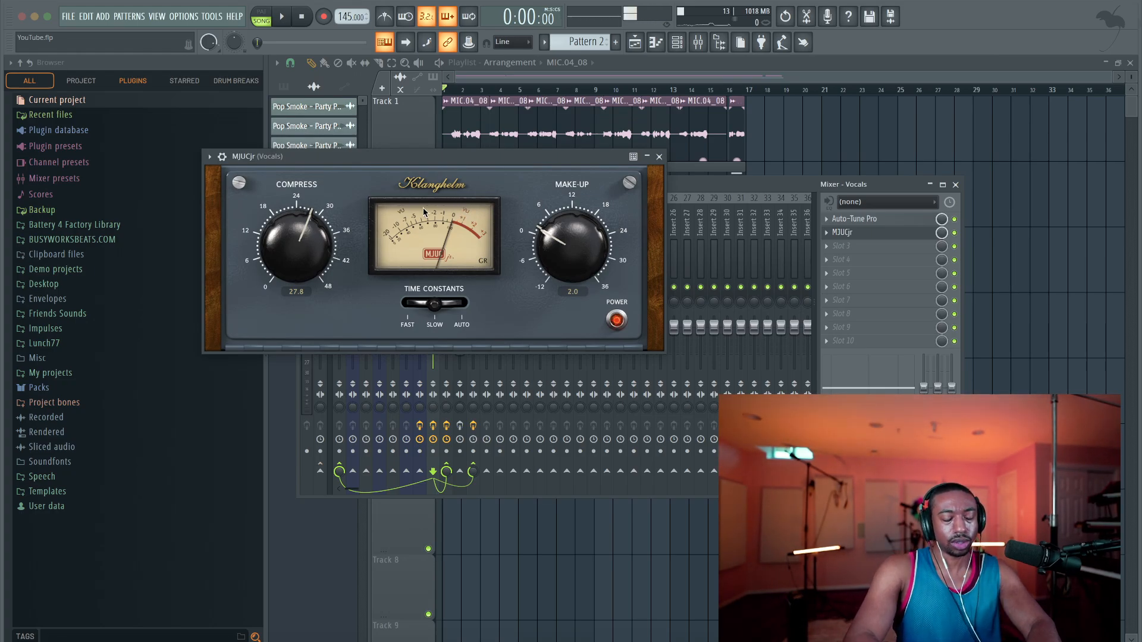
pyautogui.press('space')
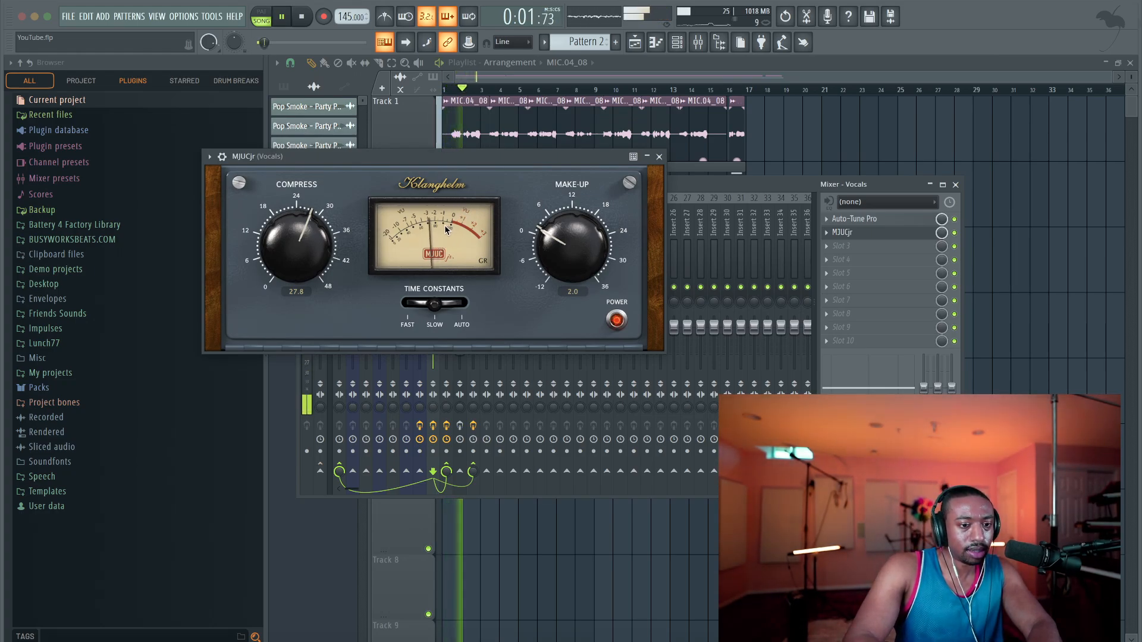
pyautogui.press('space')
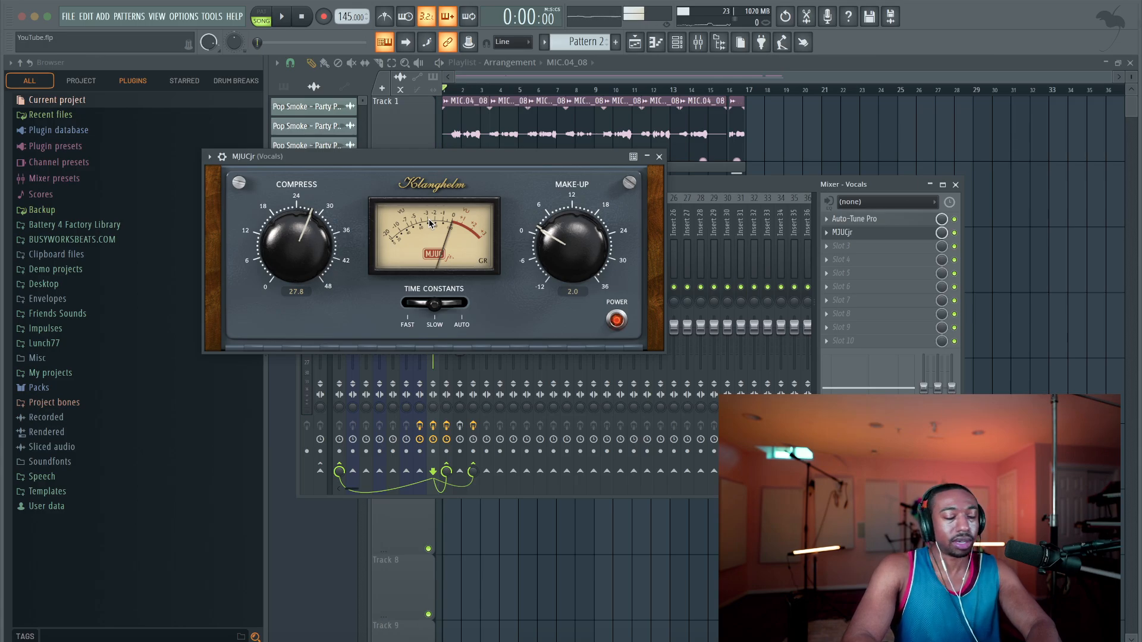
pyautogui.press('space')
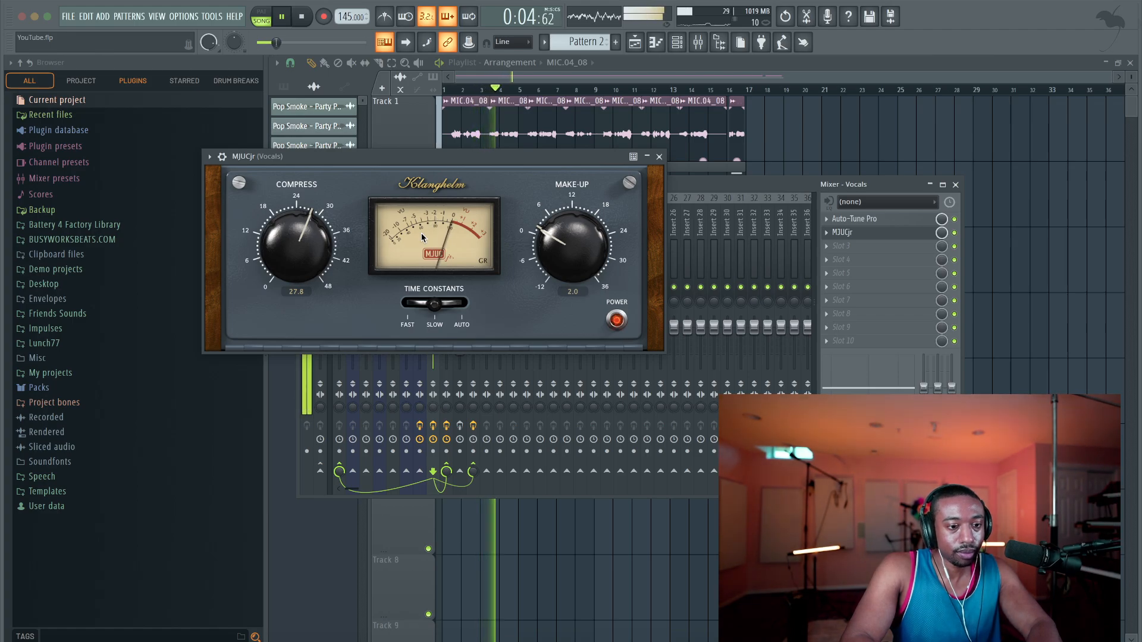
pyautogui.press('space')
pyautogui.click(659, 157)
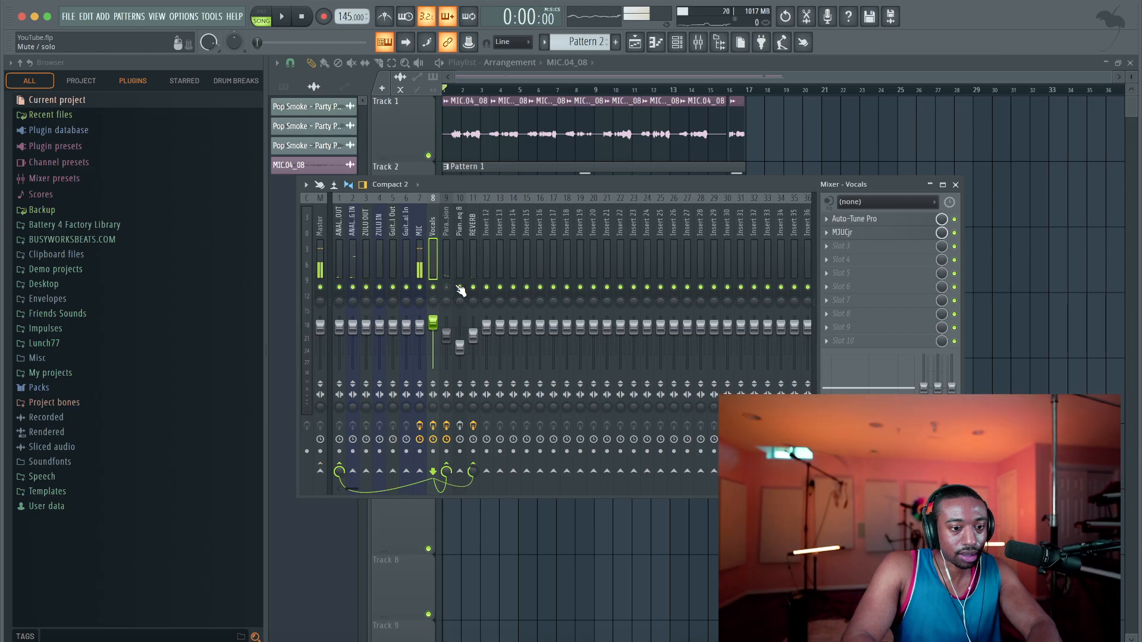
# Mute the Parallel Compression and REVERB tracks and play the song to audition the vocals through MJUCjr
pyautogui.press('space')
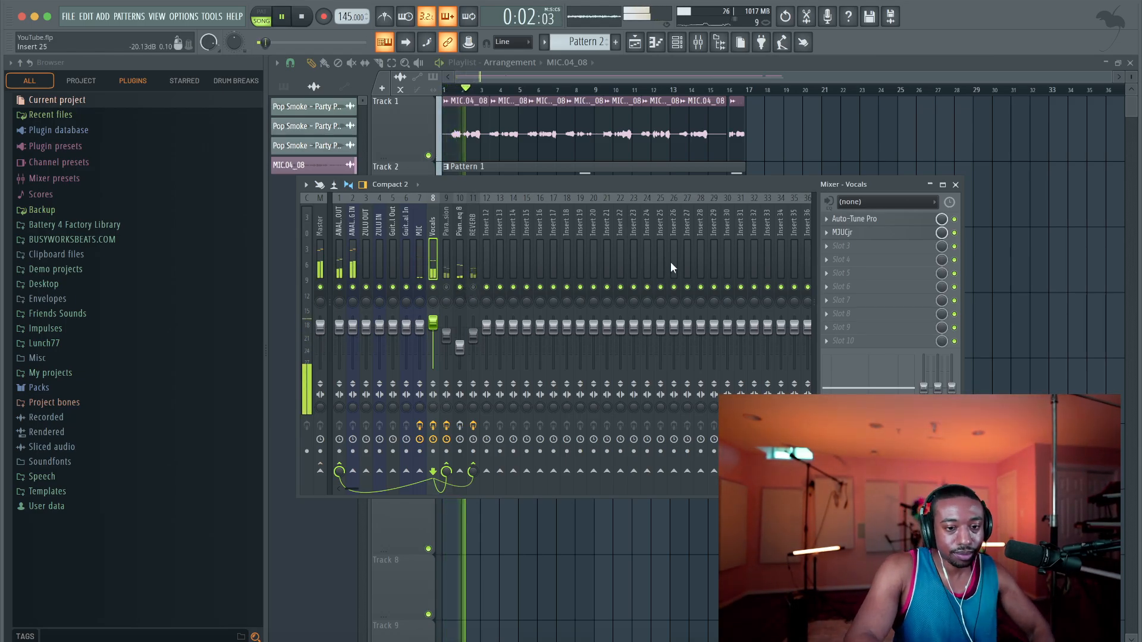
pyautogui.click(857, 233)
pyautogui.press('space')
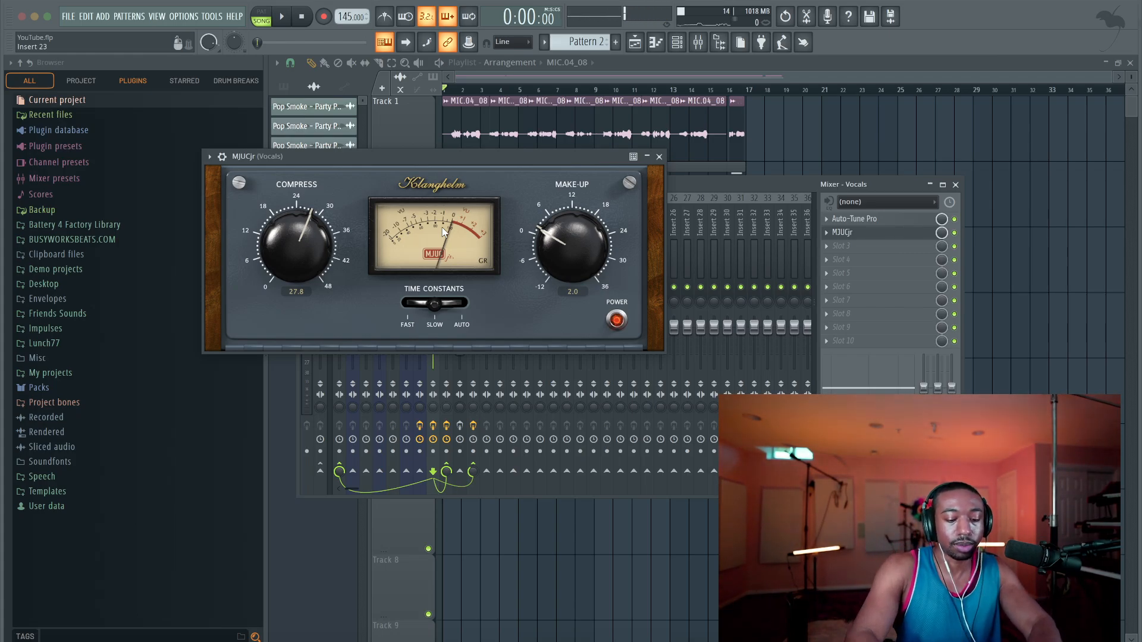
# Play the opening bars twice to check how MJUCjr compresses the dry vocals, and close the compressor
pyautogui.moveTo(435, 161); pyautogui.dragTo(496, 123)
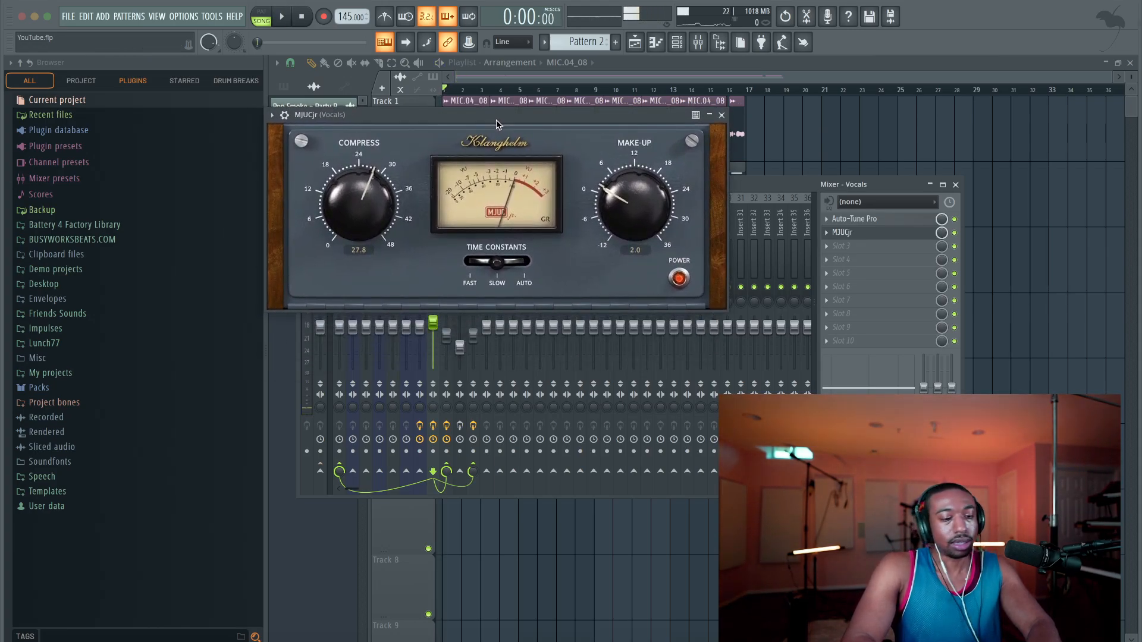
pyautogui.press('space')
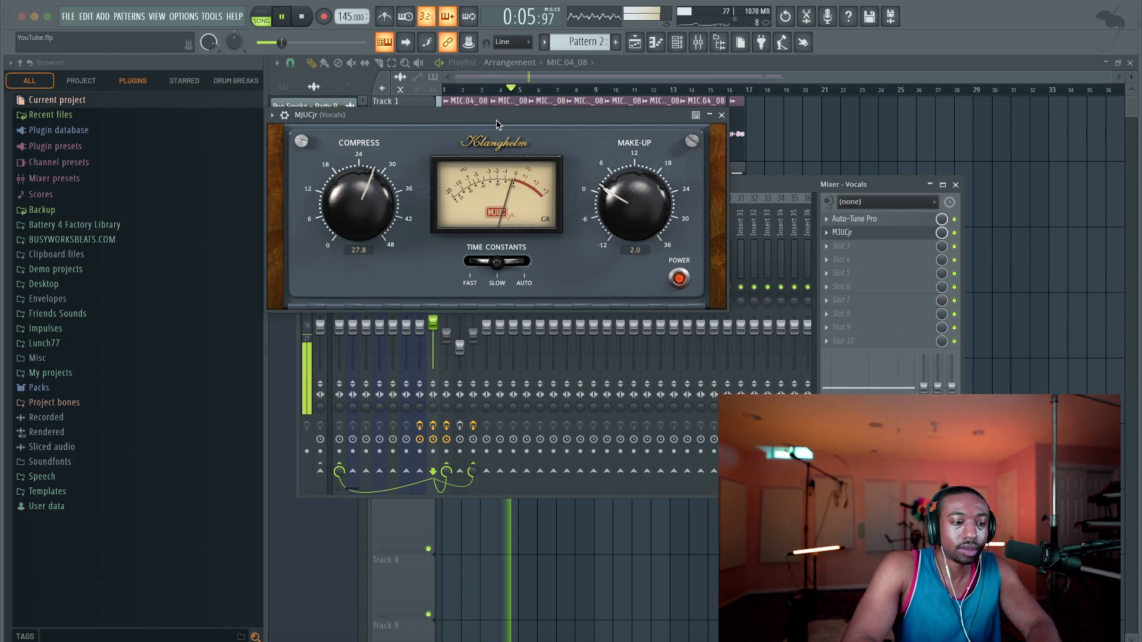
pyautogui.press('space')
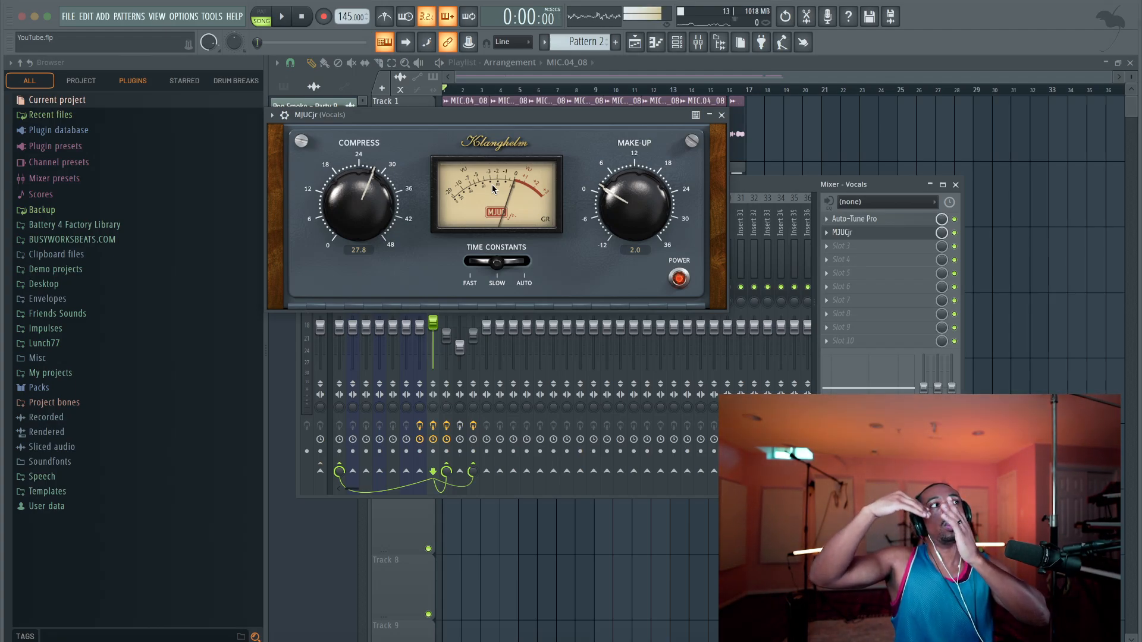
pyautogui.press('space')
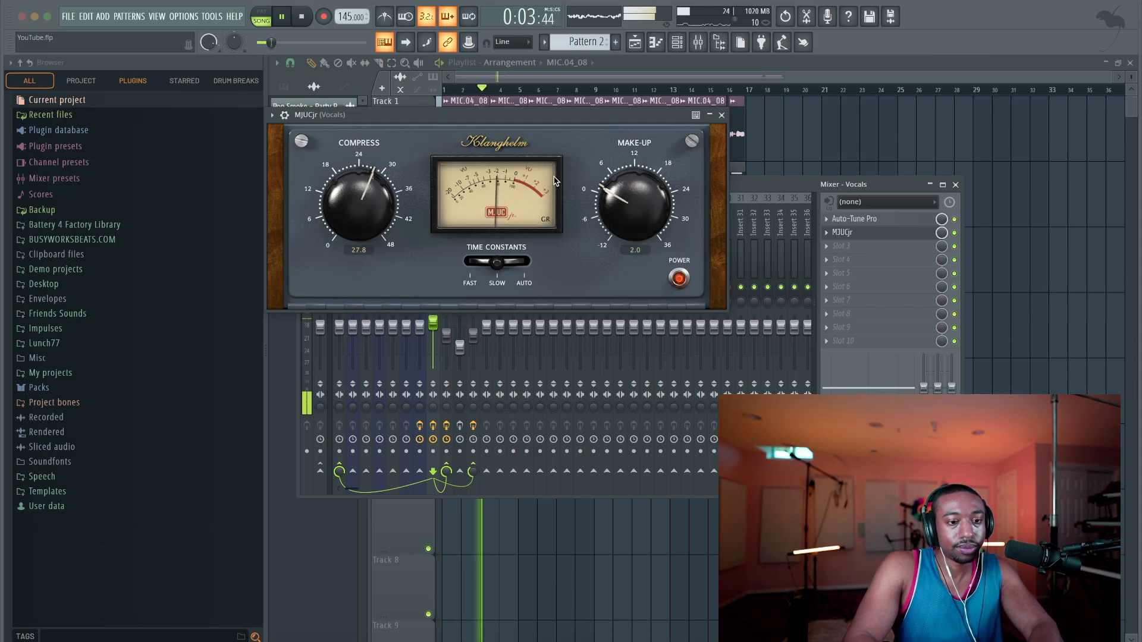
pyautogui.press('space')
pyautogui.click(721, 115)
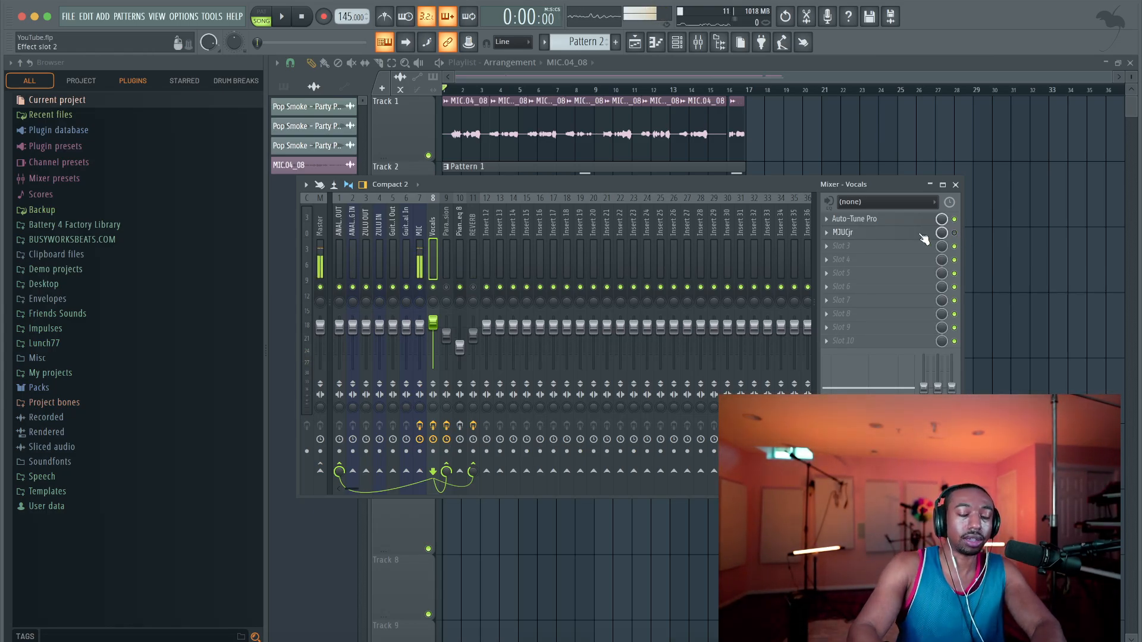
# Bypass MJUCjr on the Vocals track and play the song with the compressor's window open
pyautogui.press('space')
pyautogui.click(922, 234)
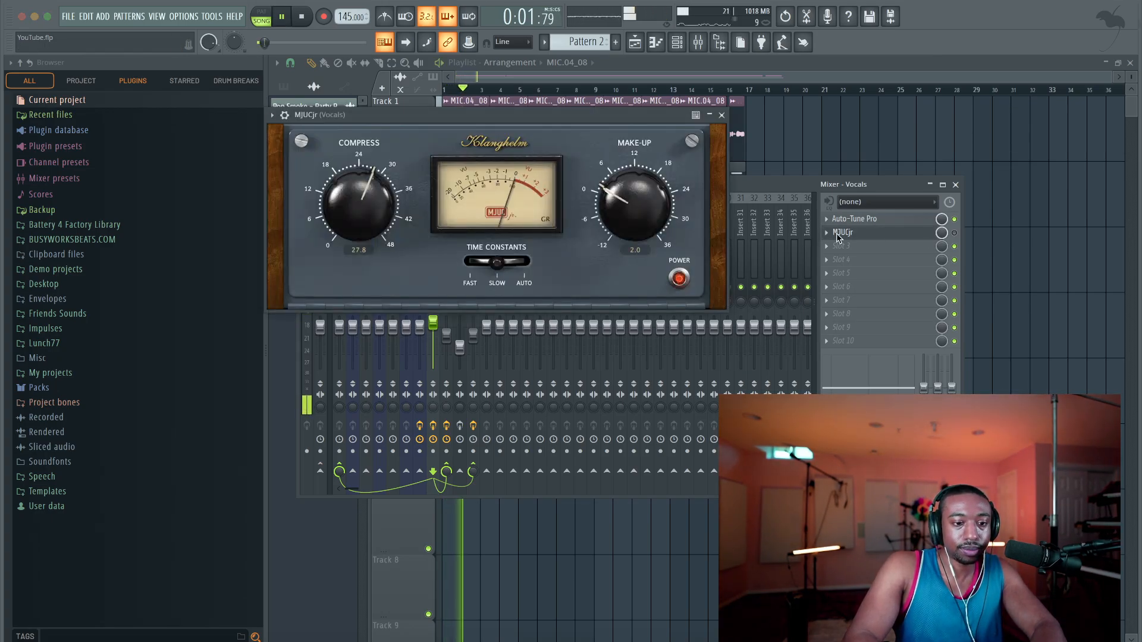
pyautogui.press('space')
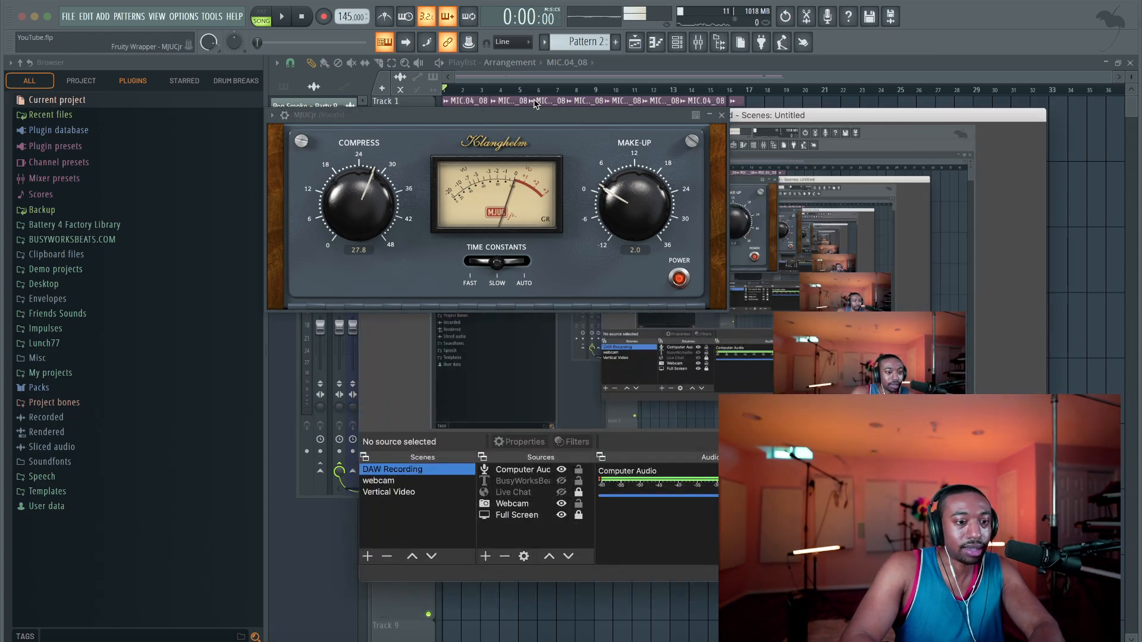
pyautogui.click(779, 116)
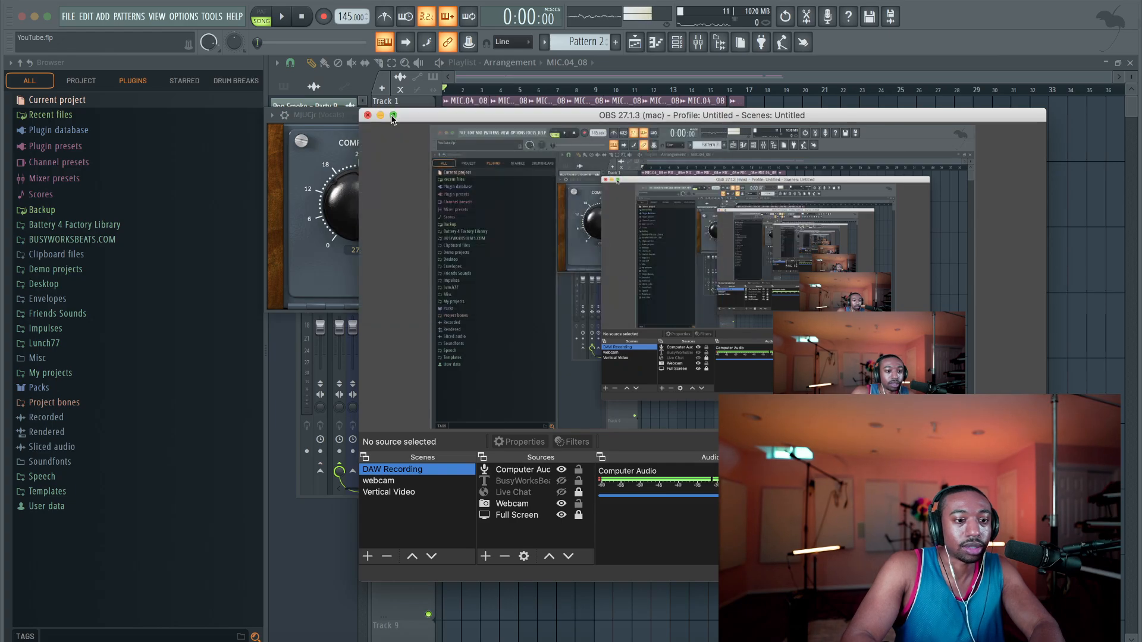
pyautogui.click(379, 116)
pyautogui.moveTo(492, 124); pyautogui.dragTo(505, 126)
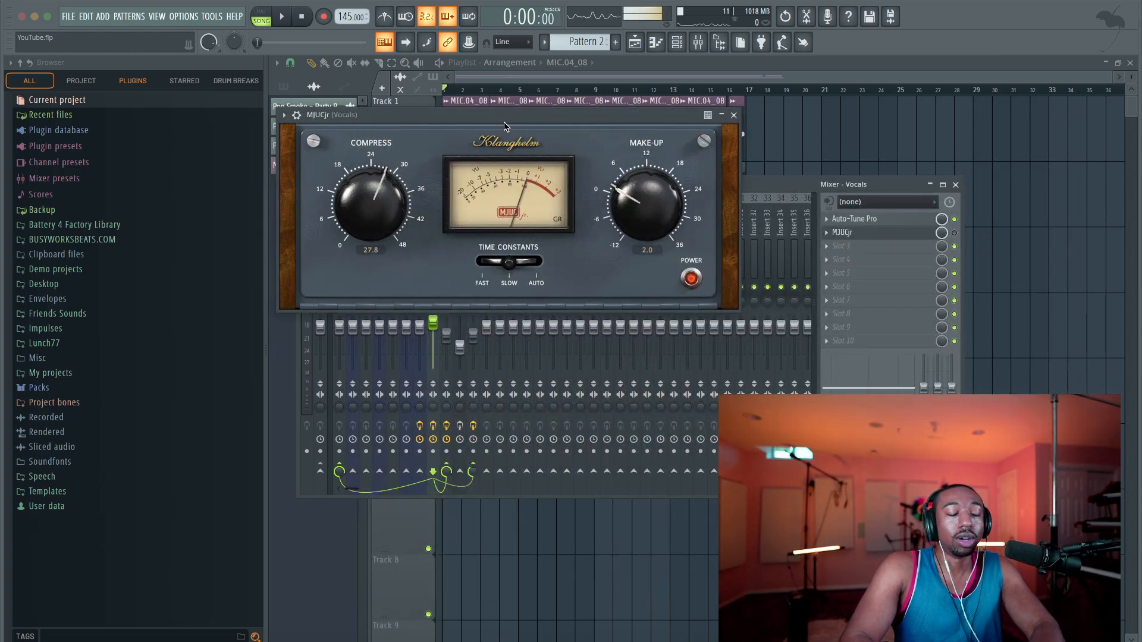
# Compare the vocals with MJUCjr bypassed and re-enabled by playing the opening bars each way, and close the compressor
pyautogui.press('space')
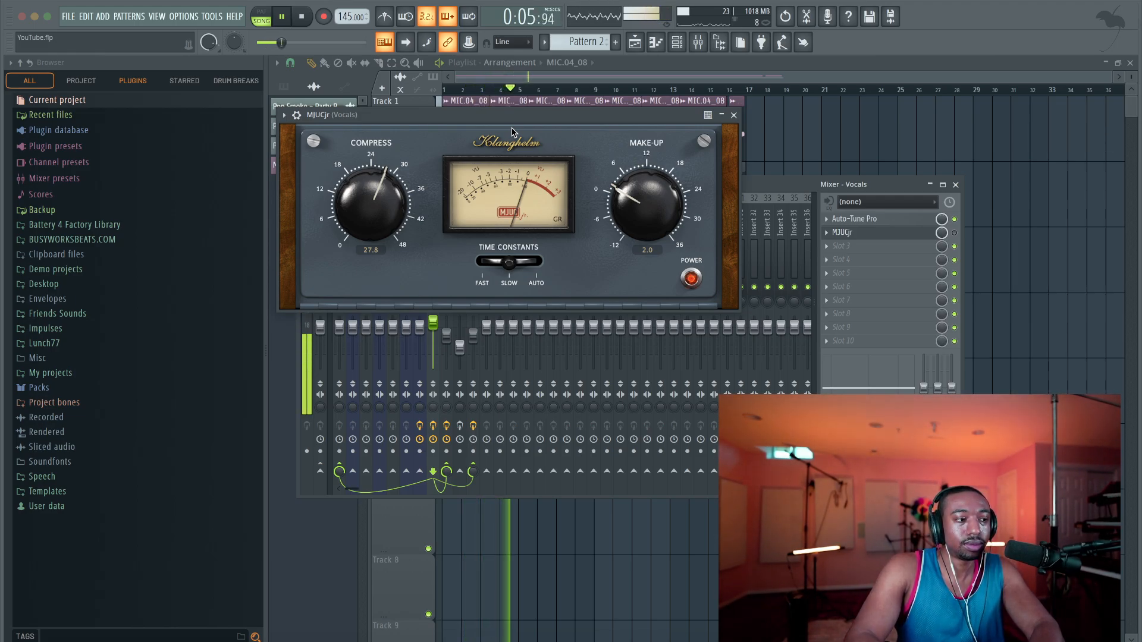
pyautogui.press('space')
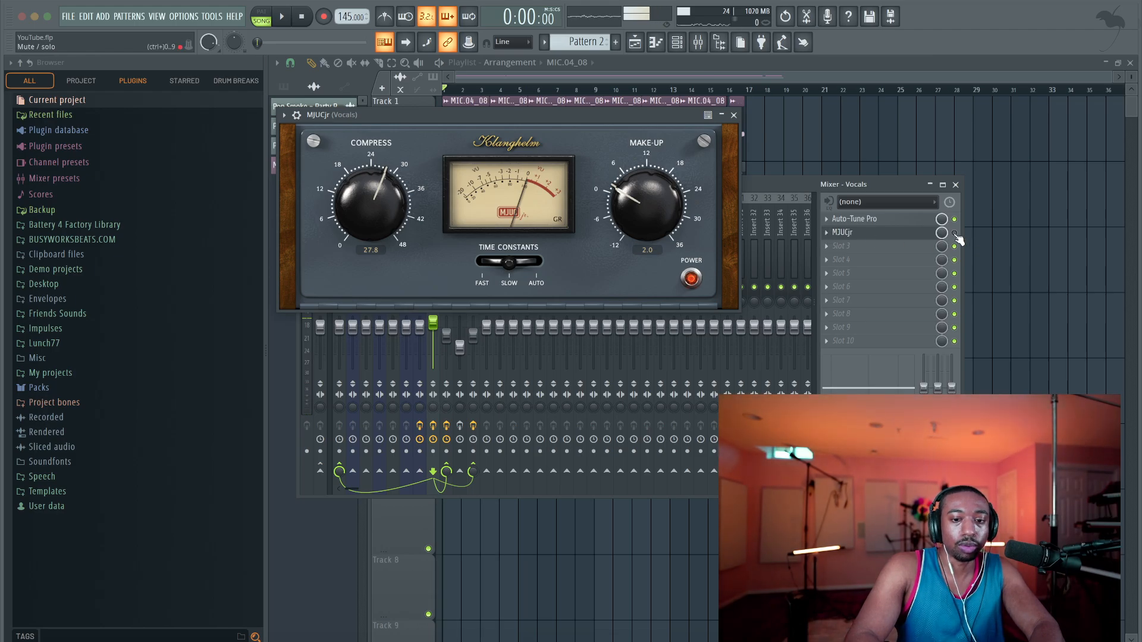
pyautogui.press('space')
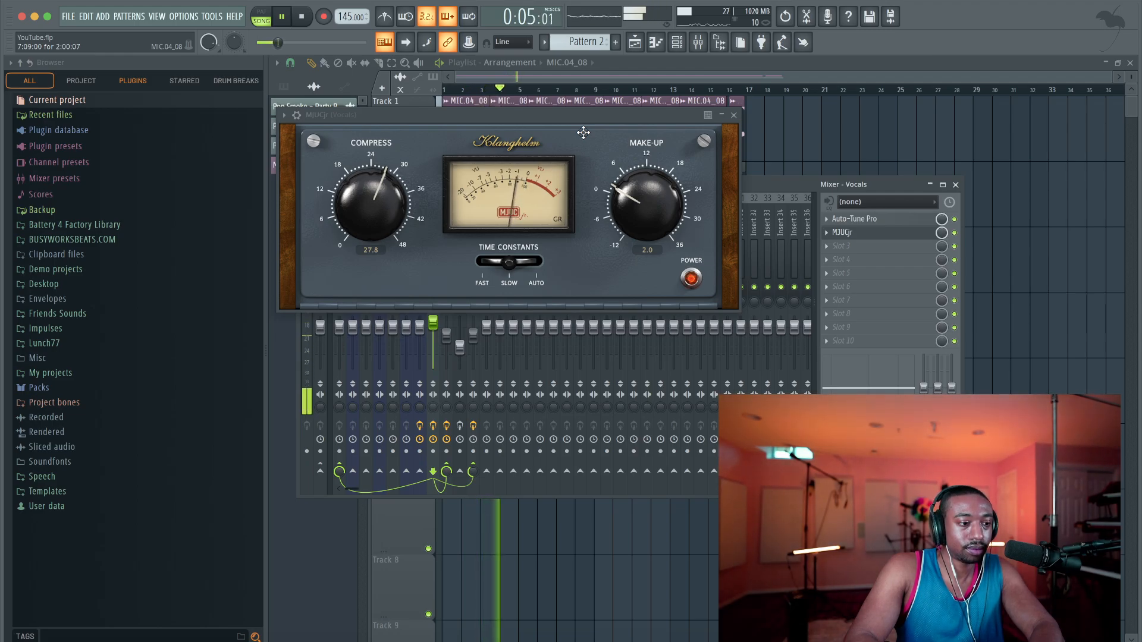
pyautogui.press('space')
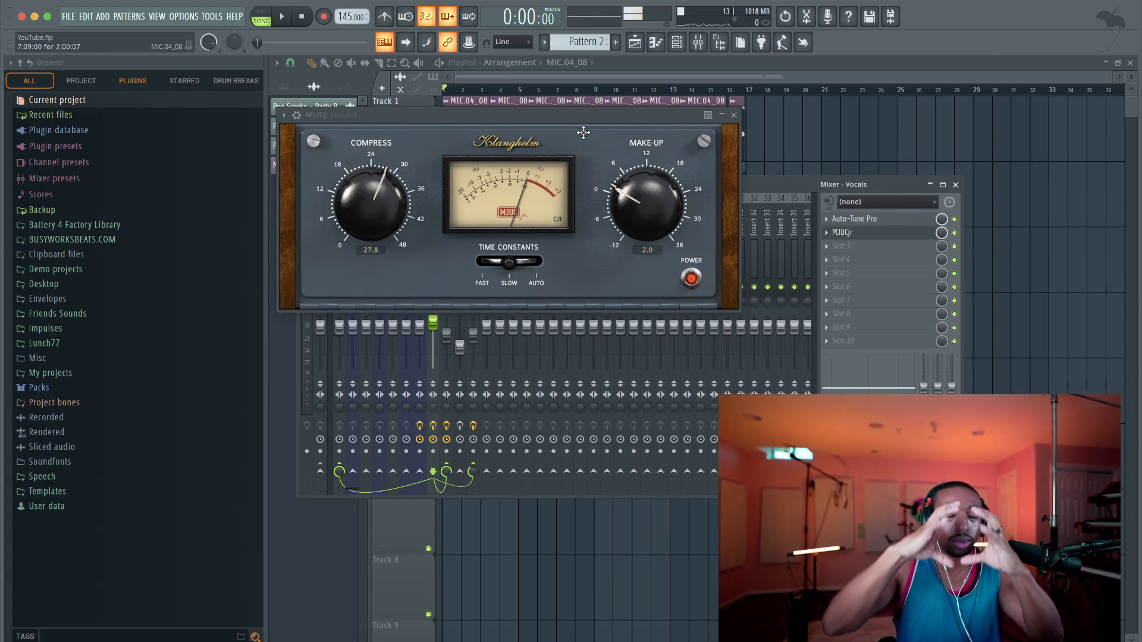
pyautogui.click(733, 115)
# Compare the effect chains of the Parallel Compression and Vocals tracks, briefly playing the song with Vocals selected
pyautogui.click(449, 234)
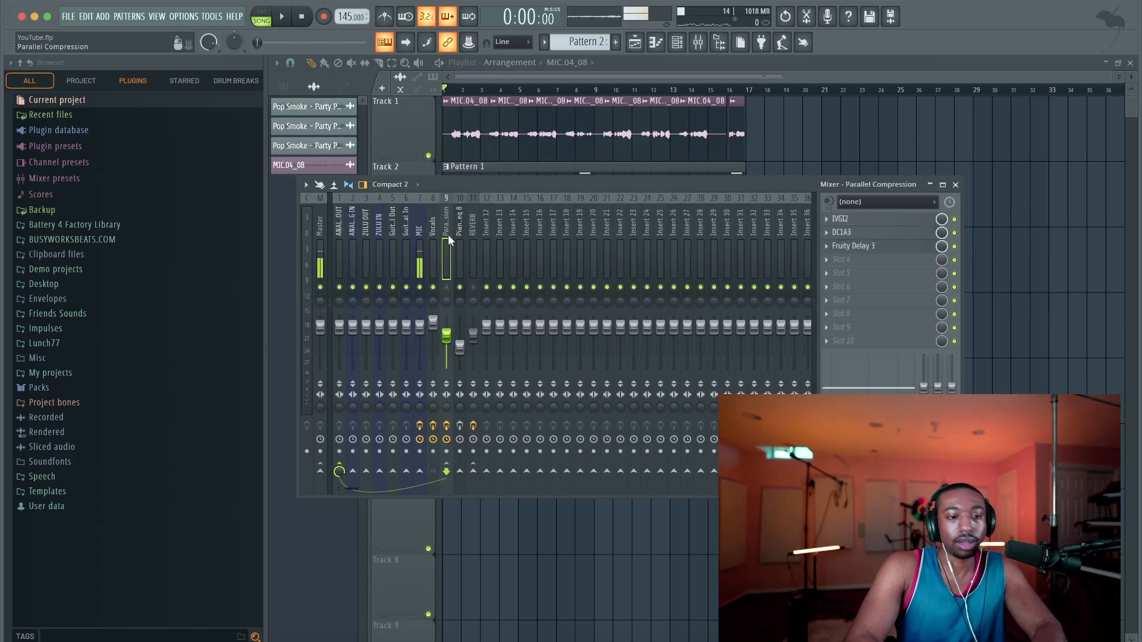
pyautogui.click(437, 244)
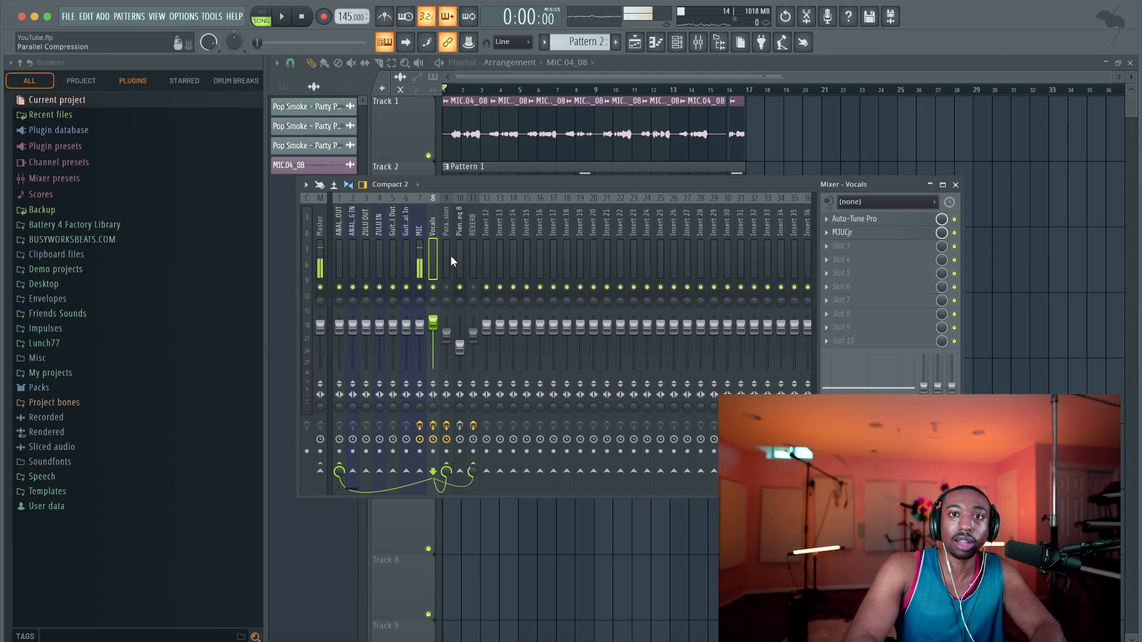
pyautogui.click(451, 255)
pyautogui.click(433, 251)
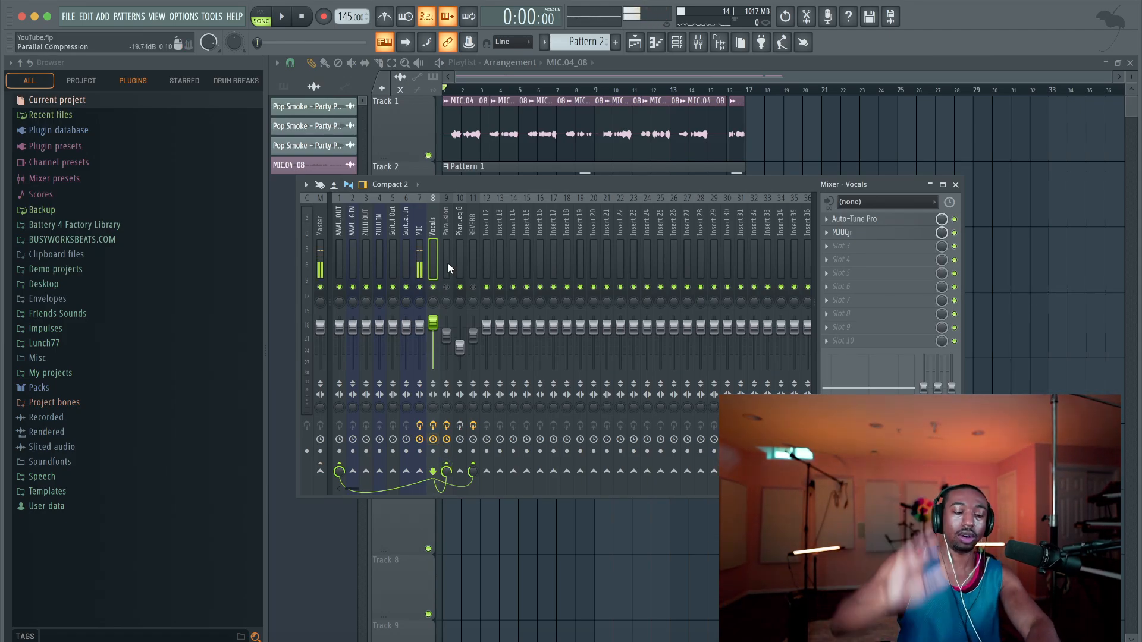
pyautogui.press('space')
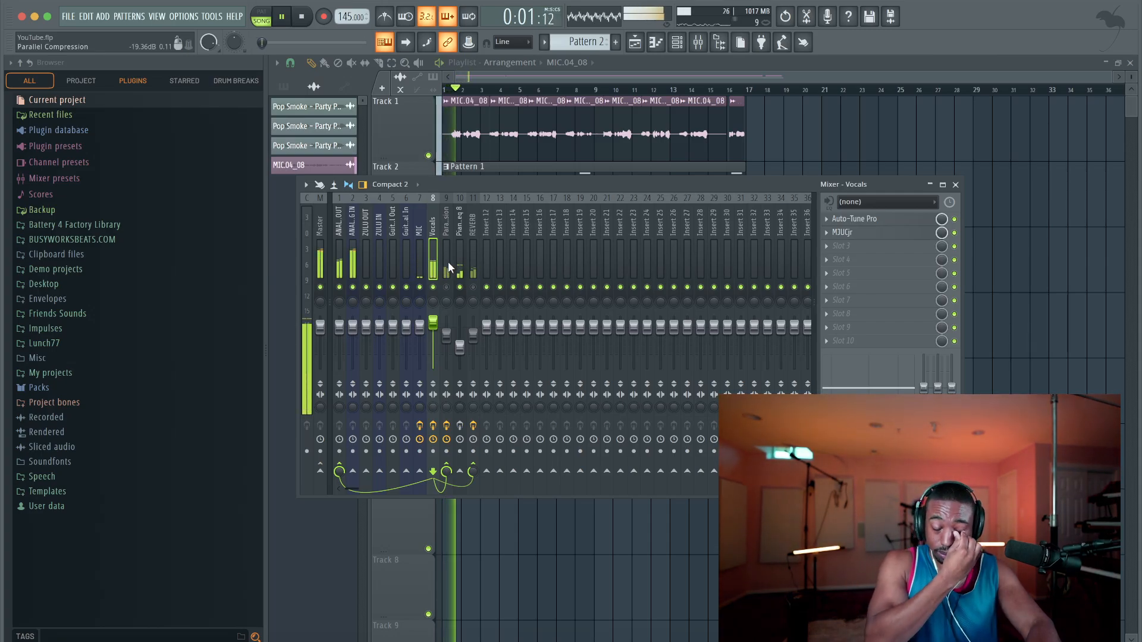
pyautogui.press('space')
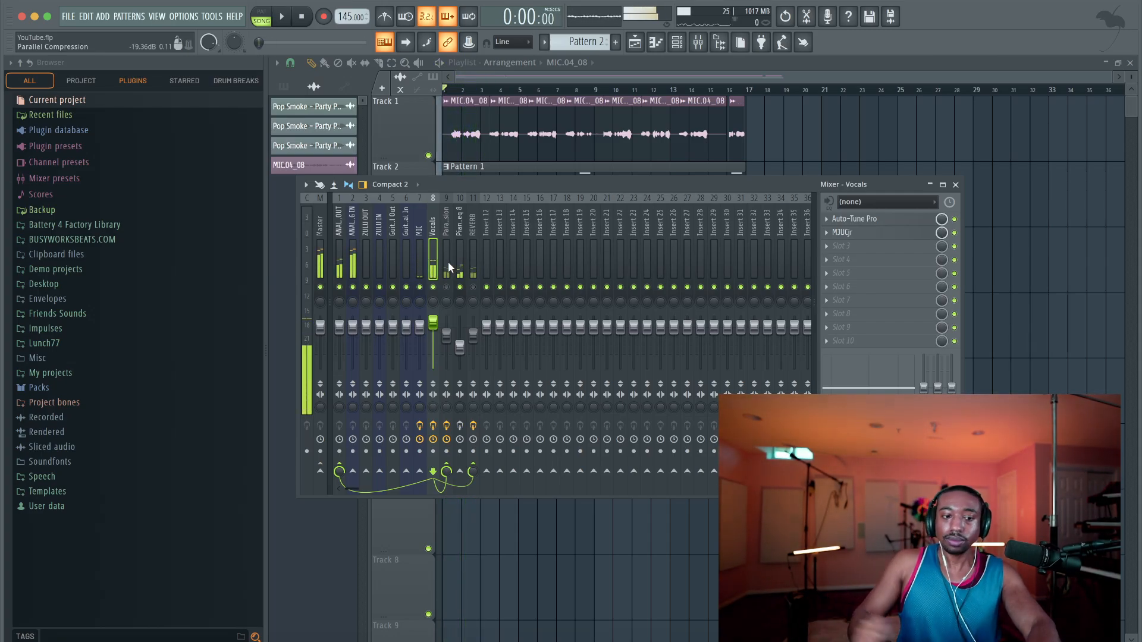
pyautogui.click(448, 263)
pyautogui.click(432, 265)
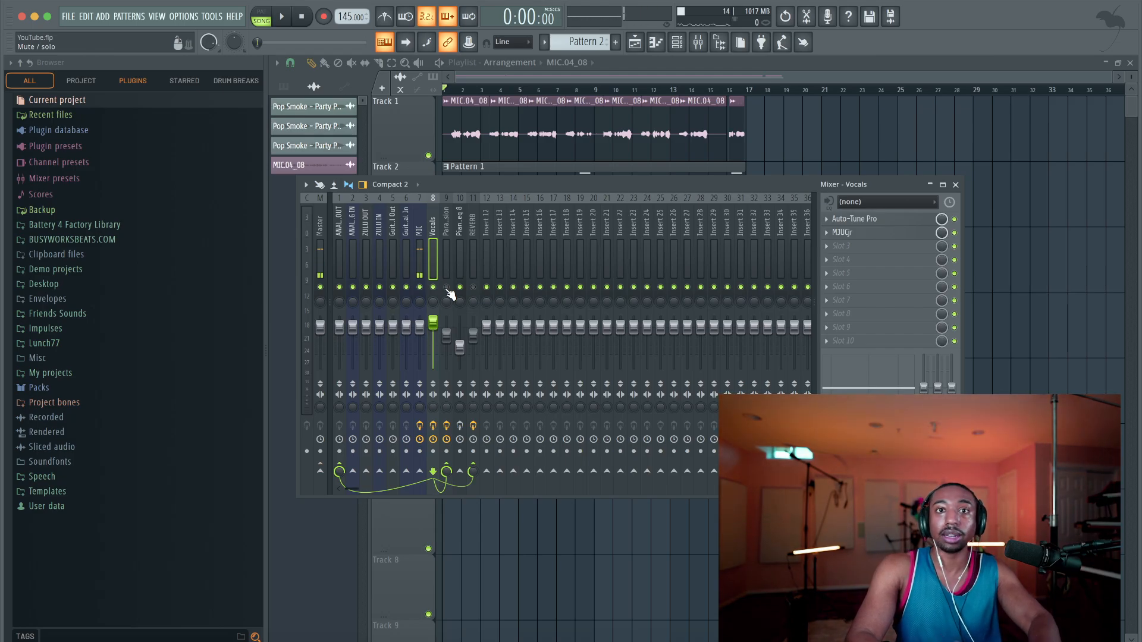
# Look over the IVGI2 settings on the Parallel Compression track, and close the plugin
pyautogui.click(445, 245)
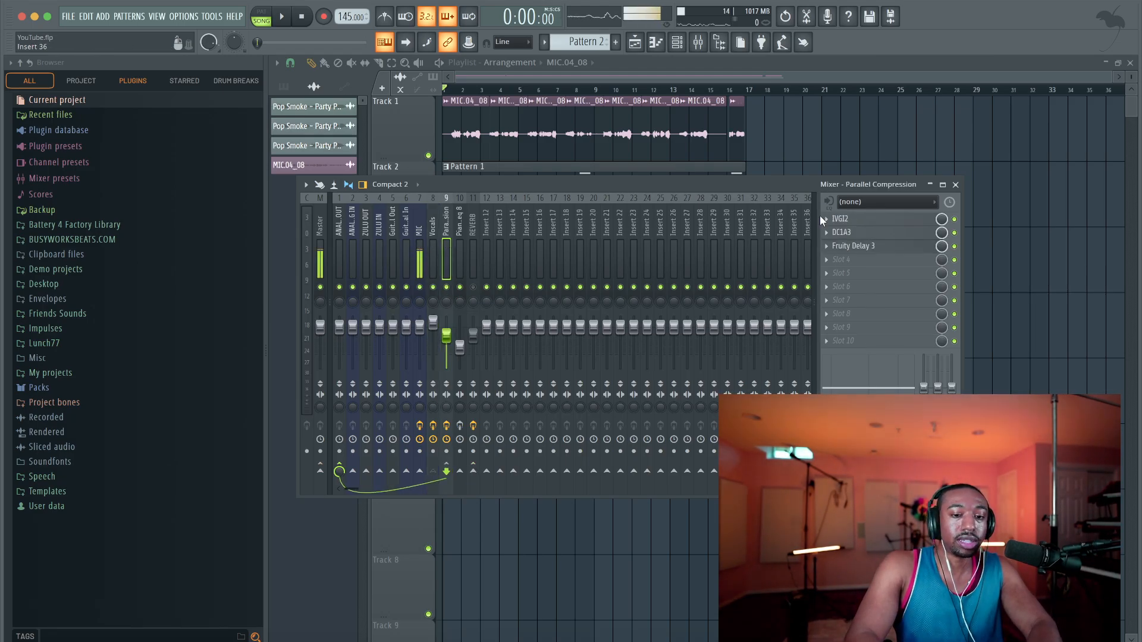
pyautogui.click(862, 219)
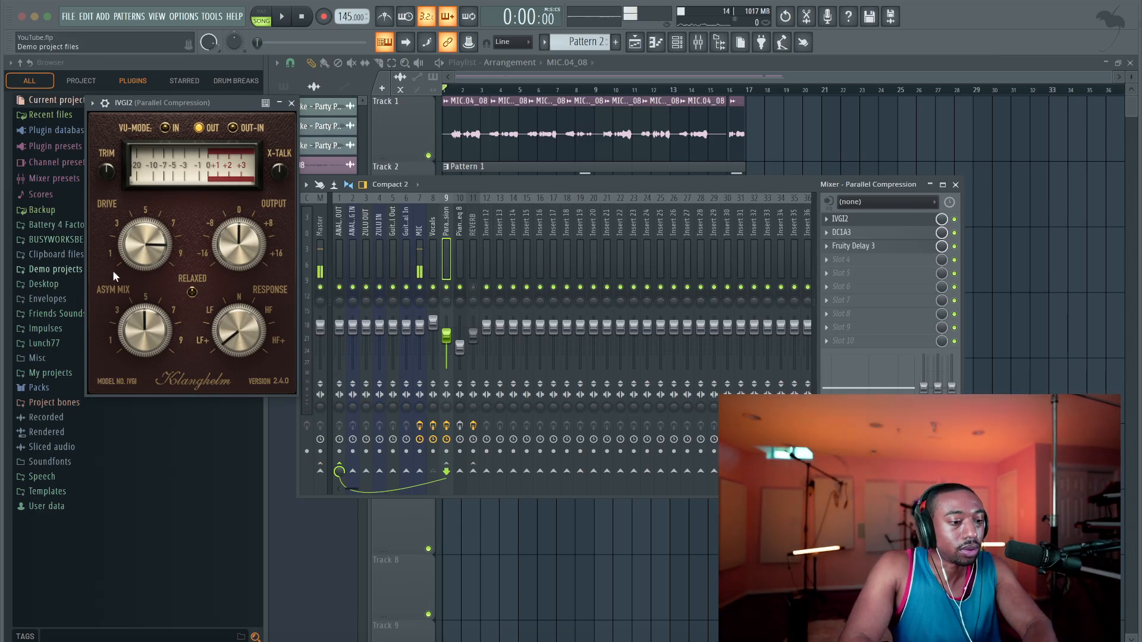
pyautogui.click(292, 103)
# Play the opening of the song briefly with the Vocals track selected
pyautogui.click(433, 248)
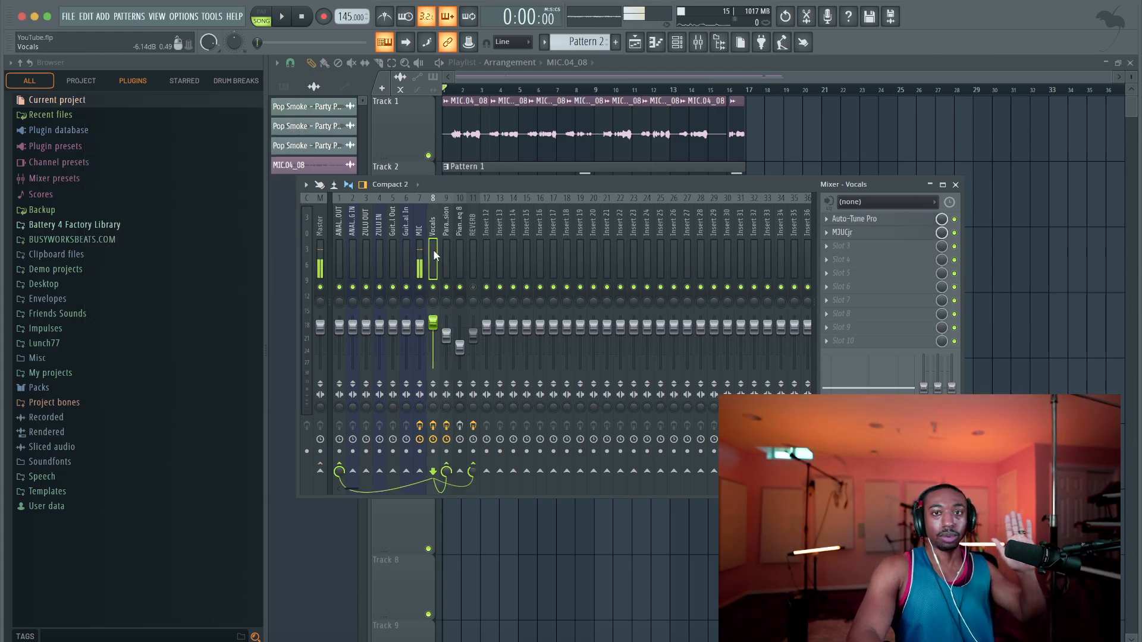
pyautogui.press('space')
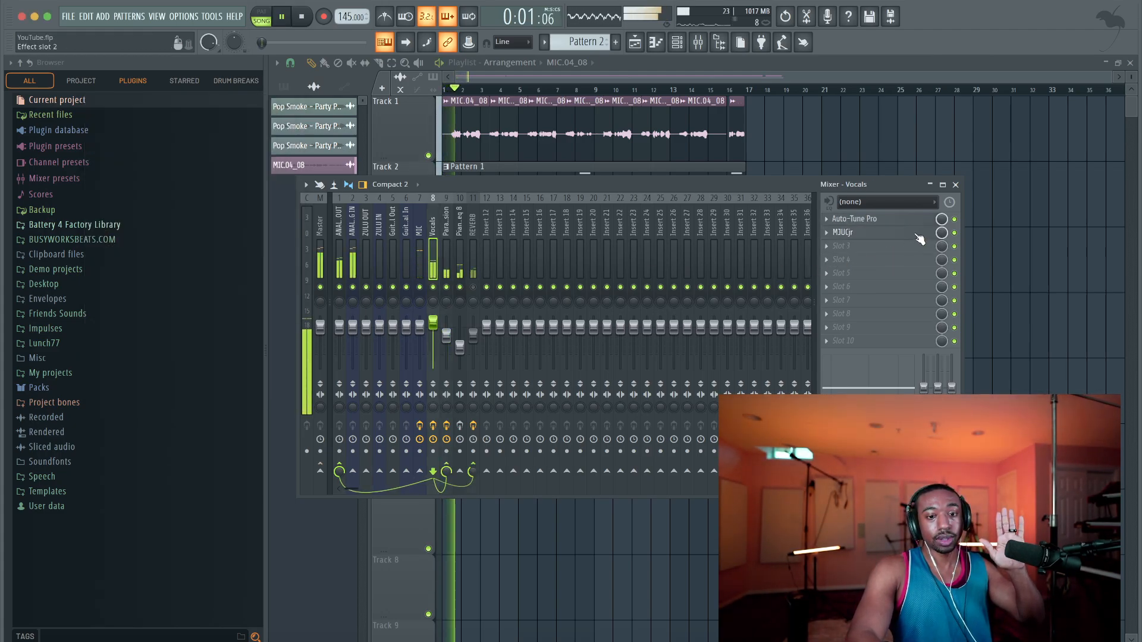
pyautogui.press('space')
# Show IVGI2 and DC1A3 of the Parallel Compression track together, play the song briefly, and close DC1A3
pyautogui.click(443, 251)
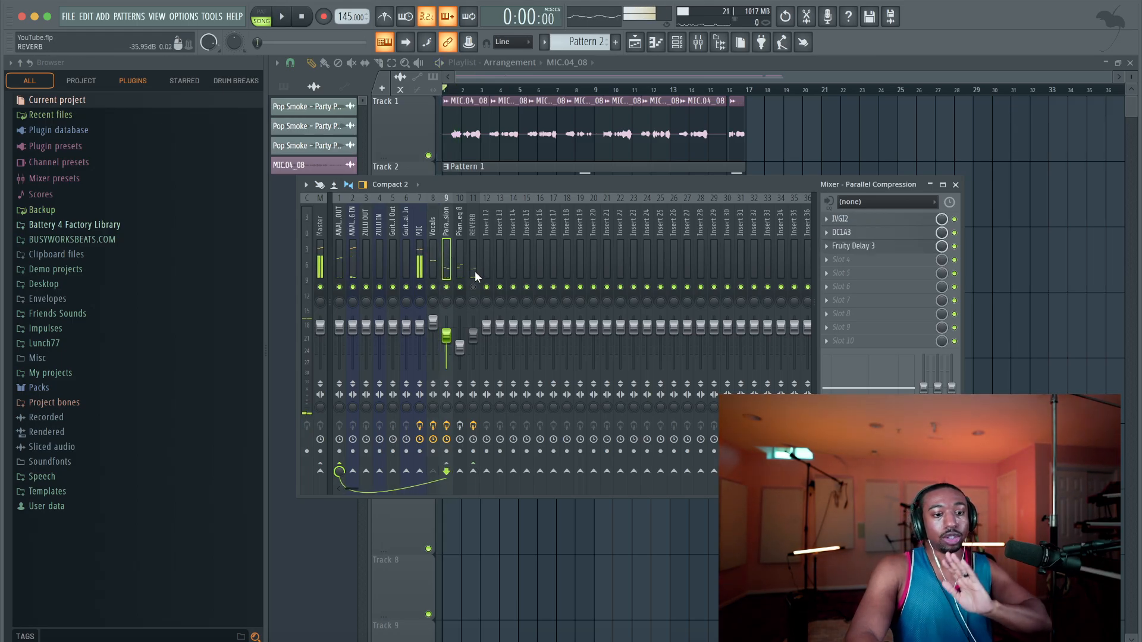
pyautogui.click(857, 220)
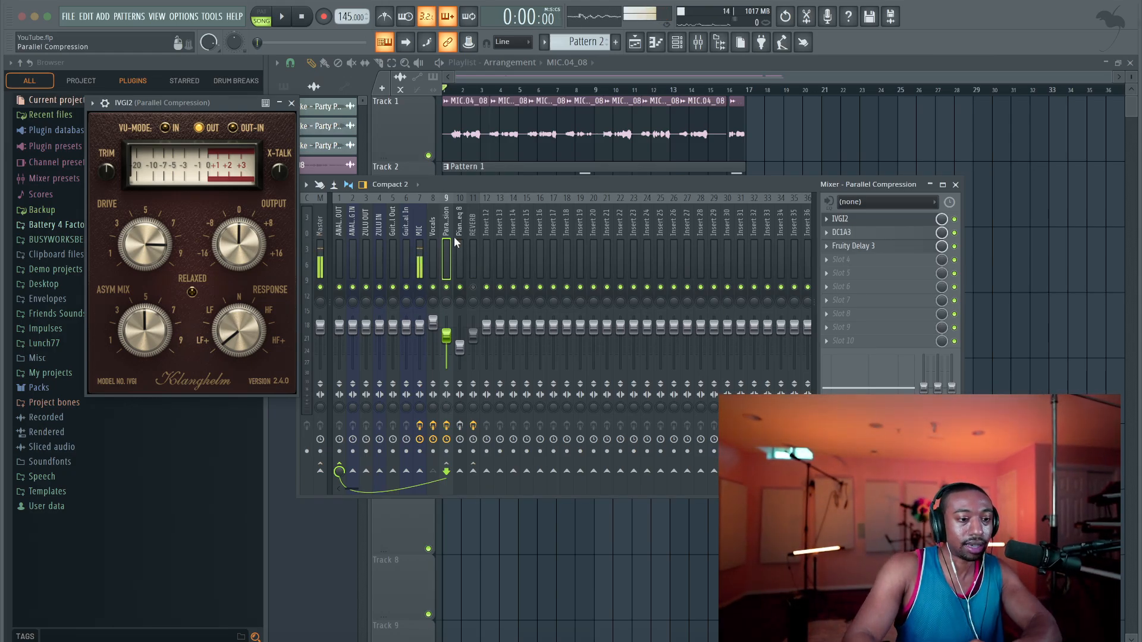
pyautogui.click(867, 234)
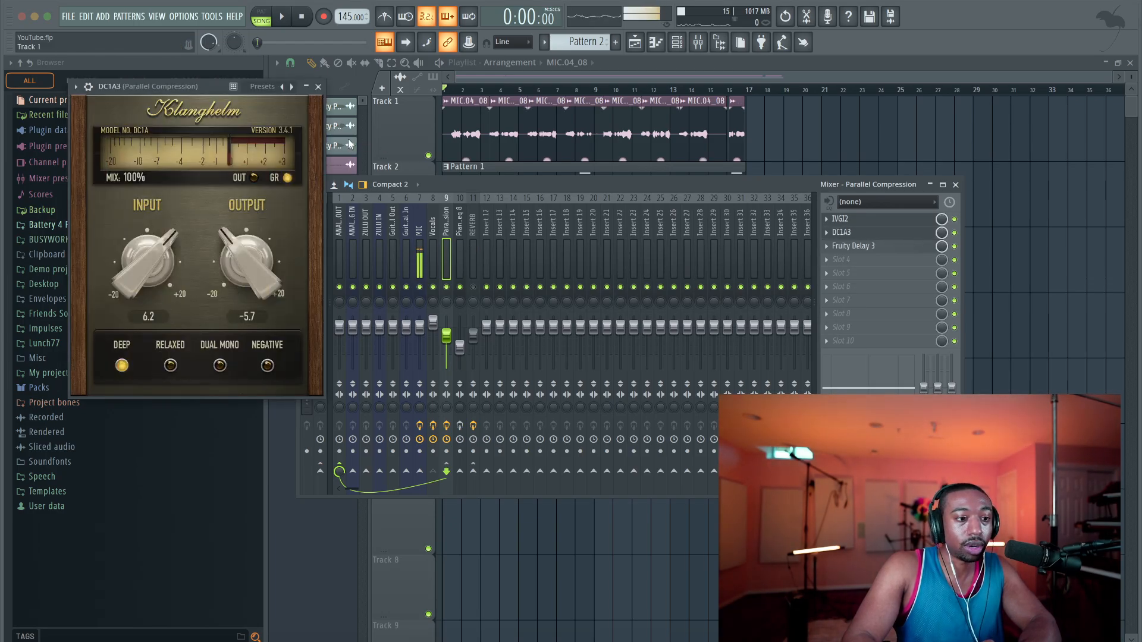
pyautogui.moveTo(184, 86); pyautogui.dragTo(309, 100)
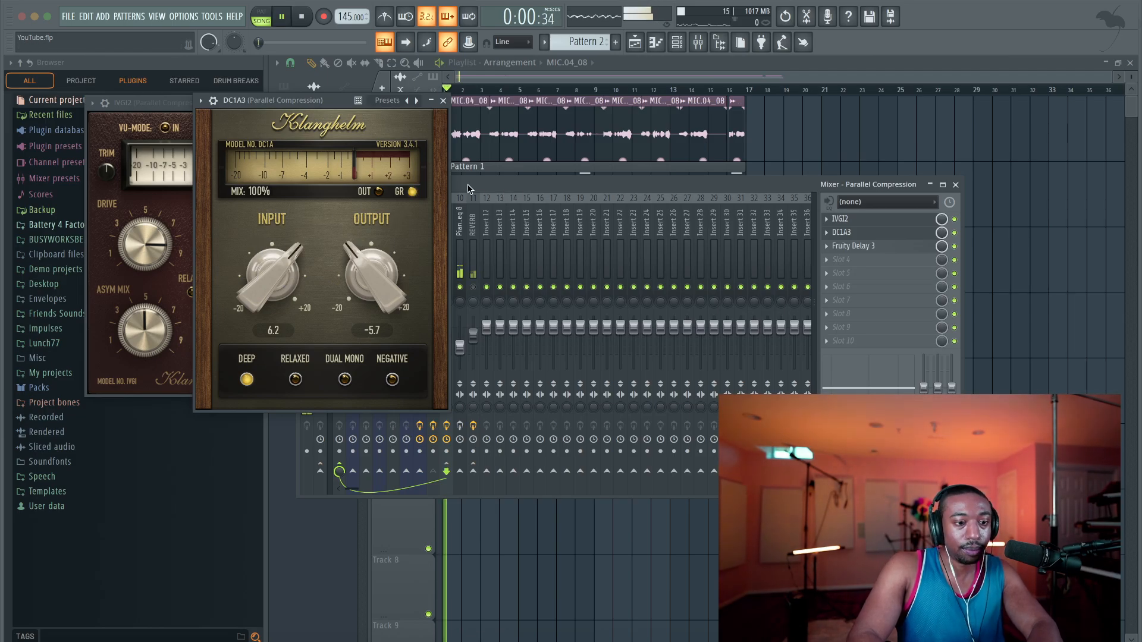
pyautogui.press('space')
pyautogui.click(443, 101)
# Switch from the Vocals track back to Parallel Compression and play the opening bar with IVGI2 open
pyautogui.click(433, 214)
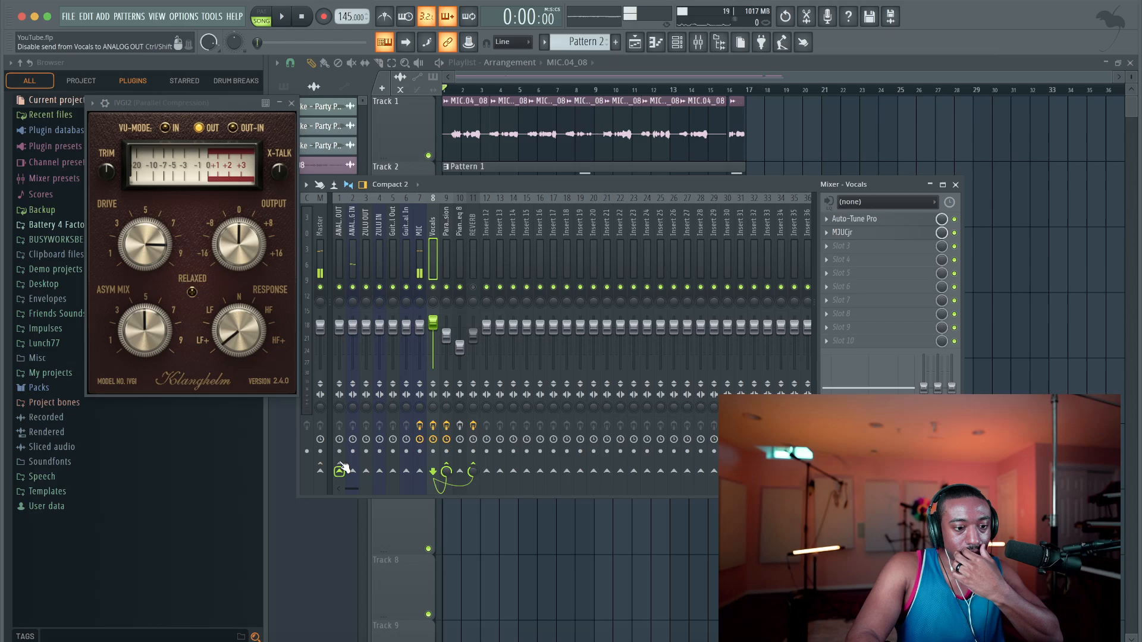
pyautogui.click(450, 225)
pyautogui.press('space')
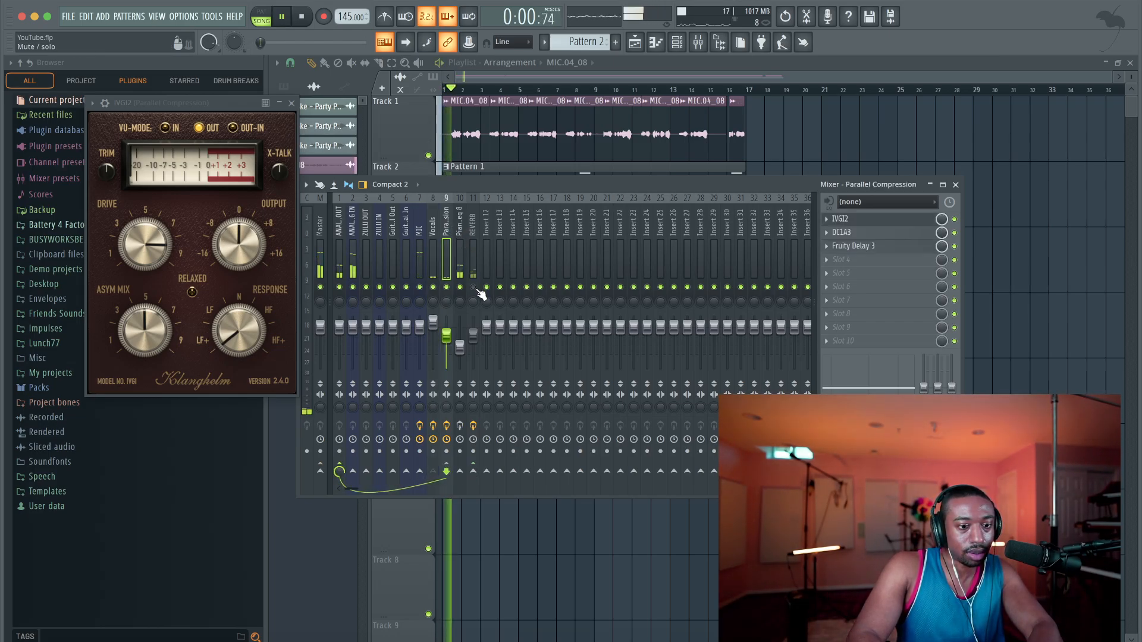
pyautogui.press('space')
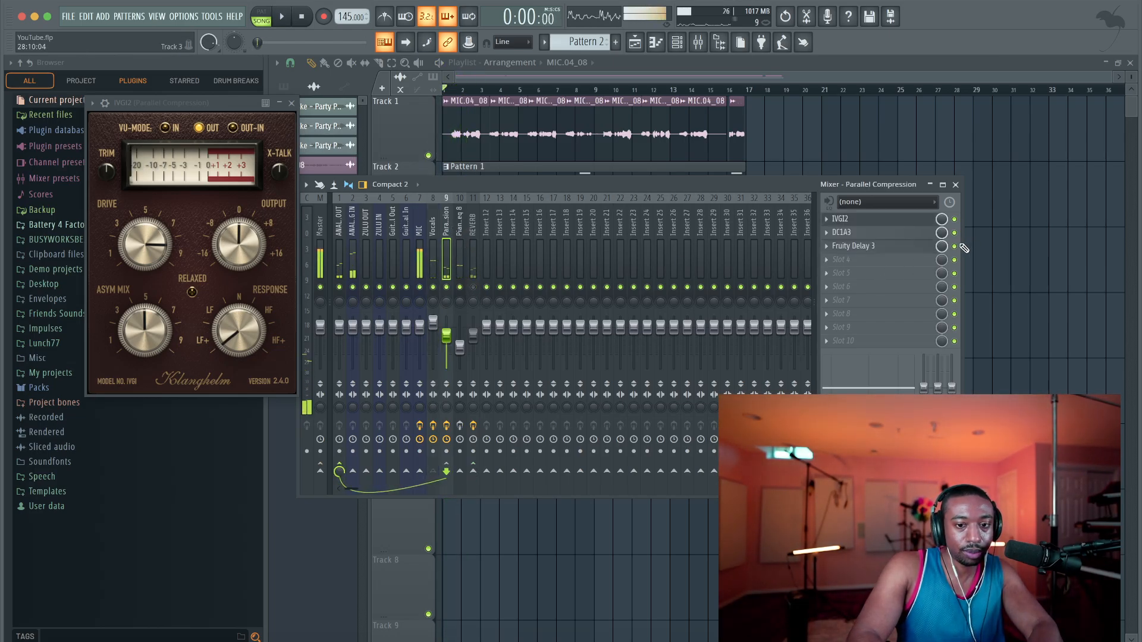
# Bypass Fruity Delay 3 on the Parallel Compression track, and play the opening bars with the track's fader raised
pyautogui.click(954, 245)
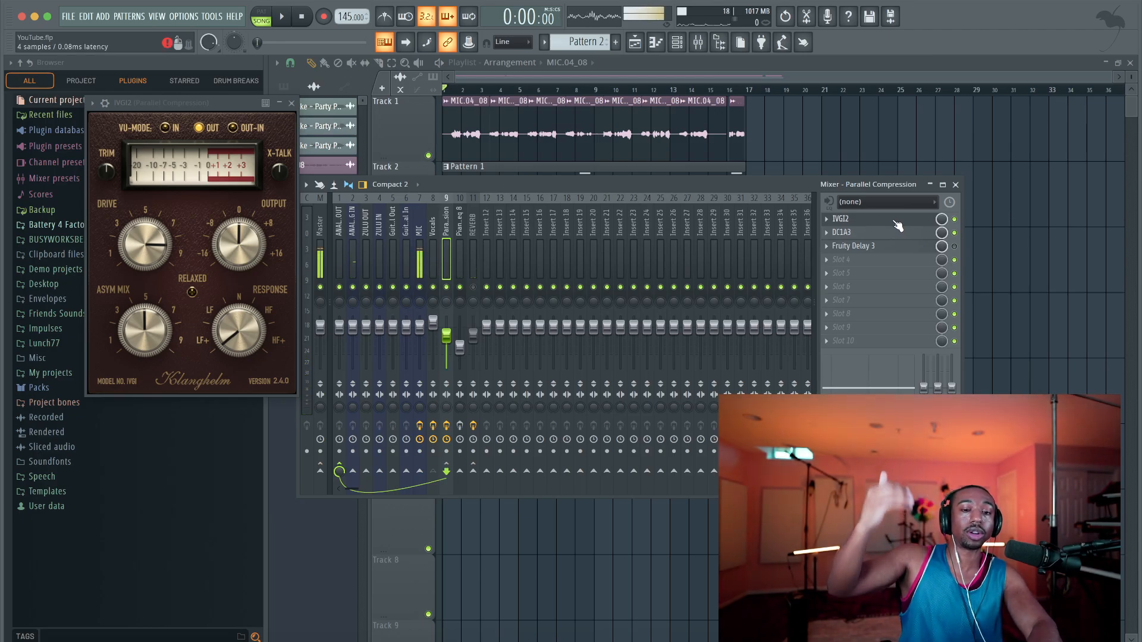
pyautogui.press('space')
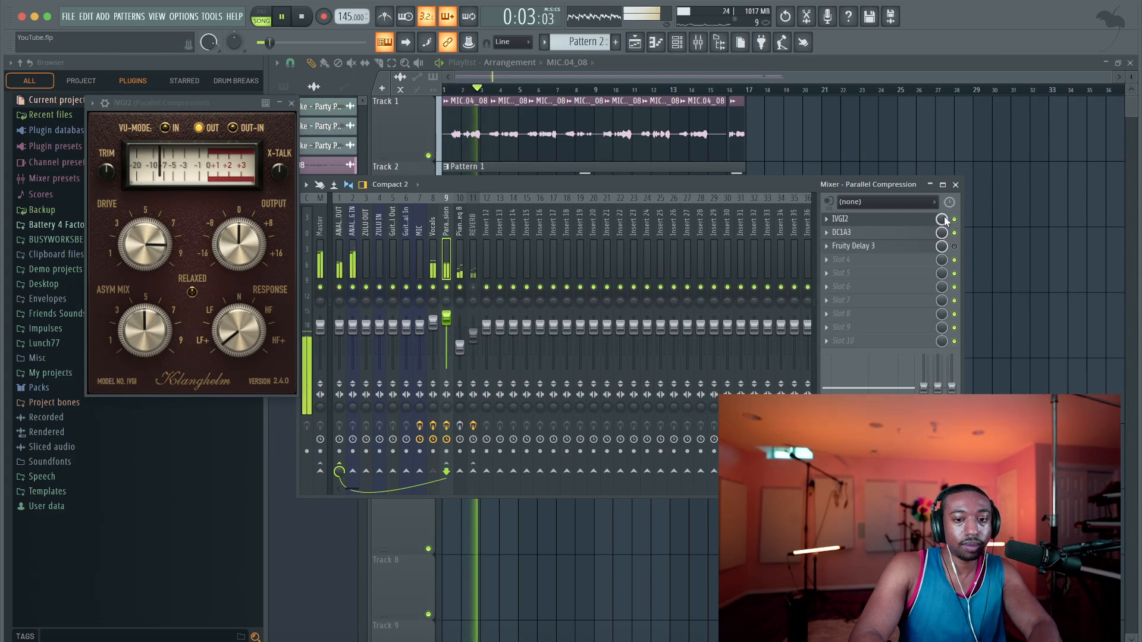
pyautogui.press('space')
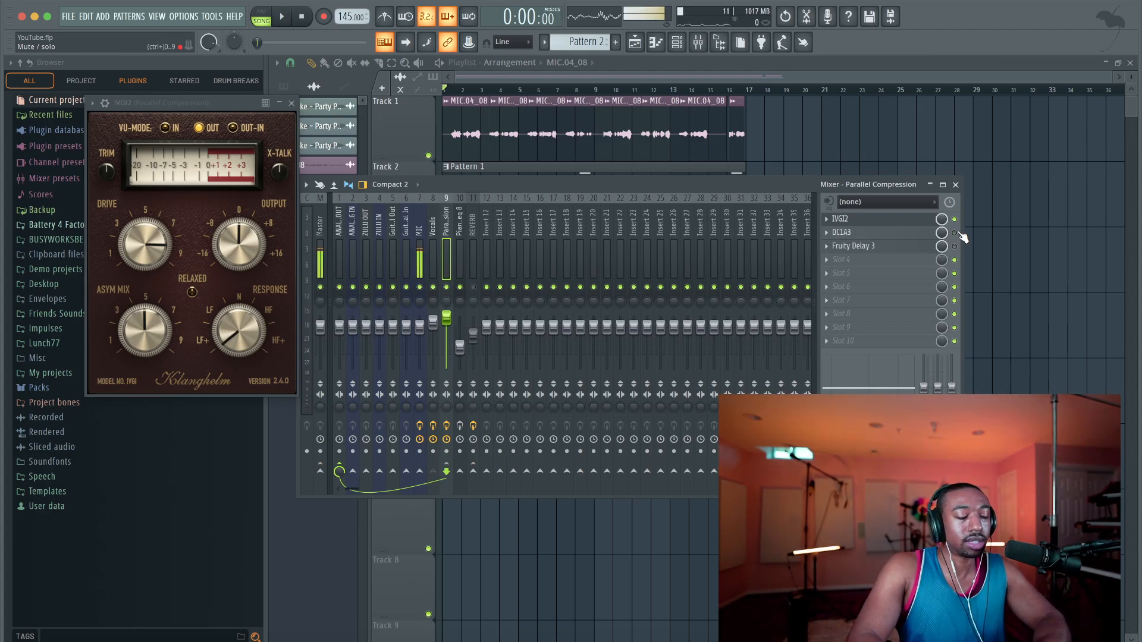
# Play the song twice with DC1A3 bypassed to hear only IVGI2 on the Parallel Compression track
pyautogui.press('space')
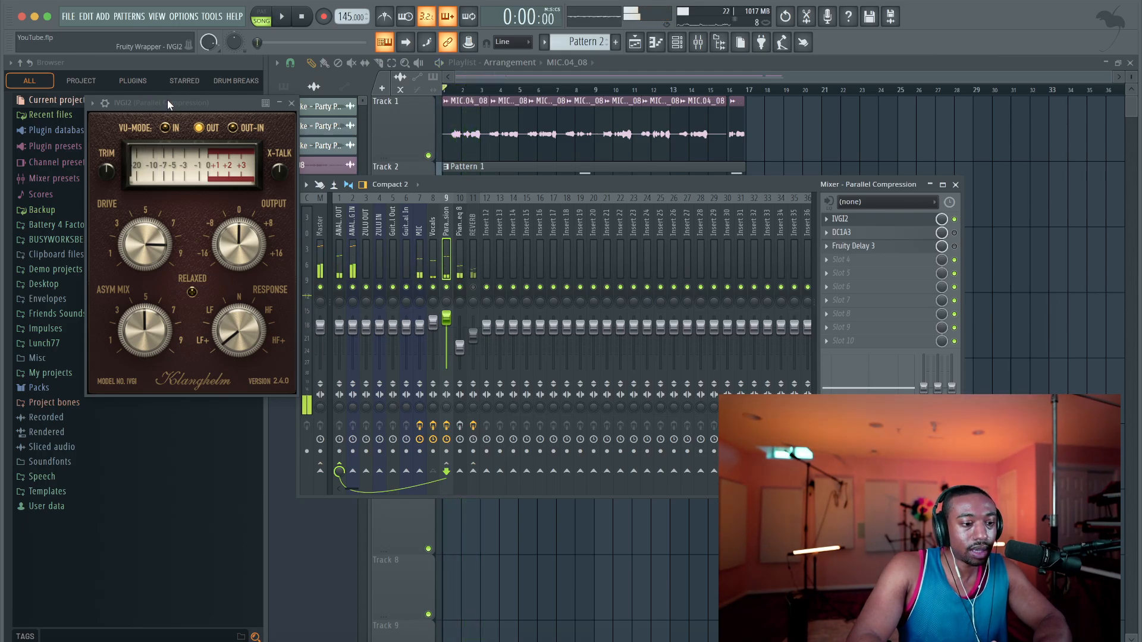
pyautogui.press('space')
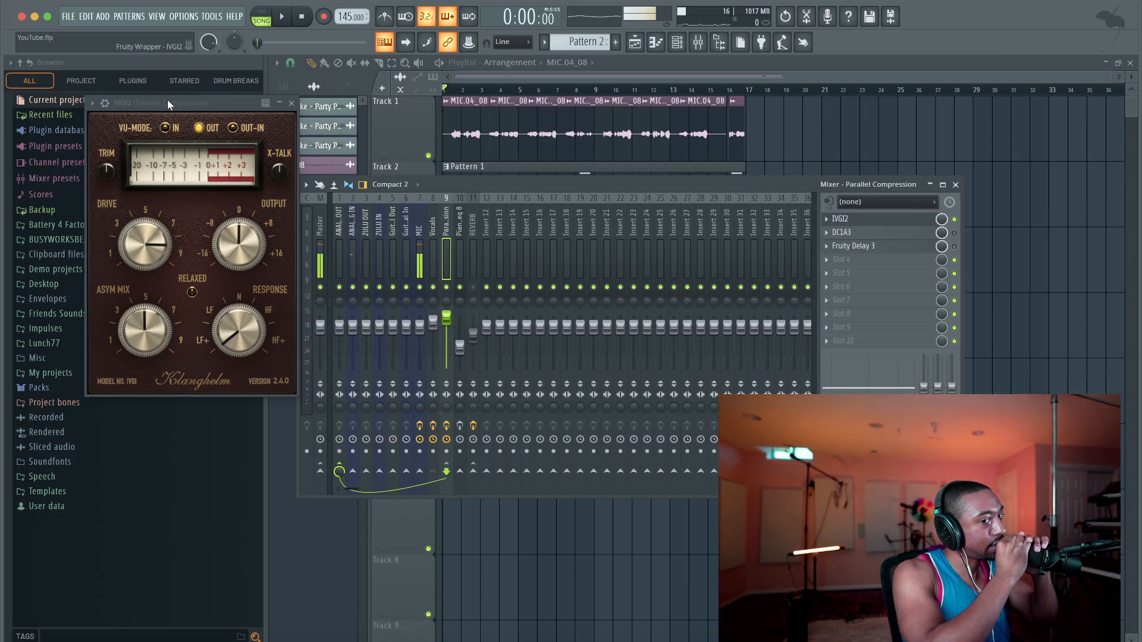
pyautogui.press('space')
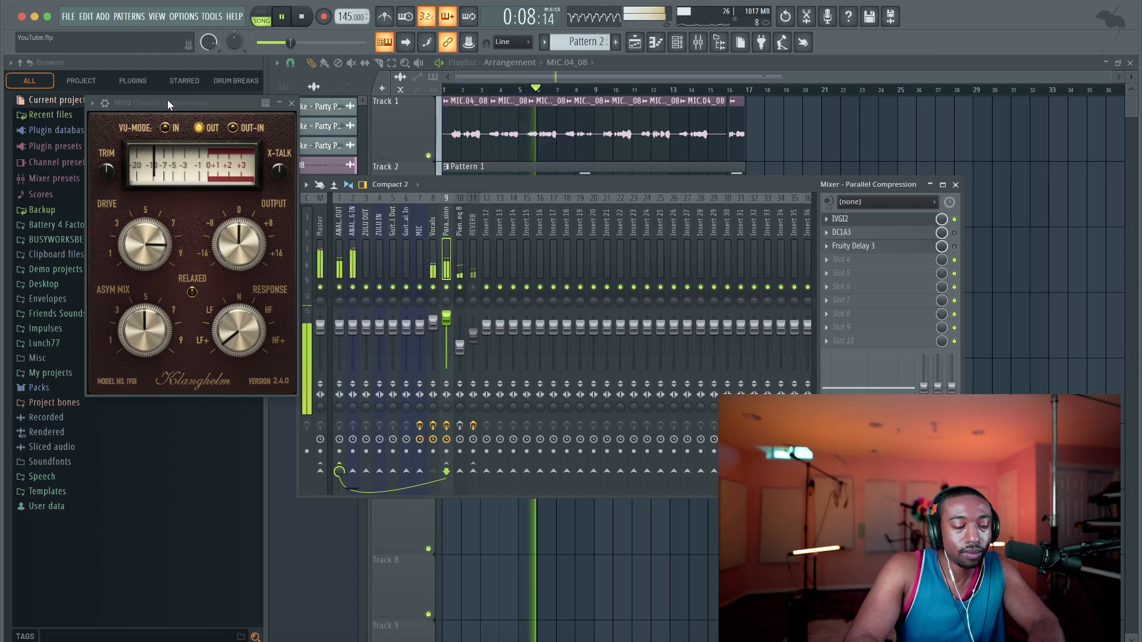
pyautogui.press('space')
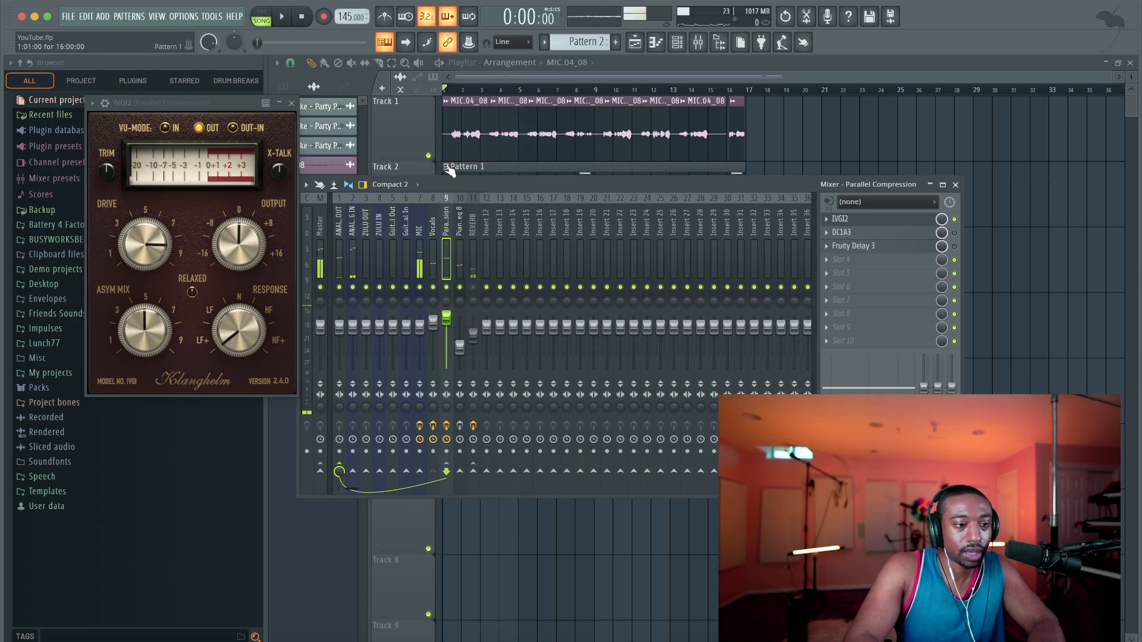
# Re-enable DC1A3 on the Parallel Compression track and play the opening bars with its window open
pyautogui.click(954, 233)
pyautogui.click(914, 233)
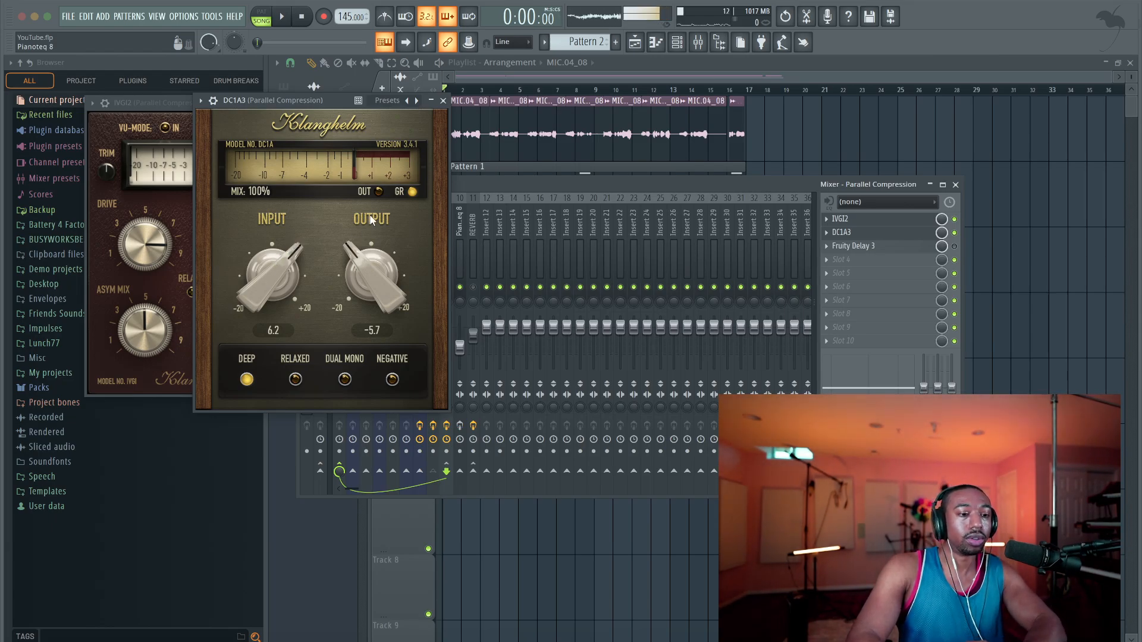
pyautogui.press('space')
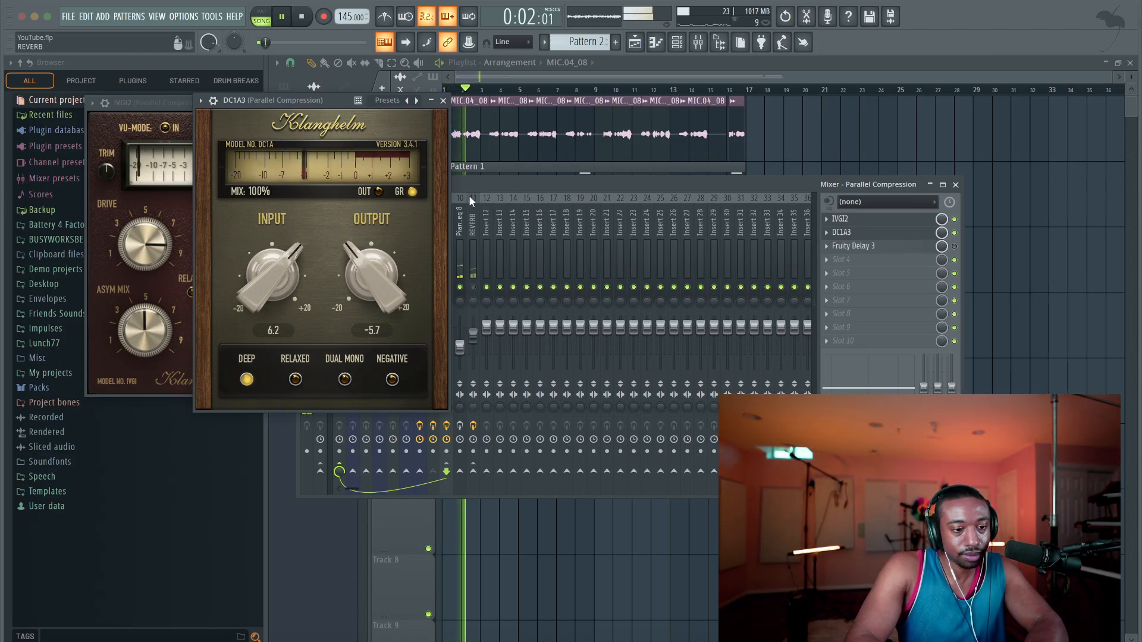
pyautogui.press('space')
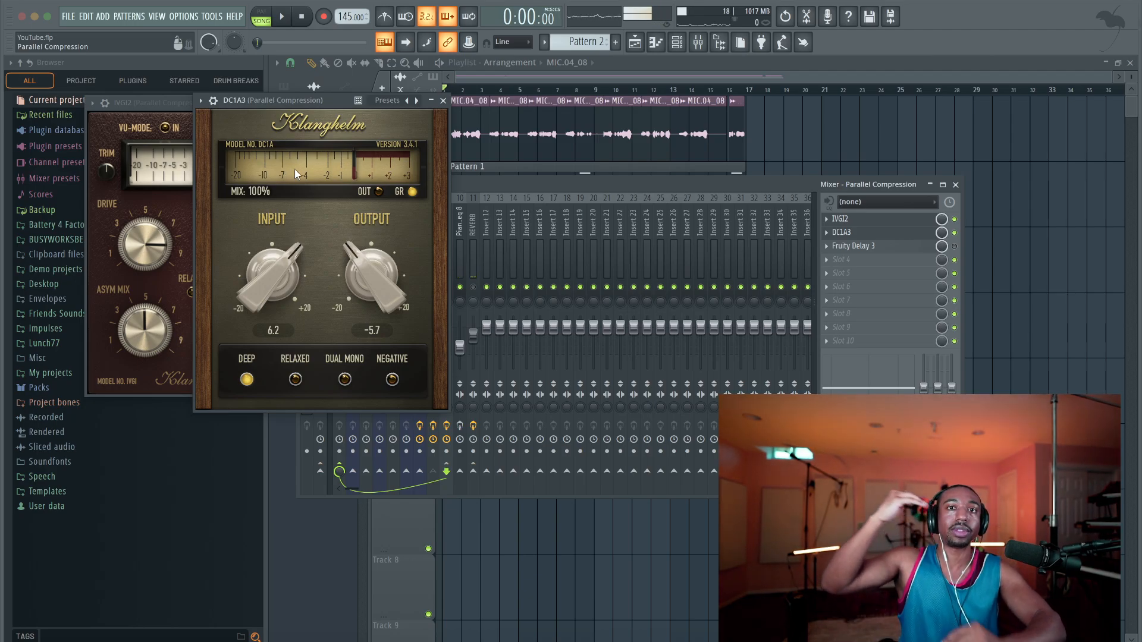
# Play the opening bars three more times to examine DC1A3's gain reduction on the vocals
pyautogui.press('space')
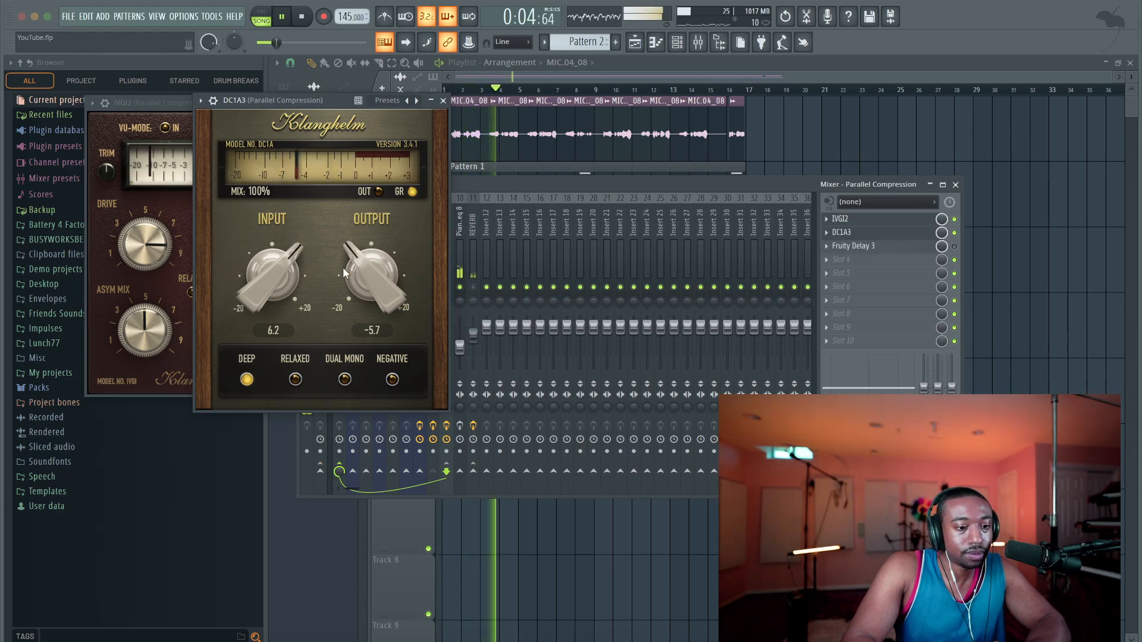
pyautogui.press('space')
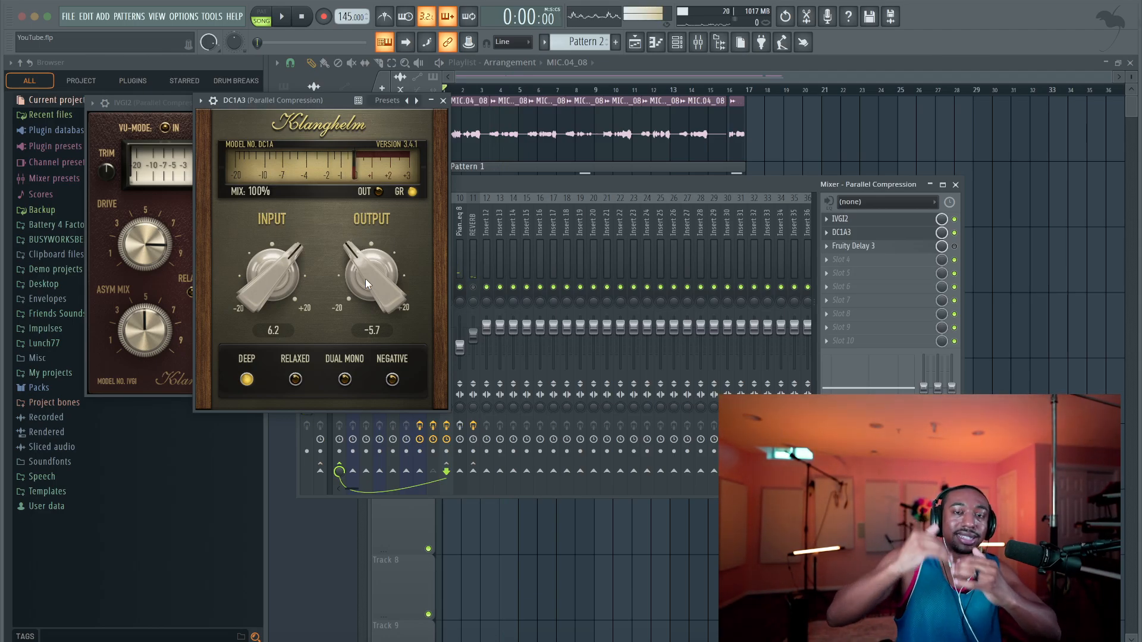
pyautogui.press('space')
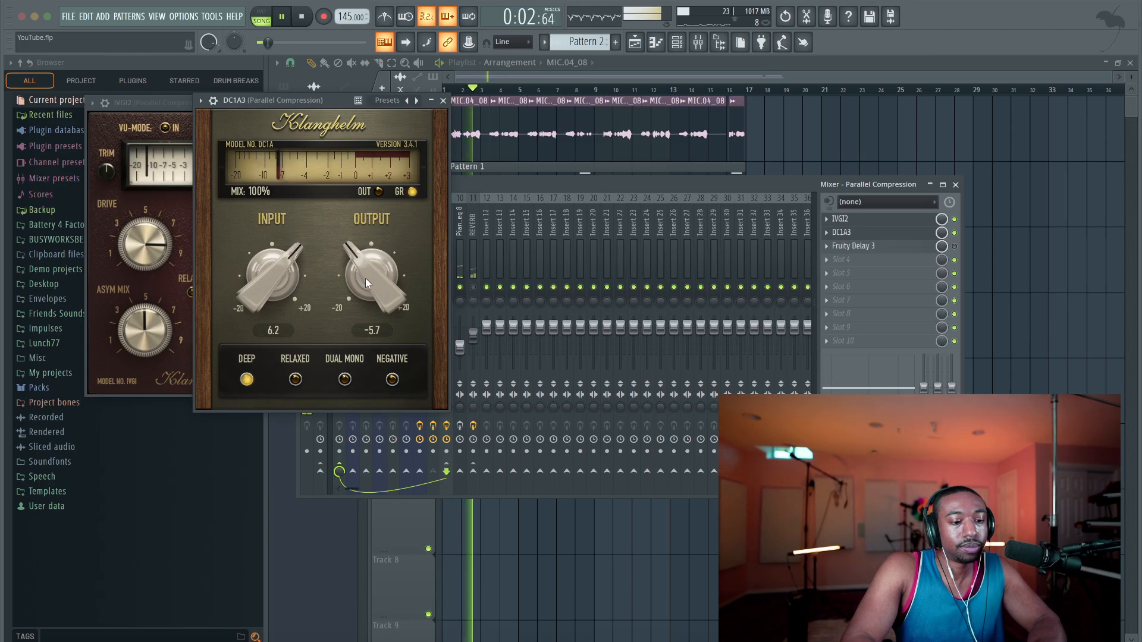
pyautogui.press('space')
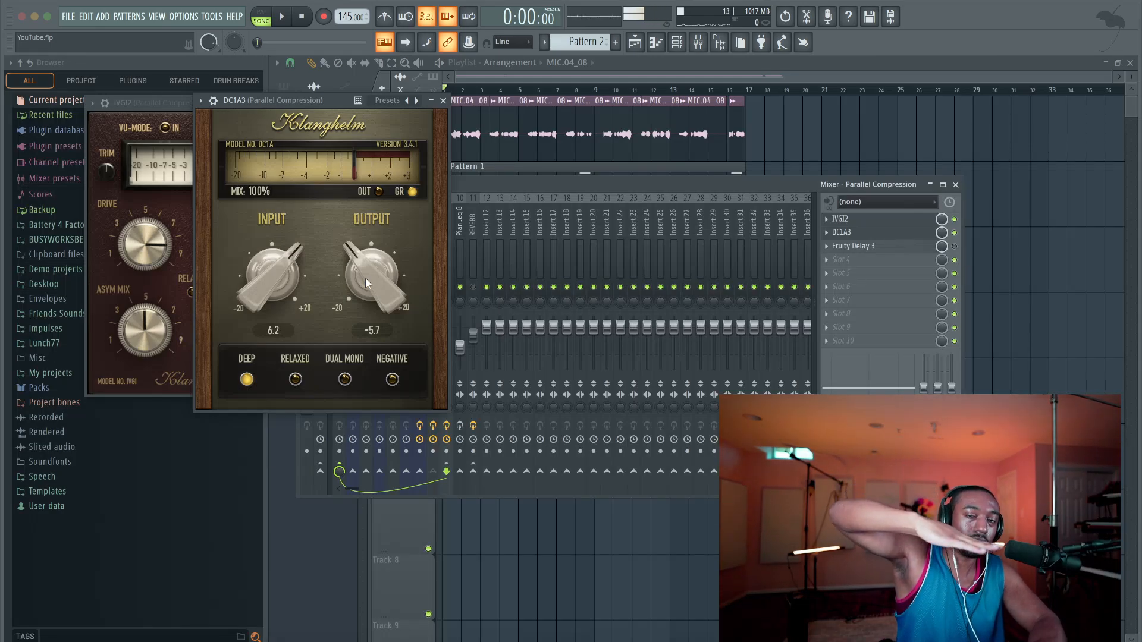
pyautogui.press('space')
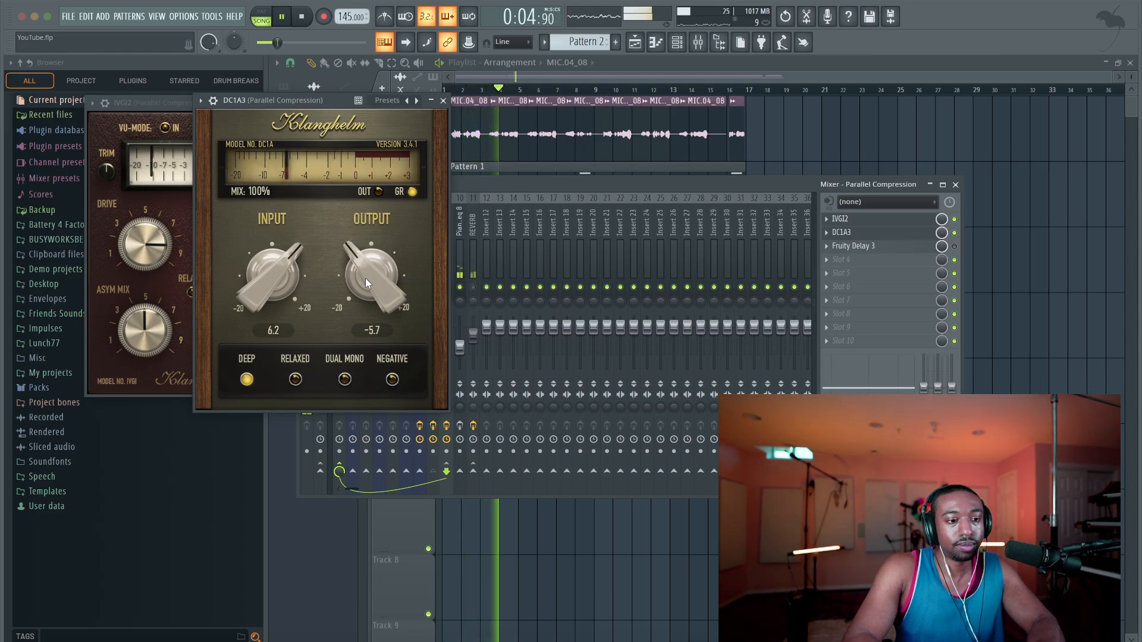
pyautogui.press('space')
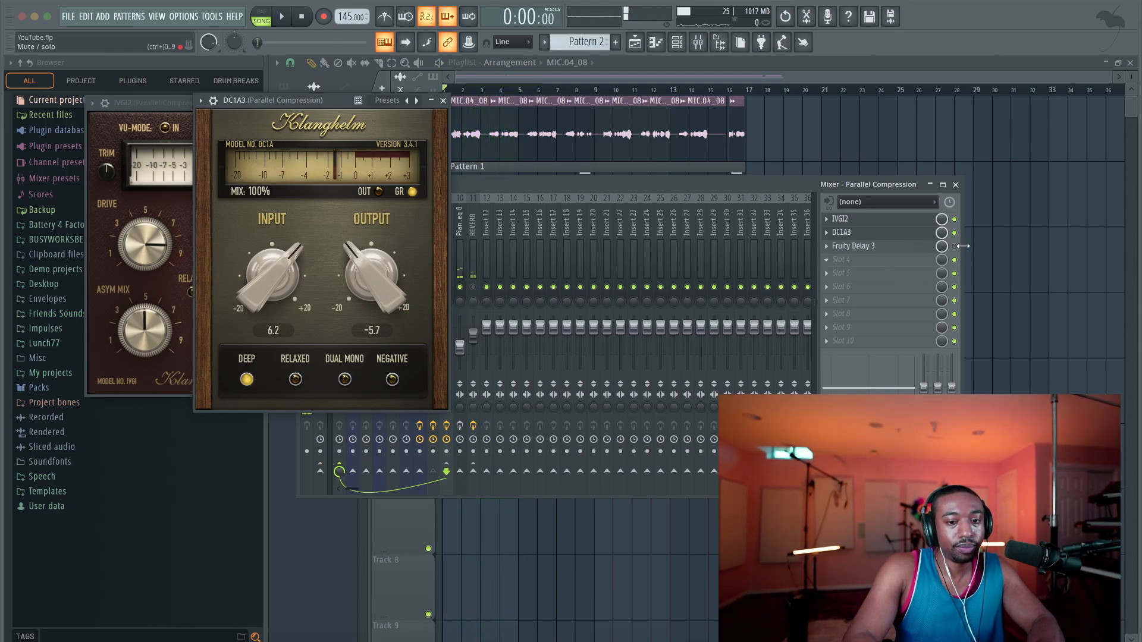
# Re-enable Fruity Delay 3, place its window beside the other plugins, and play the opening bars with it
pyautogui.click(910, 250)
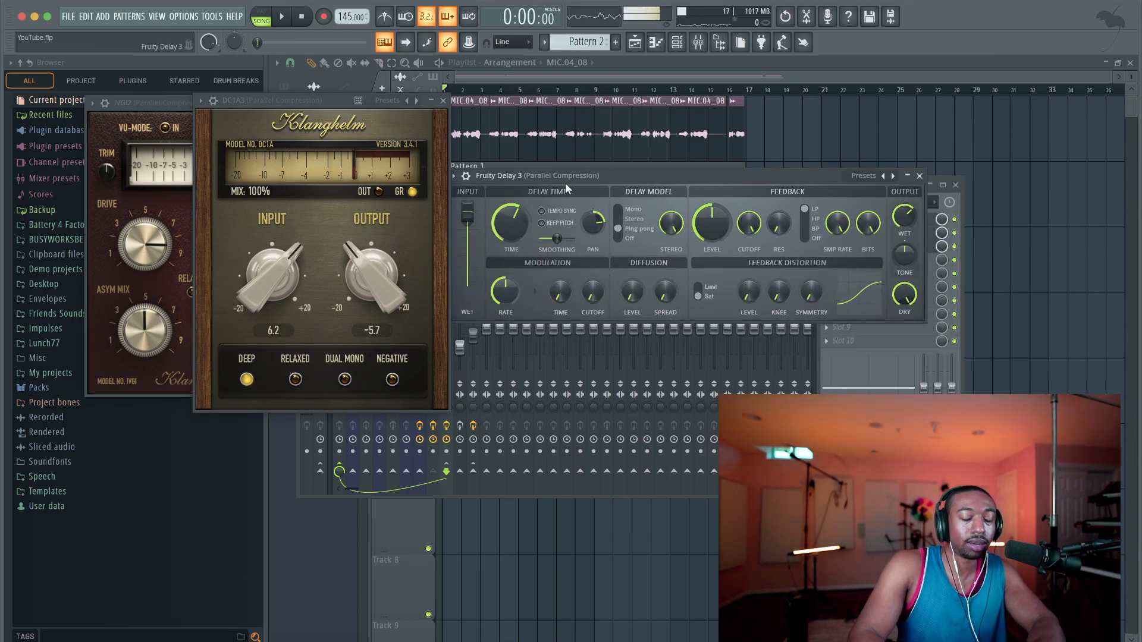
pyautogui.moveTo(566, 178); pyautogui.dragTo(566, 120)
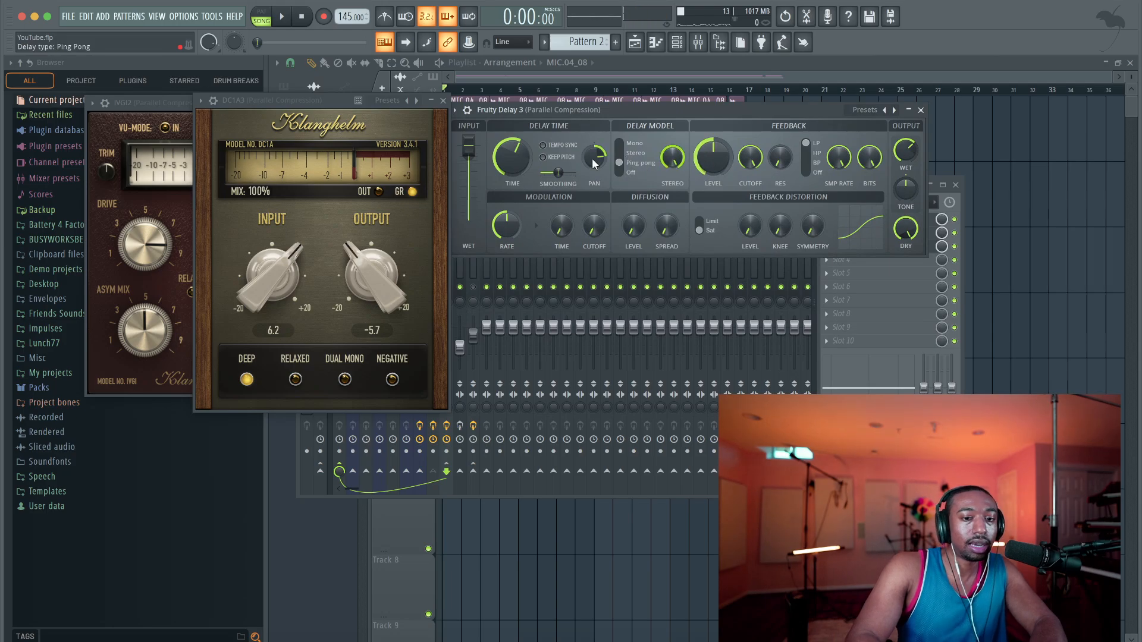
pyautogui.press('space')
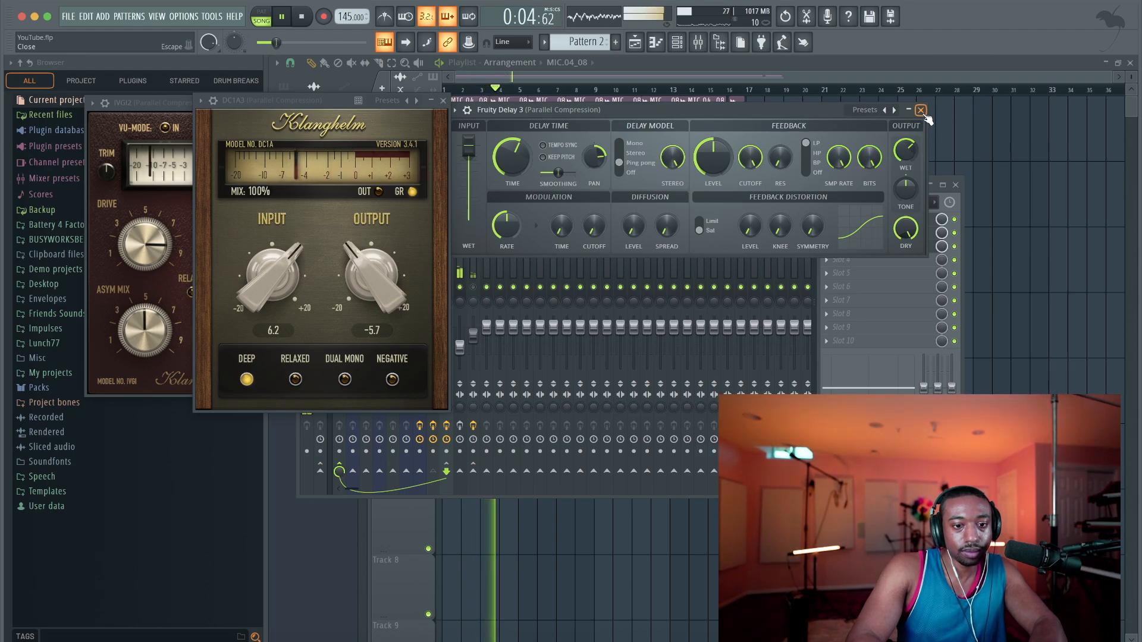
pyautogui.press('space')
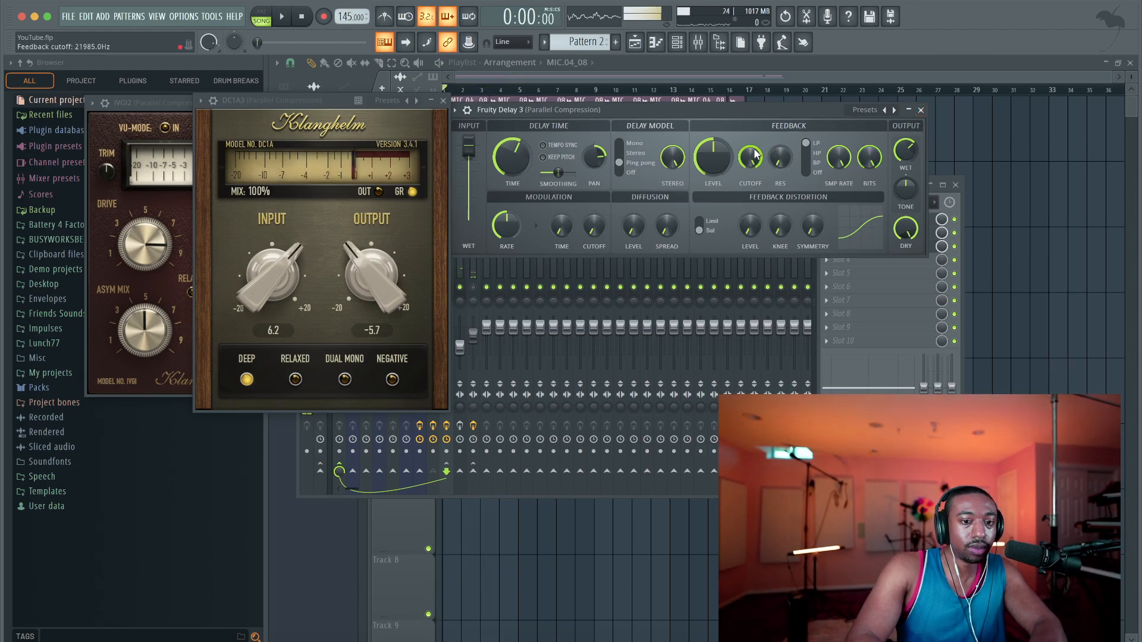
# Lower Fruity Delay 3's feedback cutoff to about 2262 Hz while playing the song
pyautogui.moveTo(750, 157); pyautogui.dragTo(750, 170)
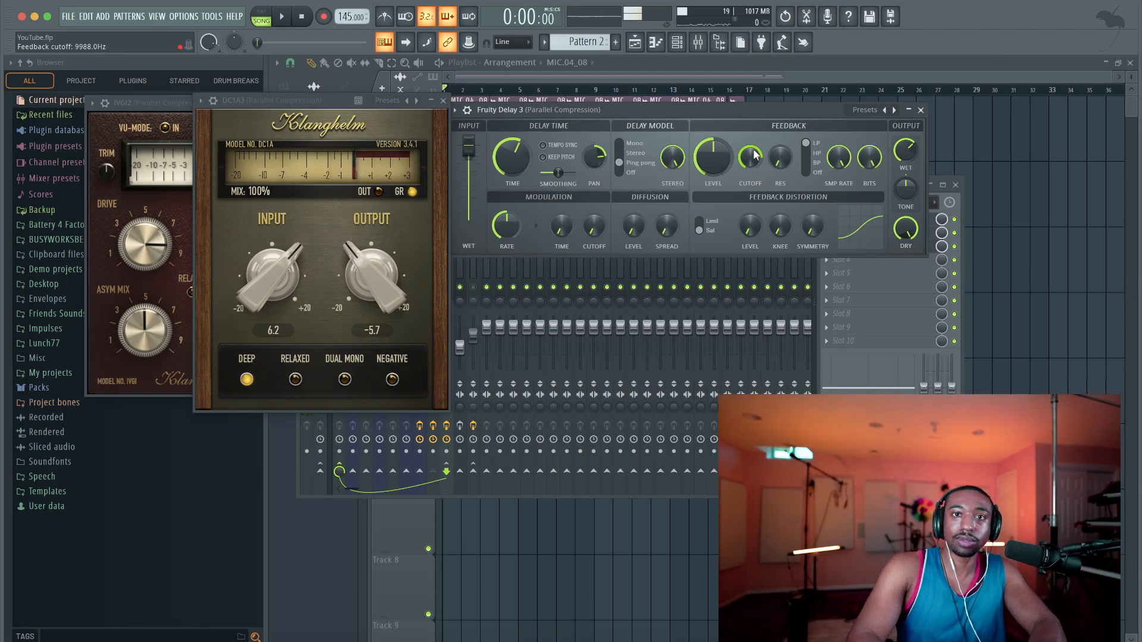
pyautogui.press('space')
pyautogui.moveTo(750, 158); pyautogui.dragTo(750, 183)
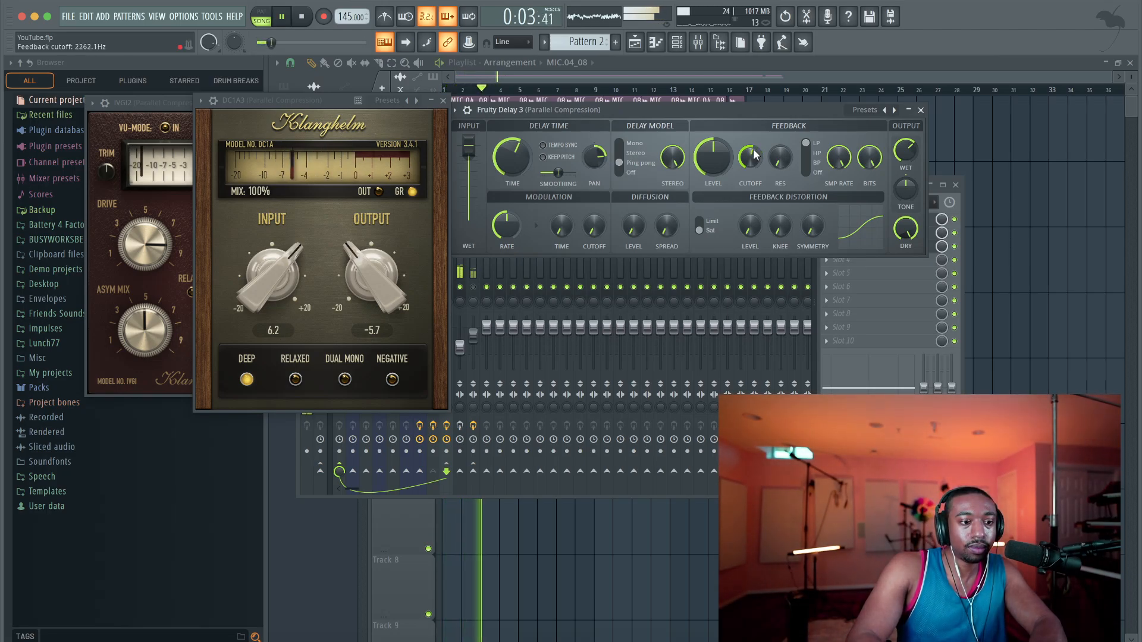
# Stop playback and close the Fruity Delay 3, DC1A3 and IVGI2 windows
pyautogui.click(921, 110)
pyautogui.press('space')
pyautogui.click(443, 102)
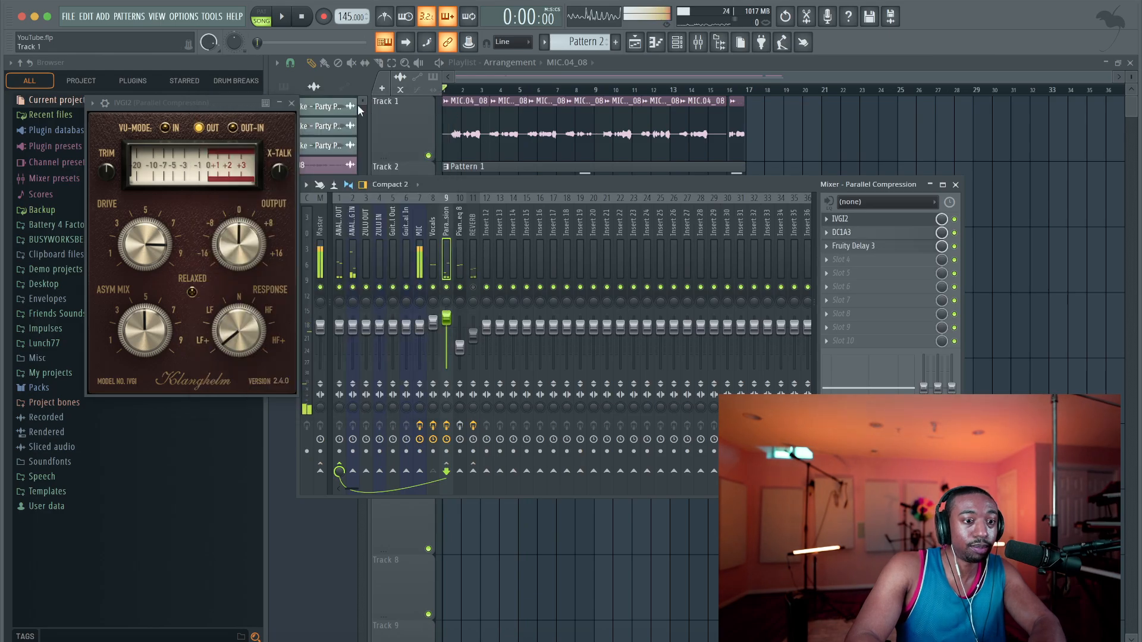
pyautogui.press('Escape')
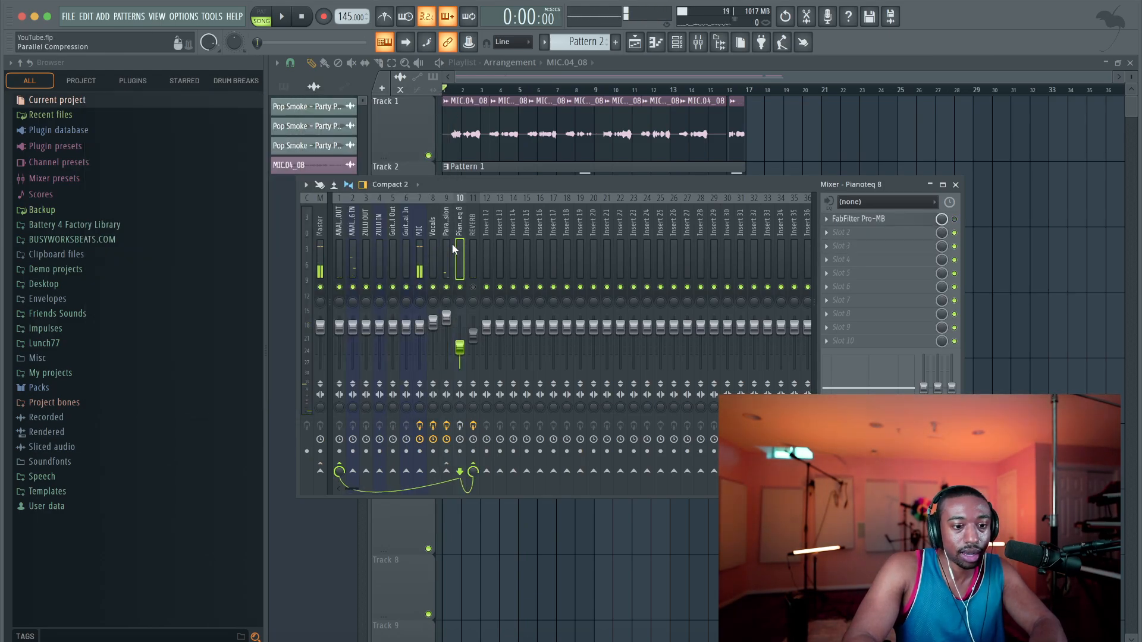
# Route the Vocals track to ANALOG OUT and lower the Parallel Compression fader to about -2.6 dB while playing the song
pyautogui.click(436, 245)
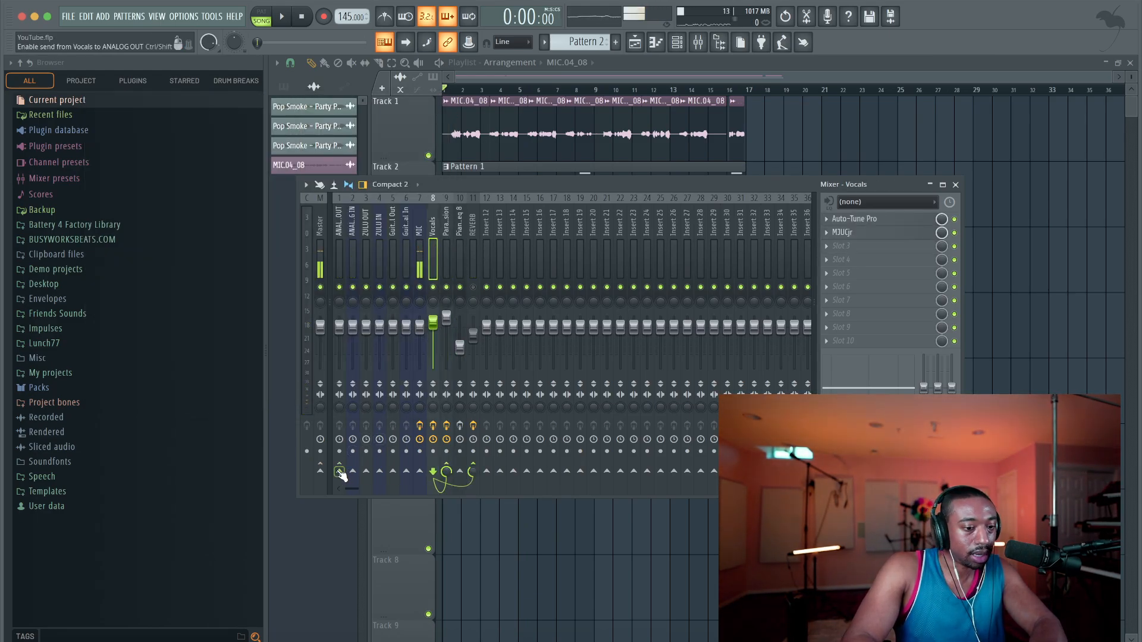
pyautogui.press('space')
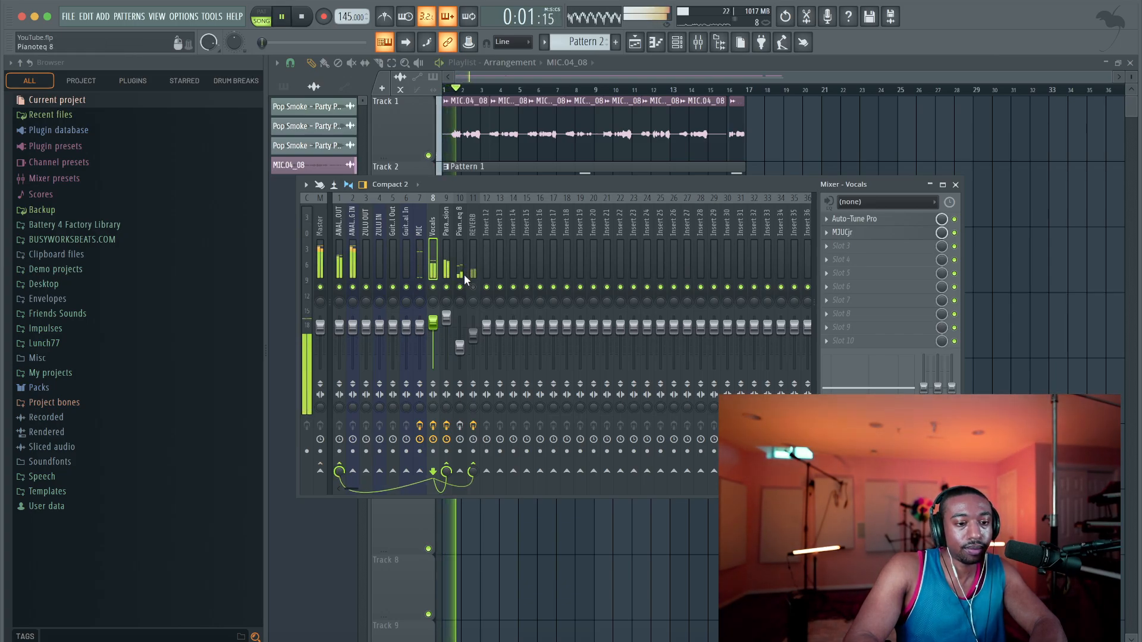
pyautogui.moveTo(446, 316); pyautogui.dragTo(446, 331)
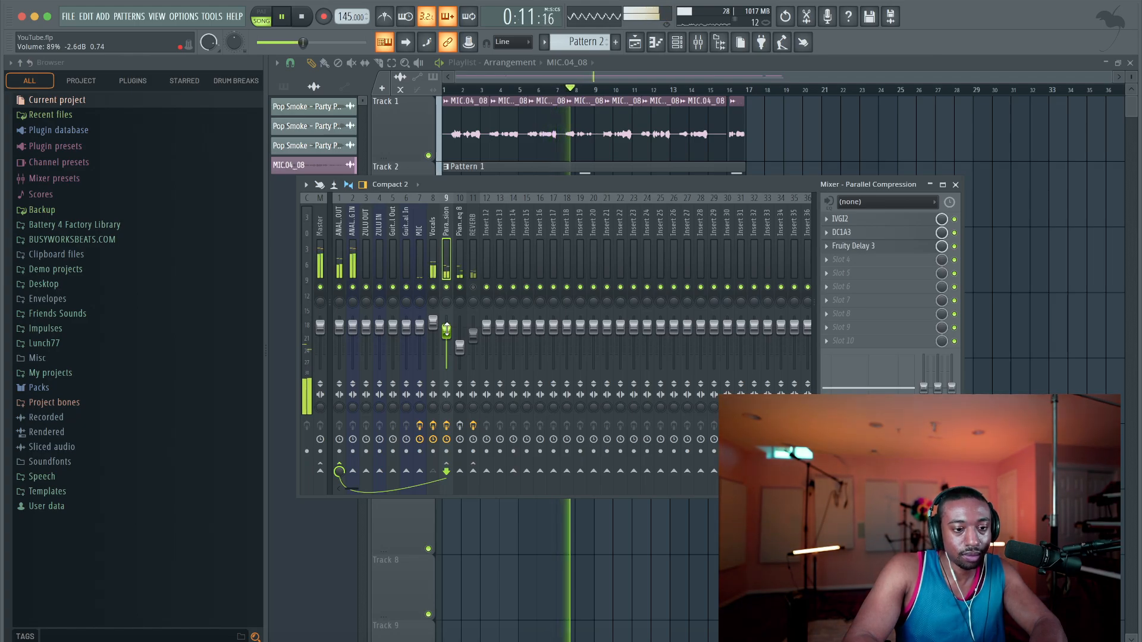
pyautogui.press('space')
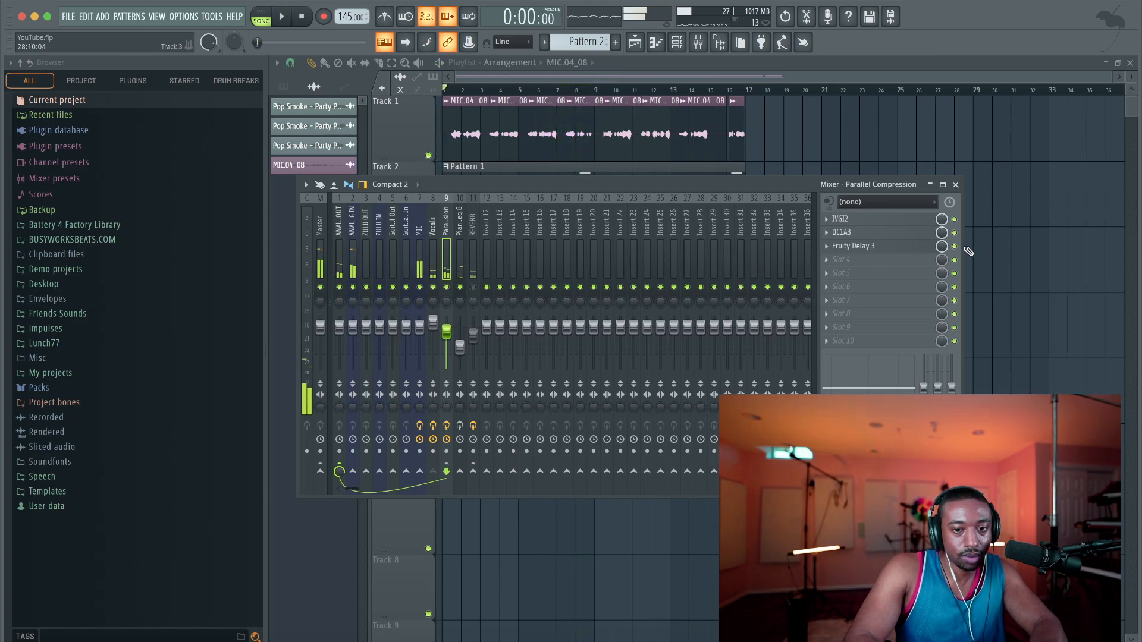
# Add another Fruity Delay 3 in slot 4 of Parallel Compression, with dry and feedback level at zero and modulation time about 43.4%
pyautogui.click(879, 260)
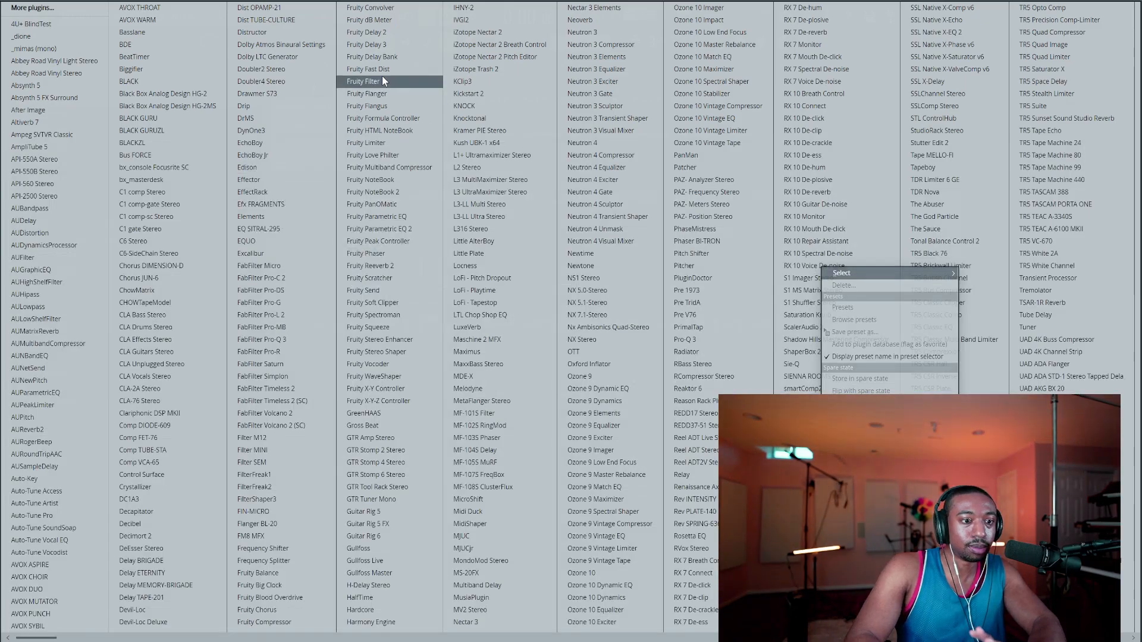
pyautogui.click(384, 45)
pyautogui.moveTo(698, 187); pyautogui.dragTo(551, 164)
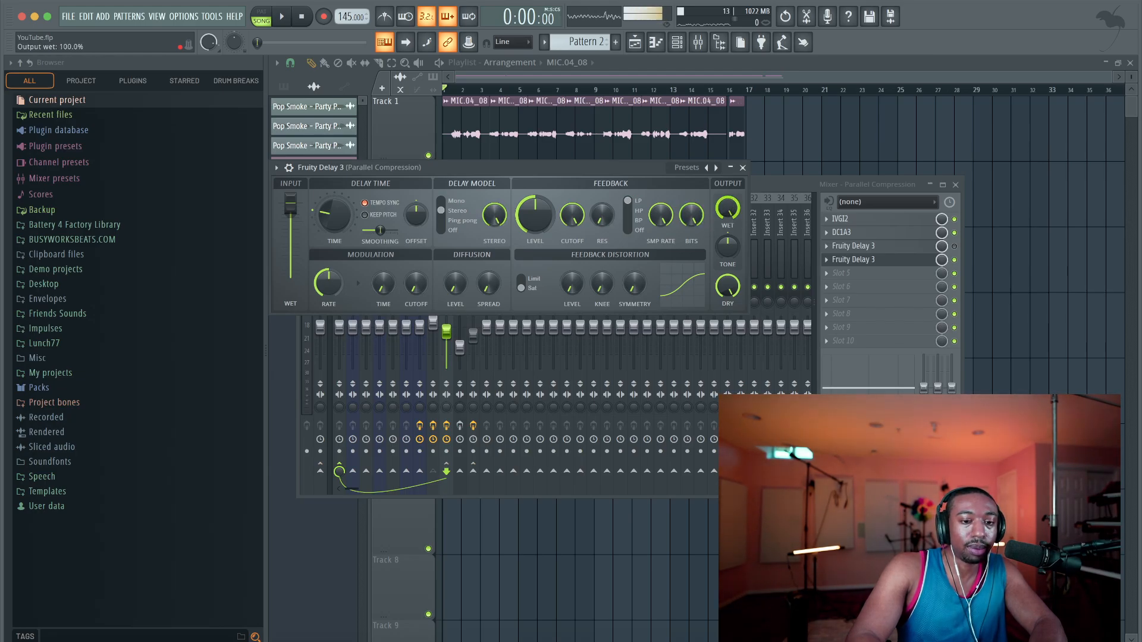
pyautogui.moveTo(728, 287); pyautogui.dragTo(731, 295)
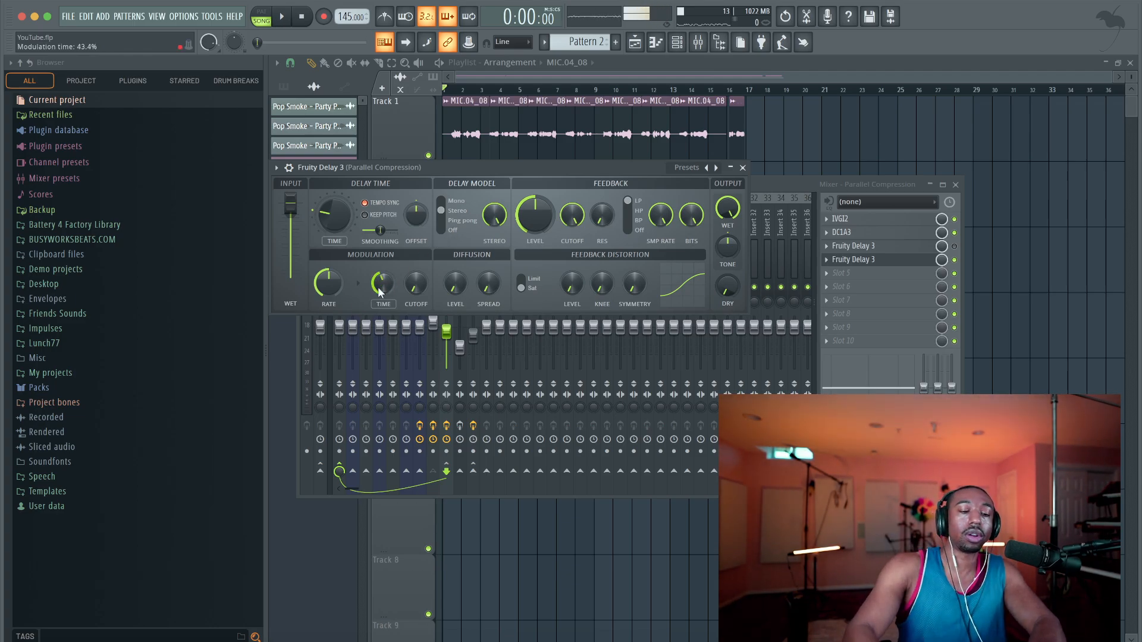
pyautogui.moveTo(552, 216); pyautogui.dragTo(553, 235)
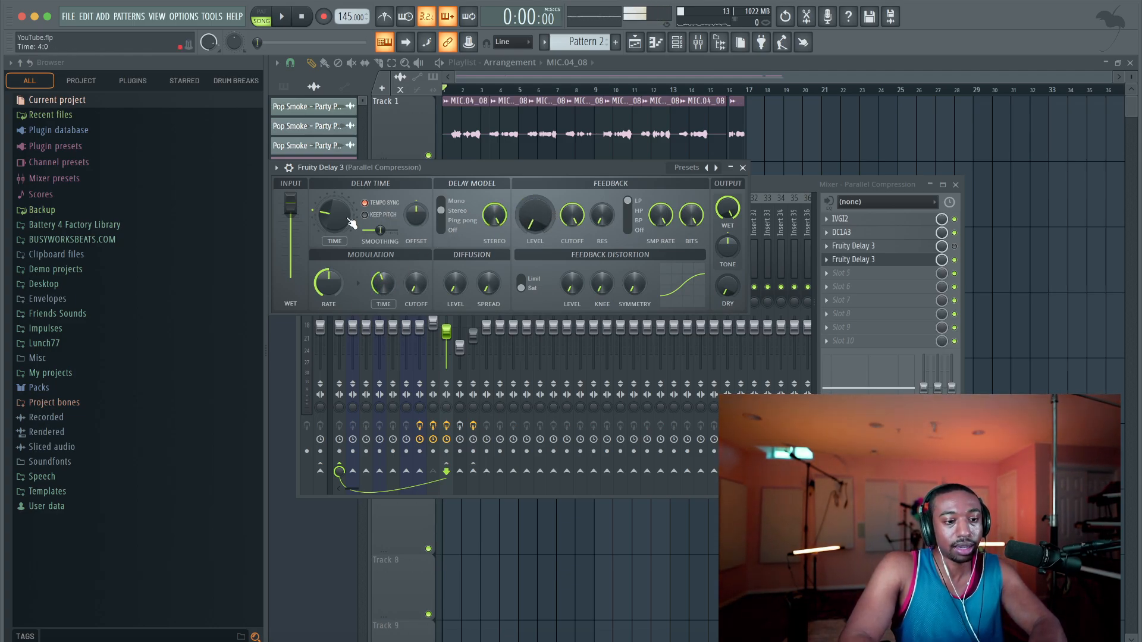
# Lower the new Fruity Delay 3's delay time to 0:1 and play the opening bars to hear it
pyautogui.moveTo(348, 218); pyautogui.dragTo(347, 237)
pyautogui.press('space')
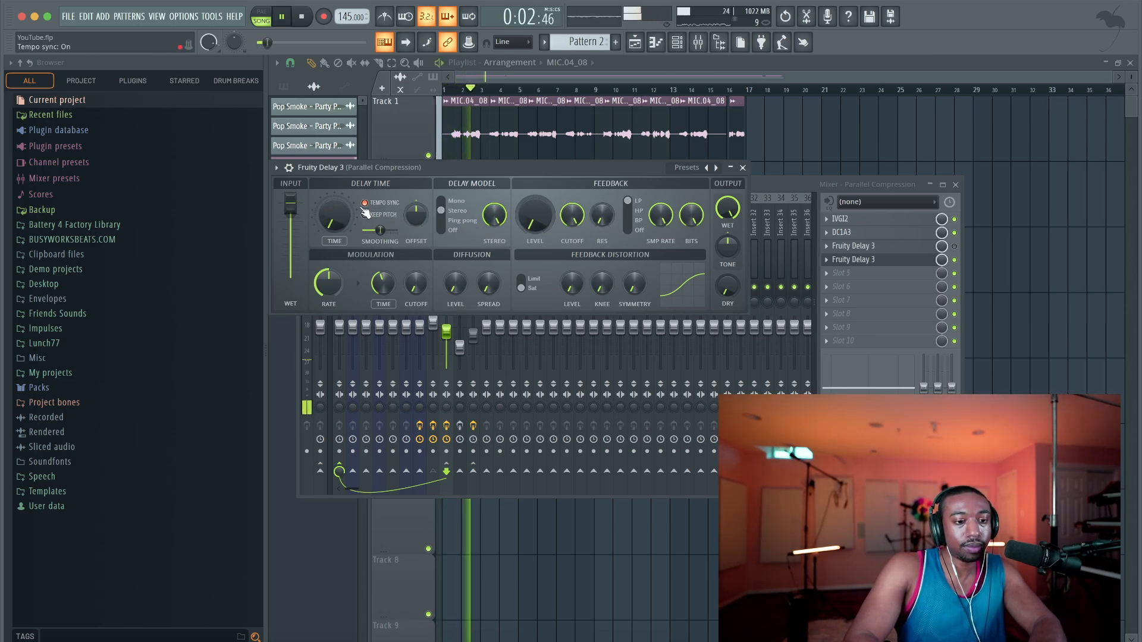
pyautogui.press('space')
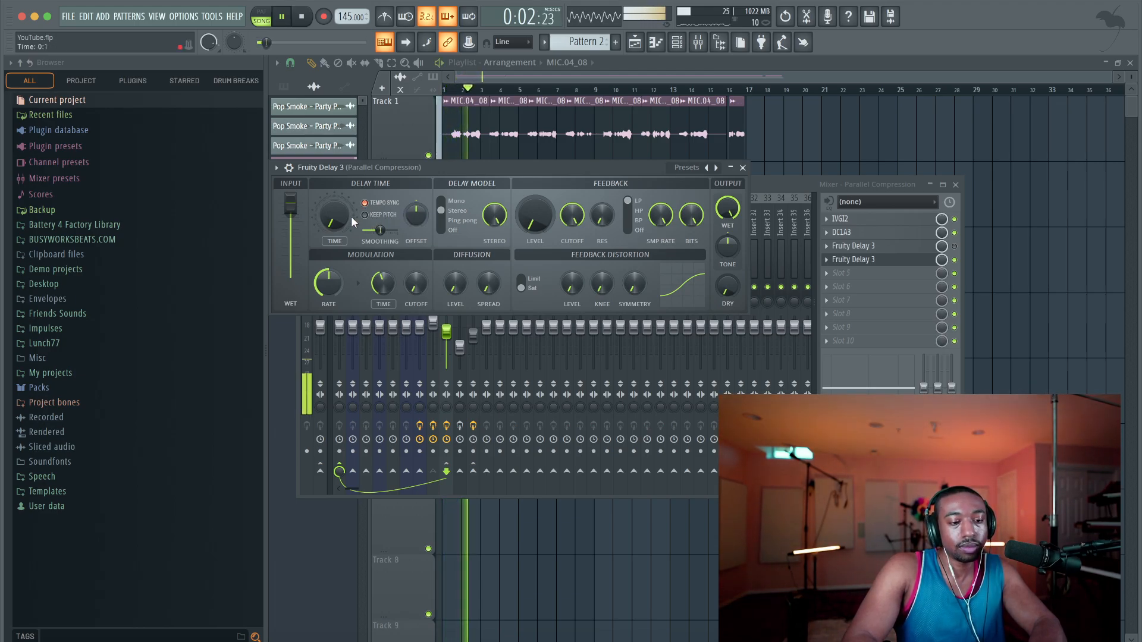
pyautogui.press('space')
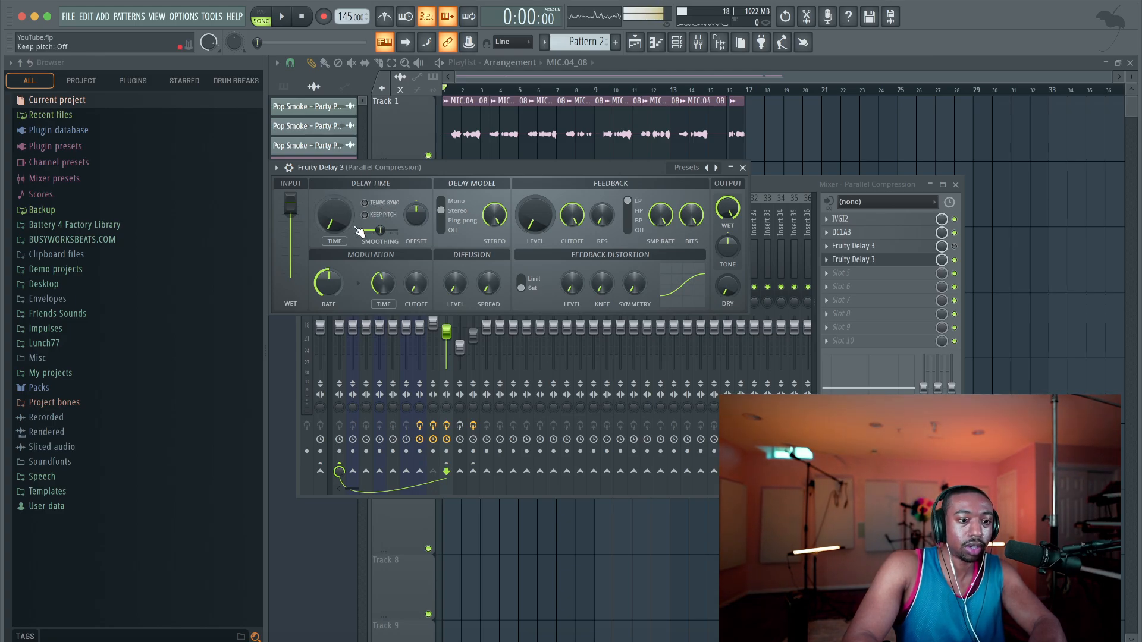
# Set the new Fruity Delay 3's time to about 65.7 ms with tempo sync off, audition the opening bars, and close its window
pyautogui.moveTo(334, 215); pyautogui.dragTo(333, 193)
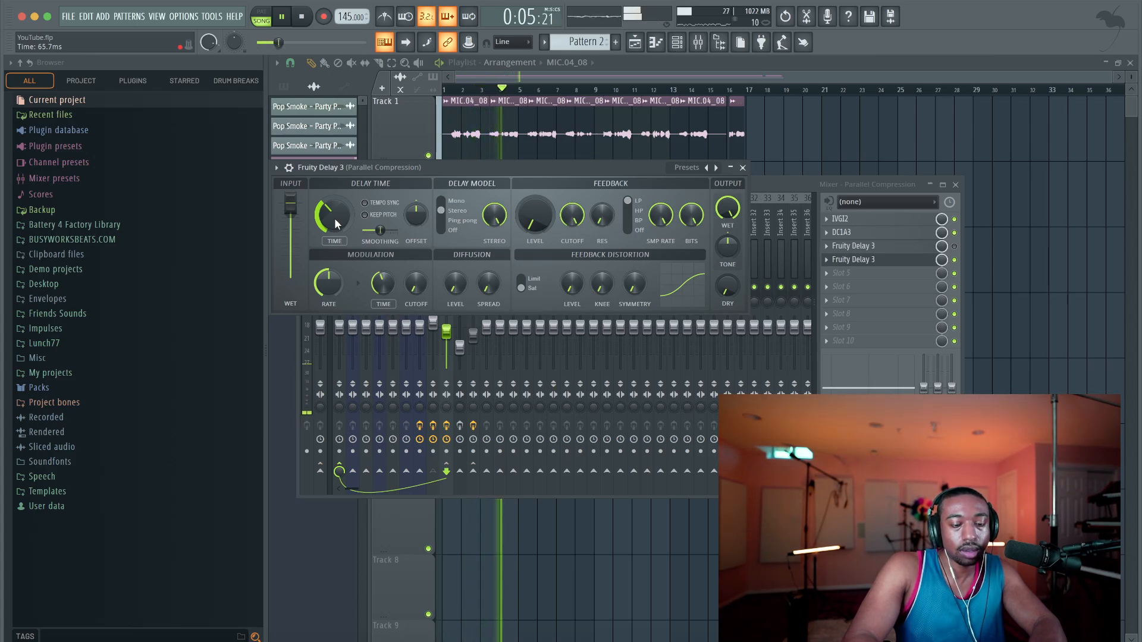
pyautogui.press('space')
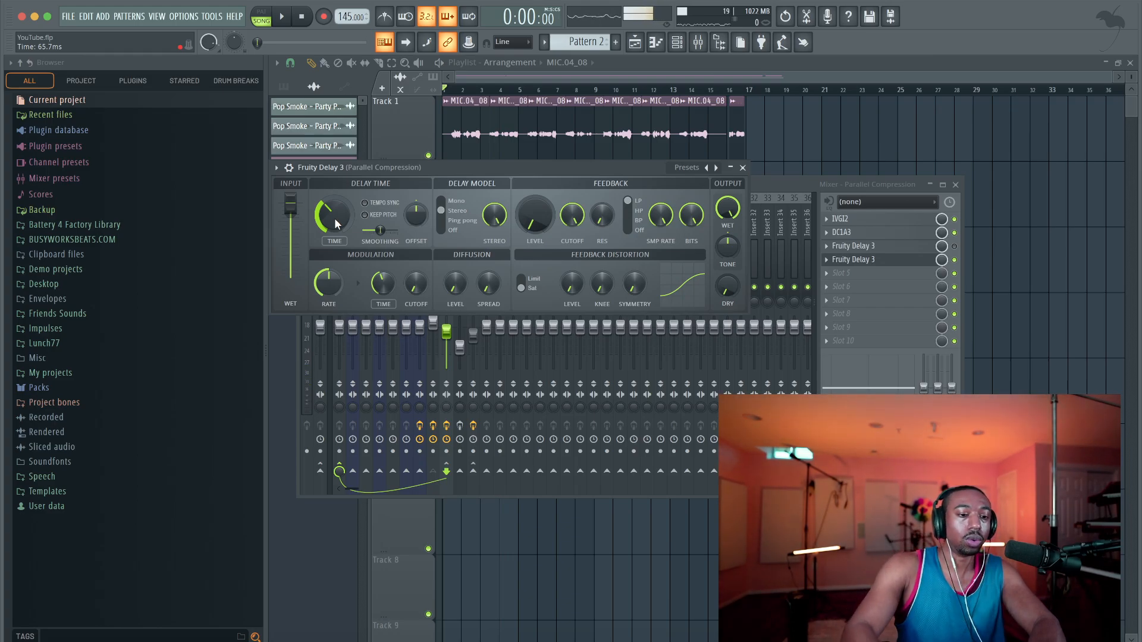
pyautogui.press('space')
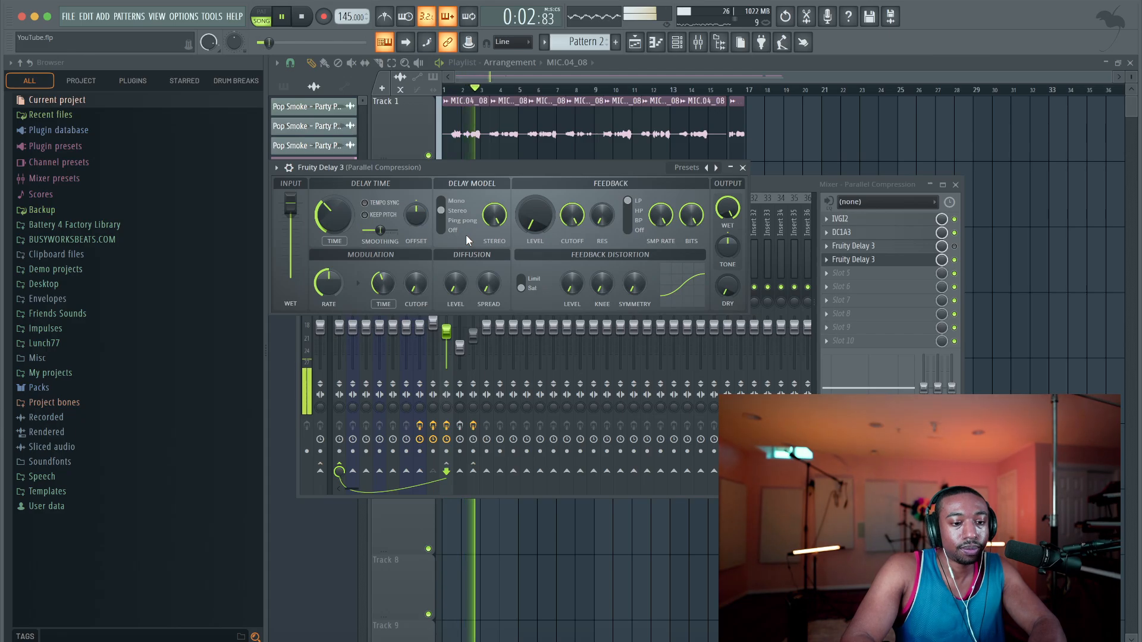
pyautogui.press('space')
pyautogui.click(742, 168)
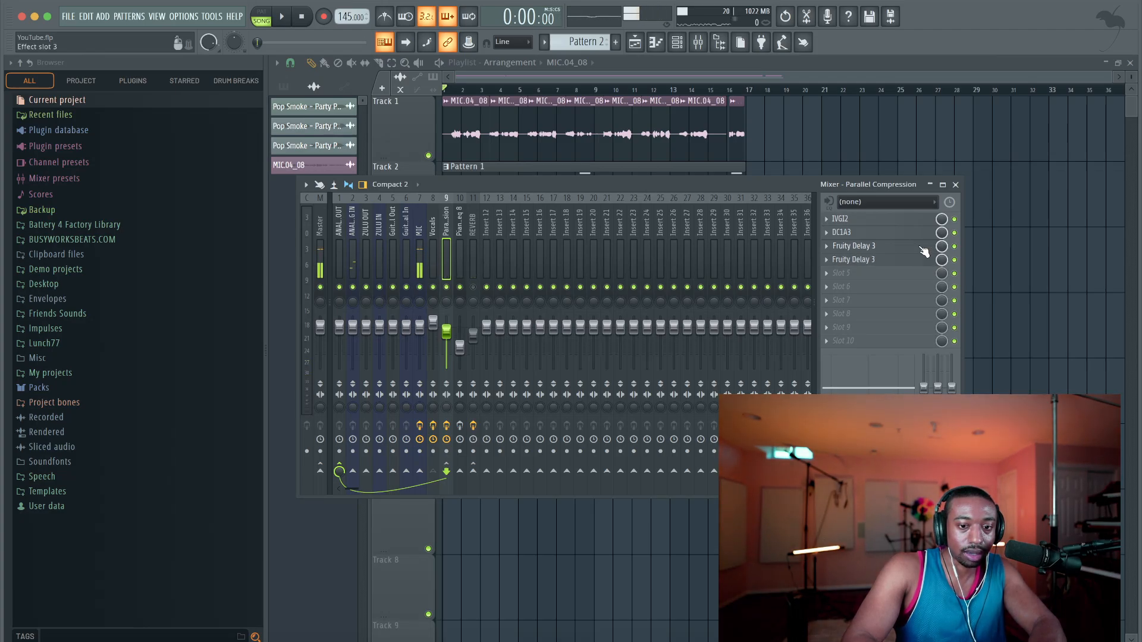
# Play the opening bars with both Fruity Delay 3 effects enabled, and disable the one in slot 4
pyautogui.press('space')
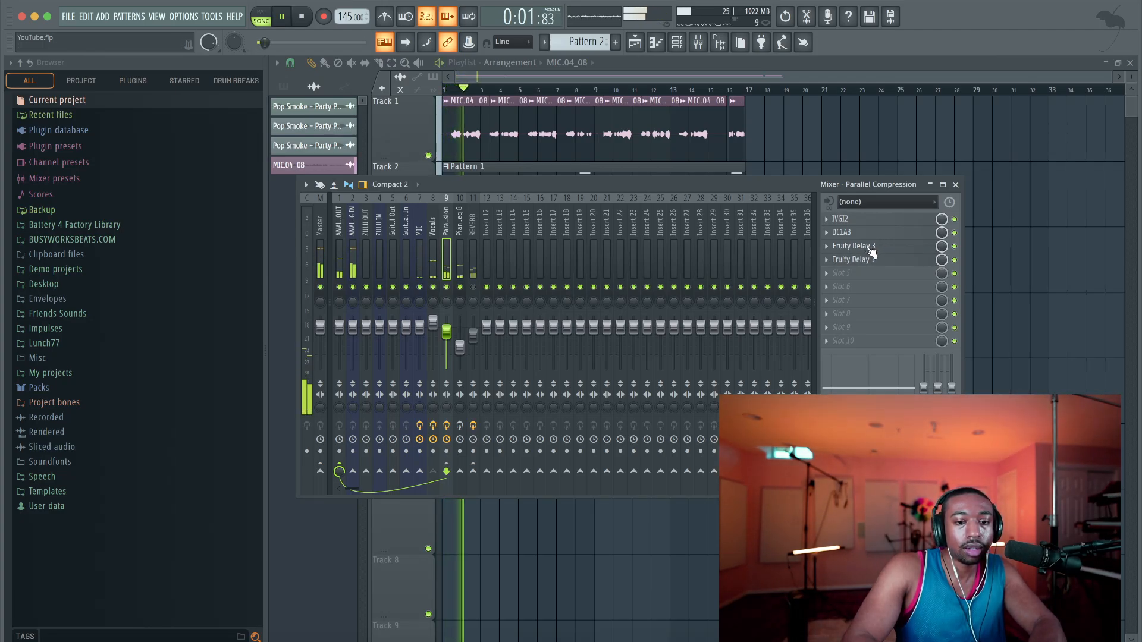
pyautogui.click(955, 260)
pyautogui.press('space')
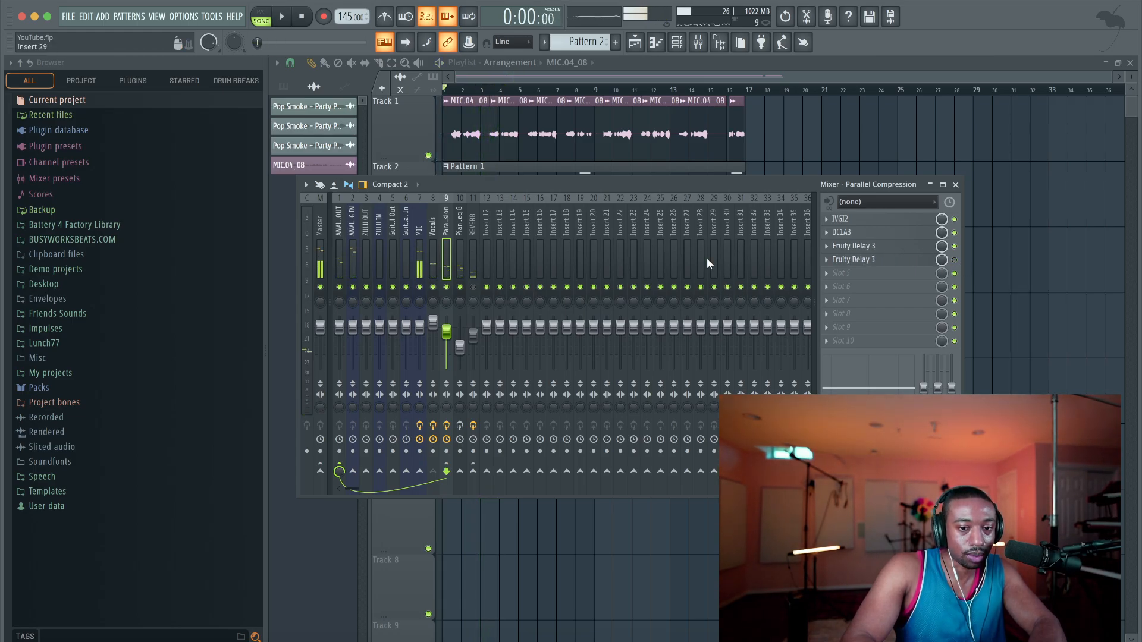
# Enable the REVERB track and fine-tune the Vocals and Parallel Compression faders while the song plays
pyautogui.click(437, 252)
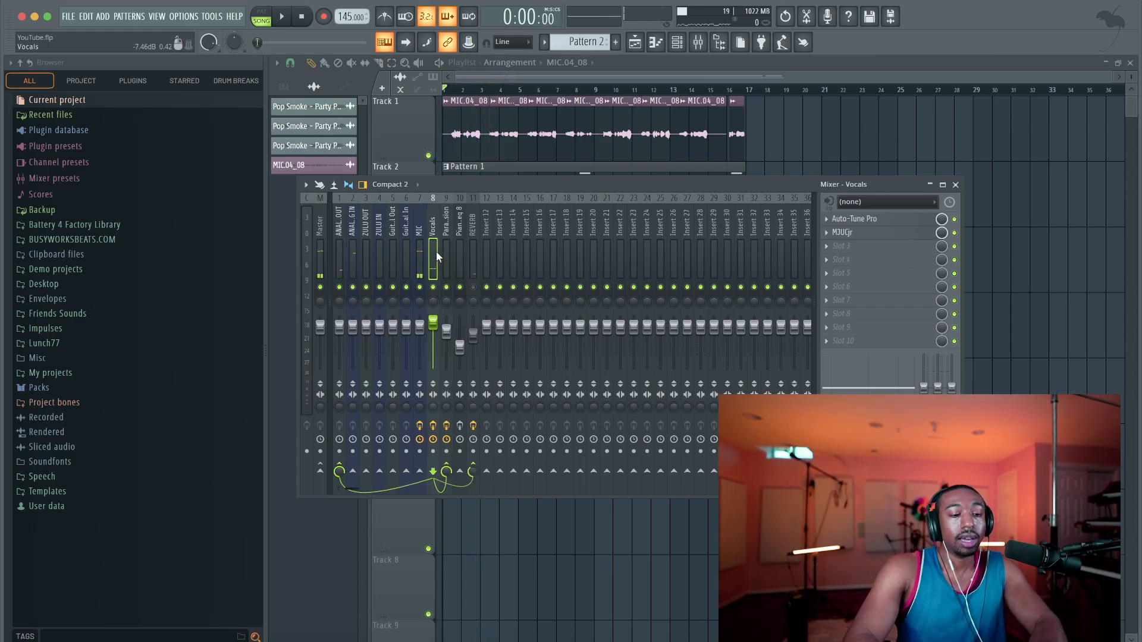
pyautogui.press('space')
pyautogui.click(445, 252)
pyautogui.click(464, 260)
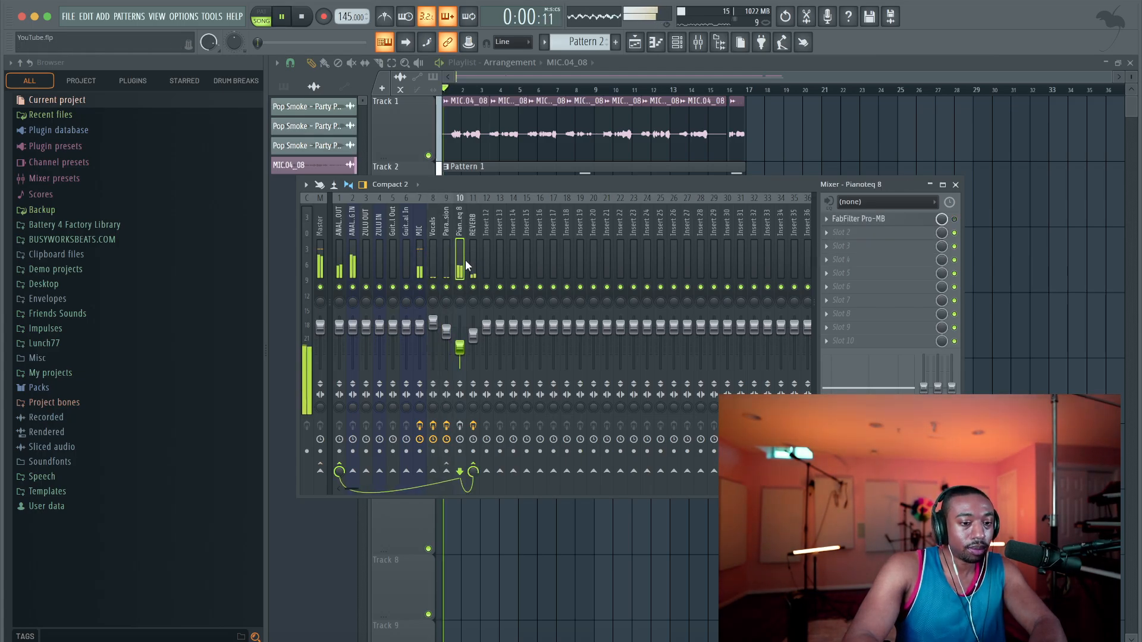
pyautogui.click(433, 322)
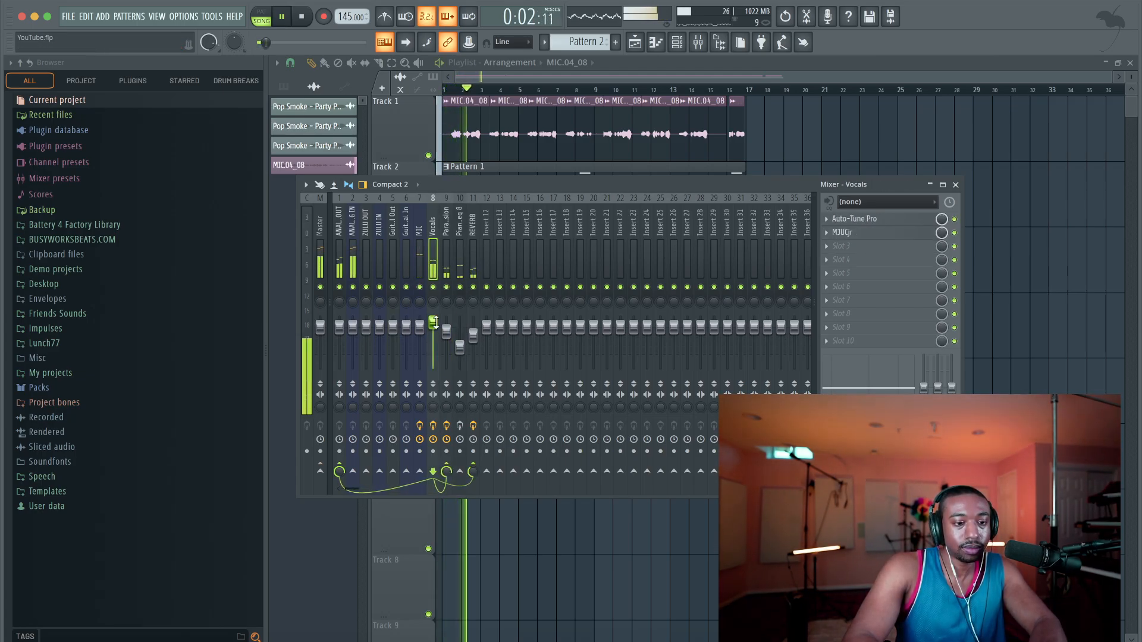
pyautogui.moveTo(447, 331); pyautogui.dragTo(433, 321)
# Increase the delay time of the slot 3 Fruity Delay 3 on Parallel Compression during playback, and close its window
pyautogui.click(452, 266)
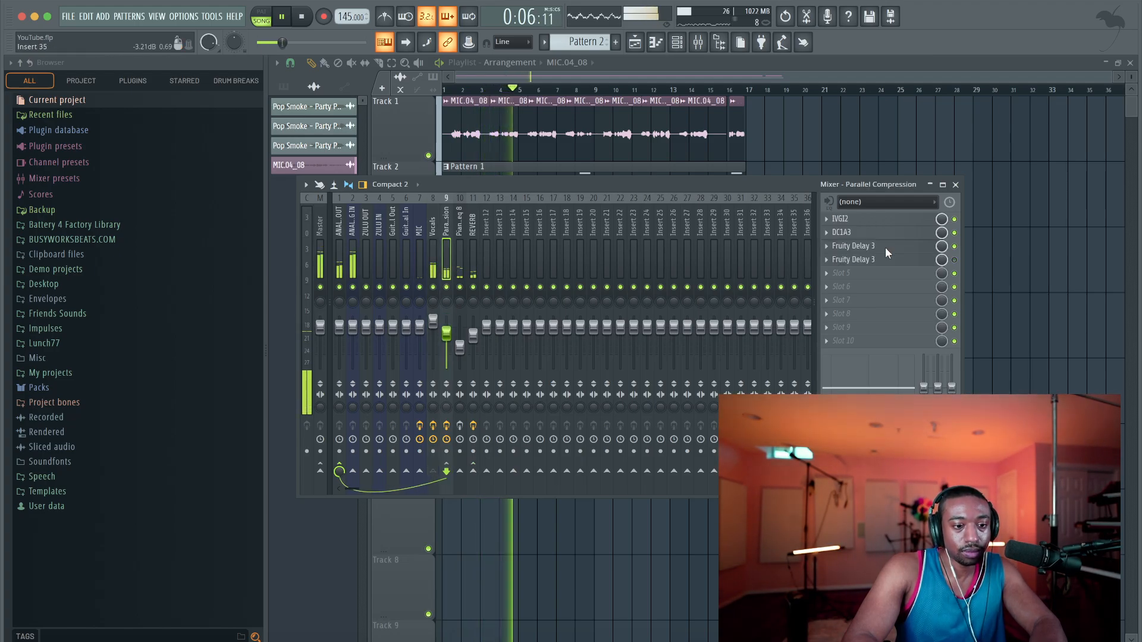
pyautogui.click(885, 247)
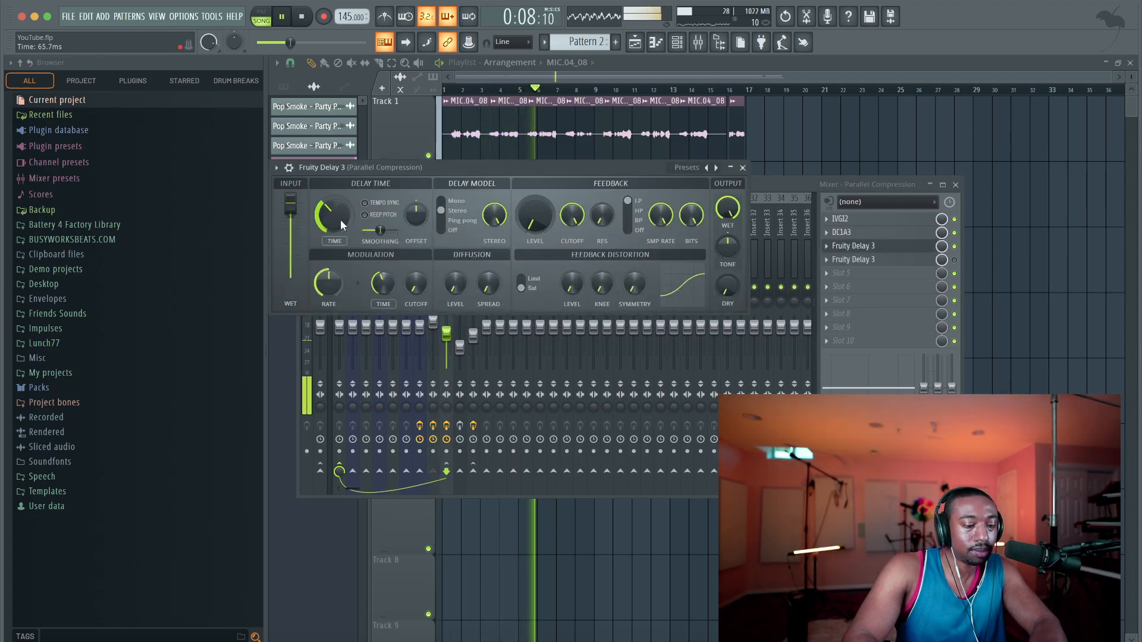
pyautogui.scroll(3, 340, 219)
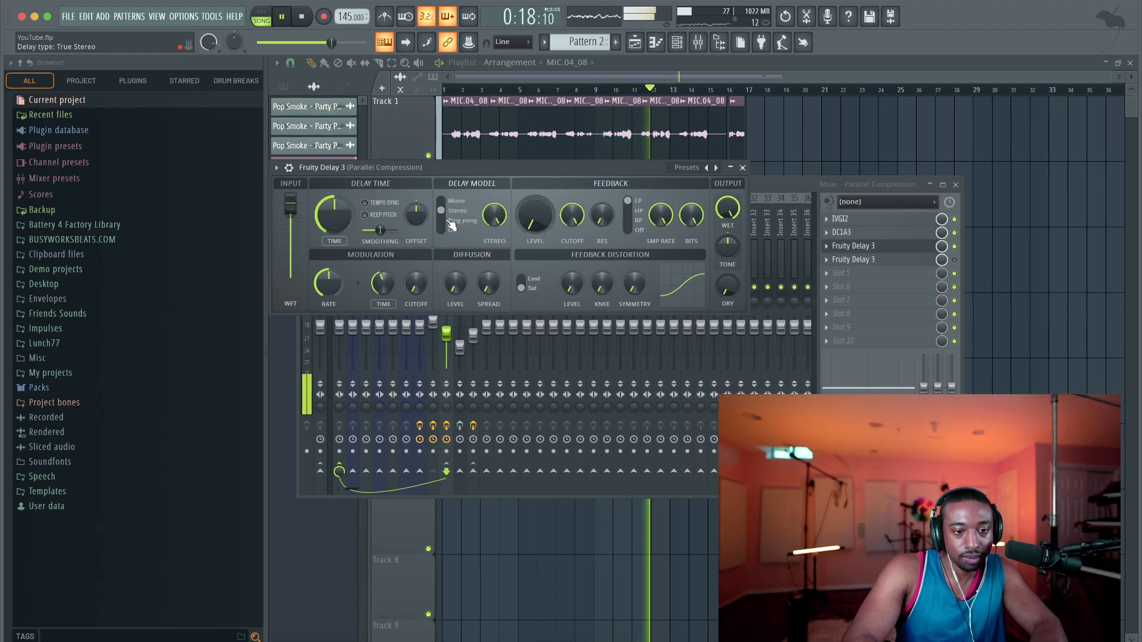
pyautogui.click(743, 167)
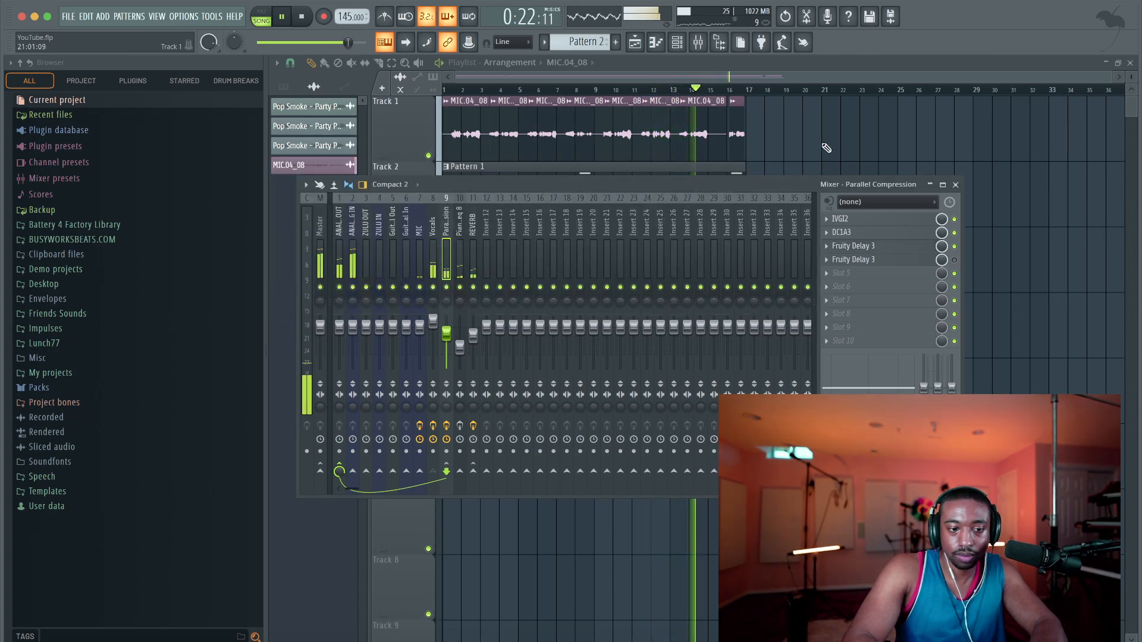
# Audition the opening bars with the mixer hidden, bring the mixer back, and mute the REVERB track
pyautogui.press('F9')
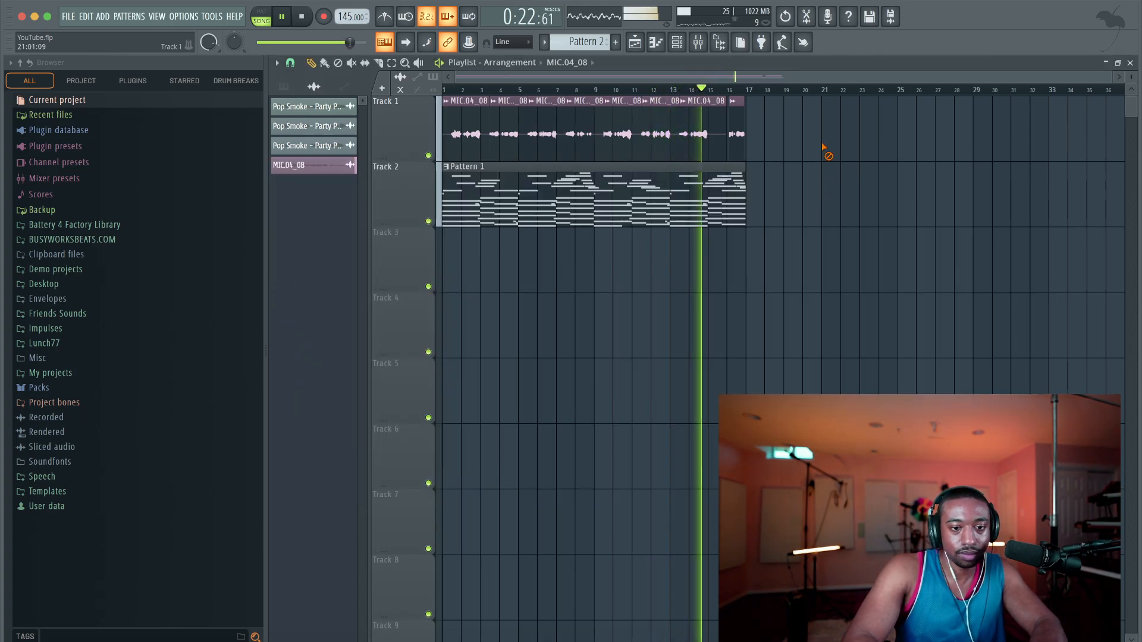
pyautogui.click(698, 43)
pyautogui.press('space')
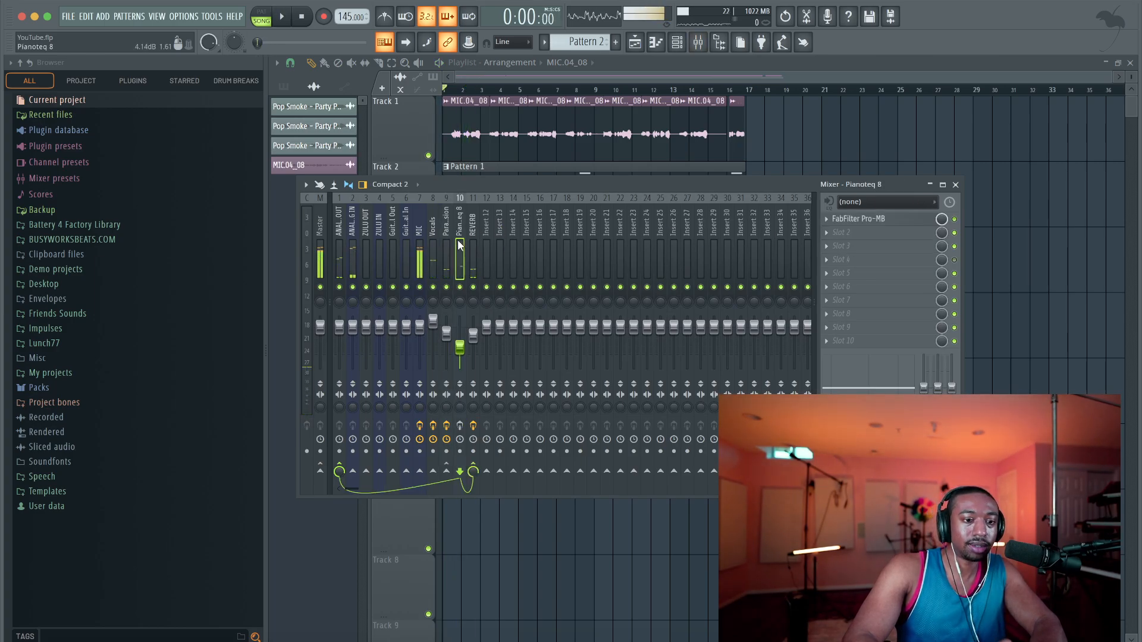
pyautogui.click(472, 288)
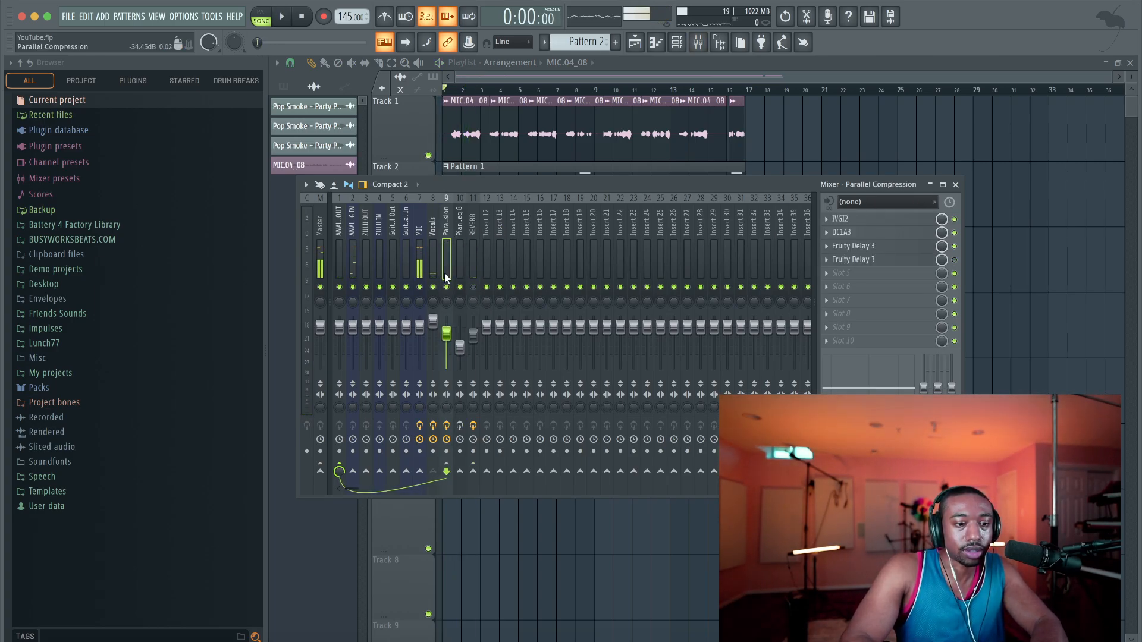
# Disable IVGI2 on the Parallel Compression track, check DC1A3's settings, and close the plugin and mixer windows
pyautogui.click(955, 219)
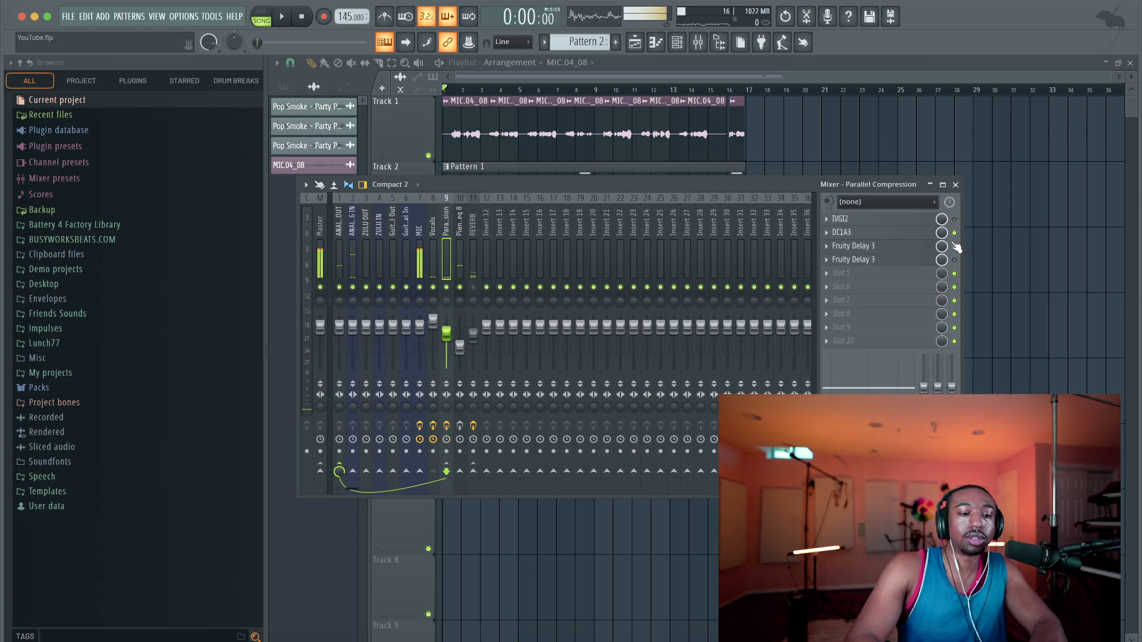
pyautogui.click(894, 233)
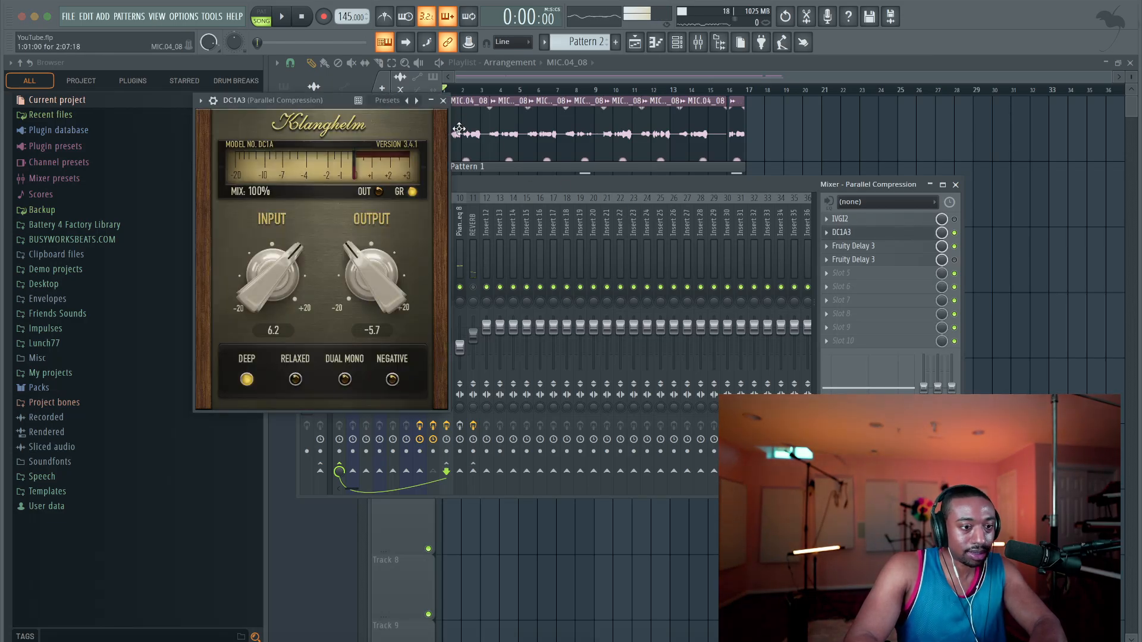
pyautogui.click(445, 102)
pyautogui.press('Escape')
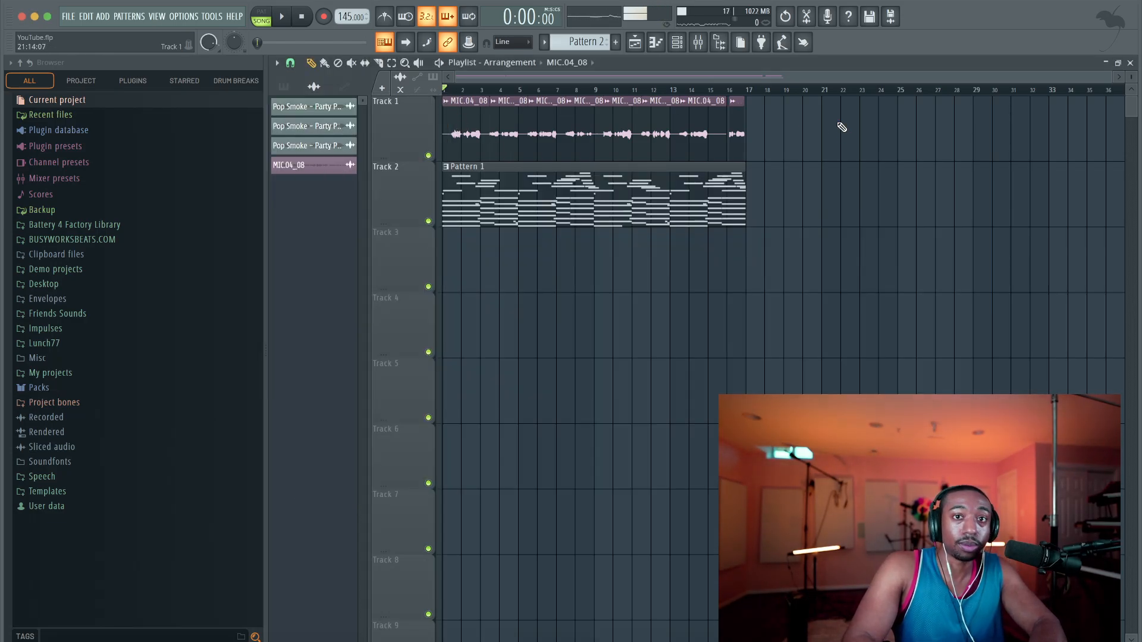
# Play the start of the song, reopen the mixer, and disable the slot 3 Fruity Delay 3 on Parallel Compression
pyautogui.press('space')
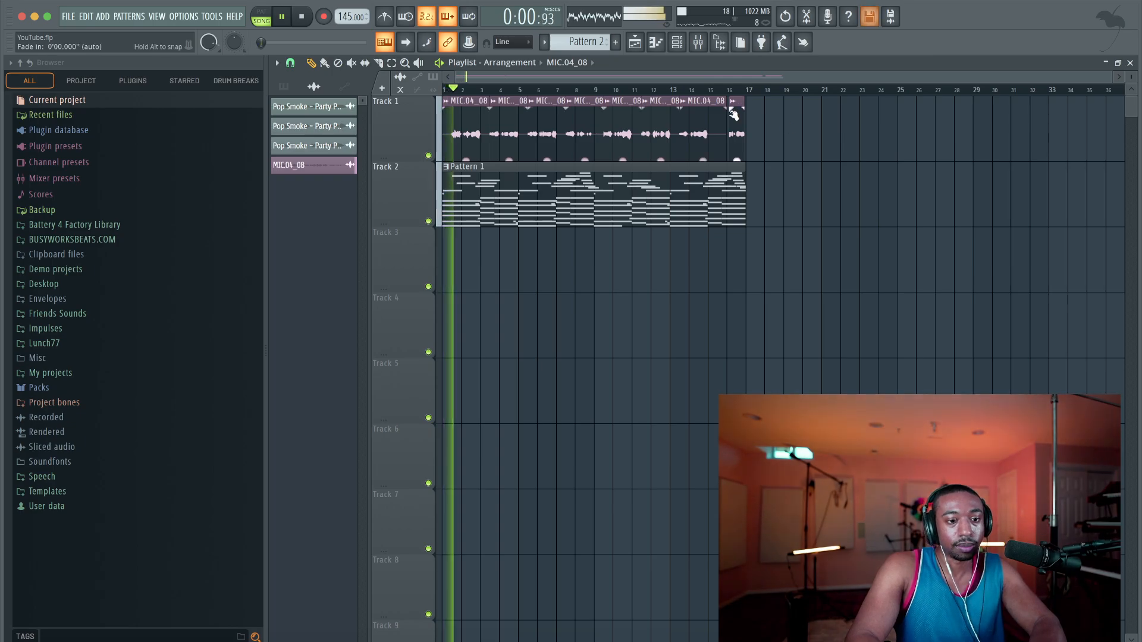
pyautogui.click(698, 42)
pyautogui.press('space')
pyautogui.click(954, 247)
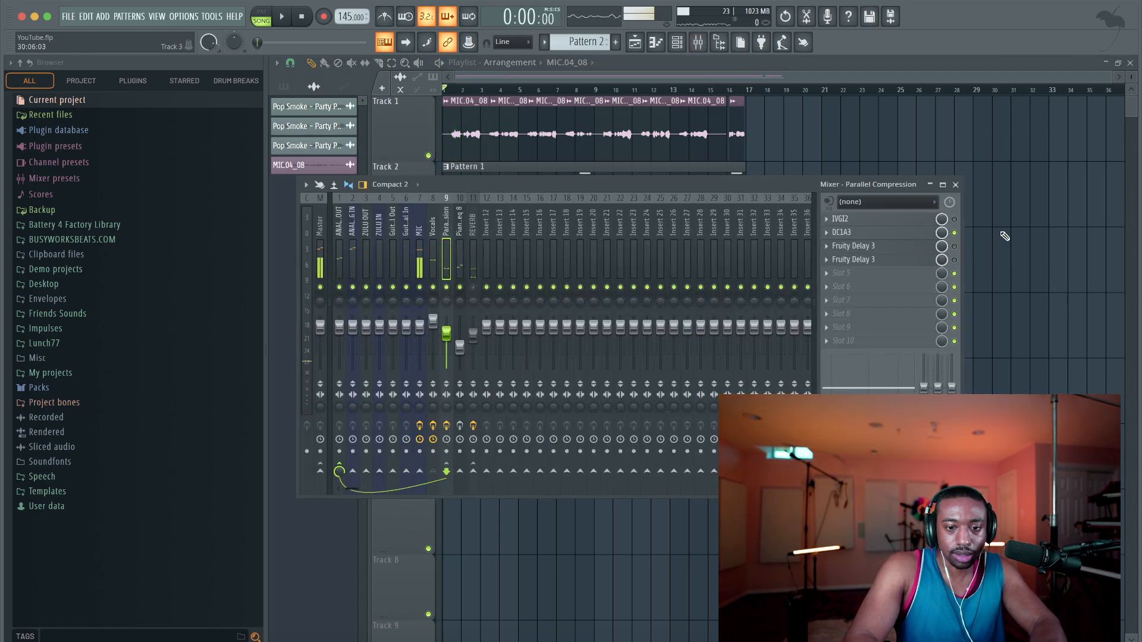
# Play the opening bars again and disable MJUCjr on the Vocals track
pyautogui.press('Escape')
pyautogui.press('space')
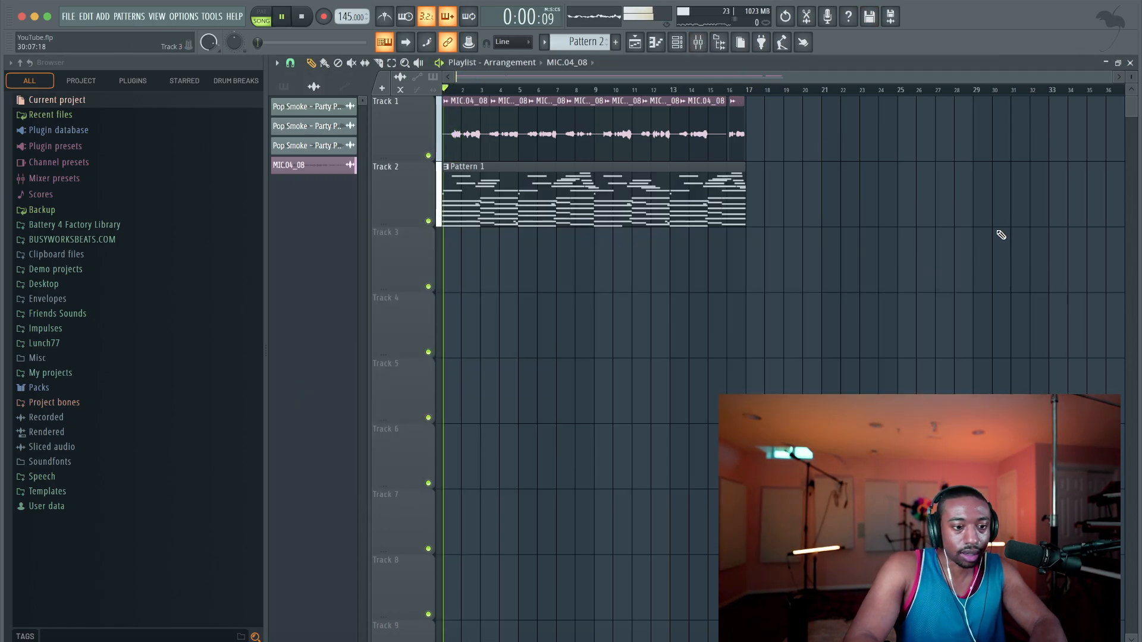
pyautogui.click(698, 44)
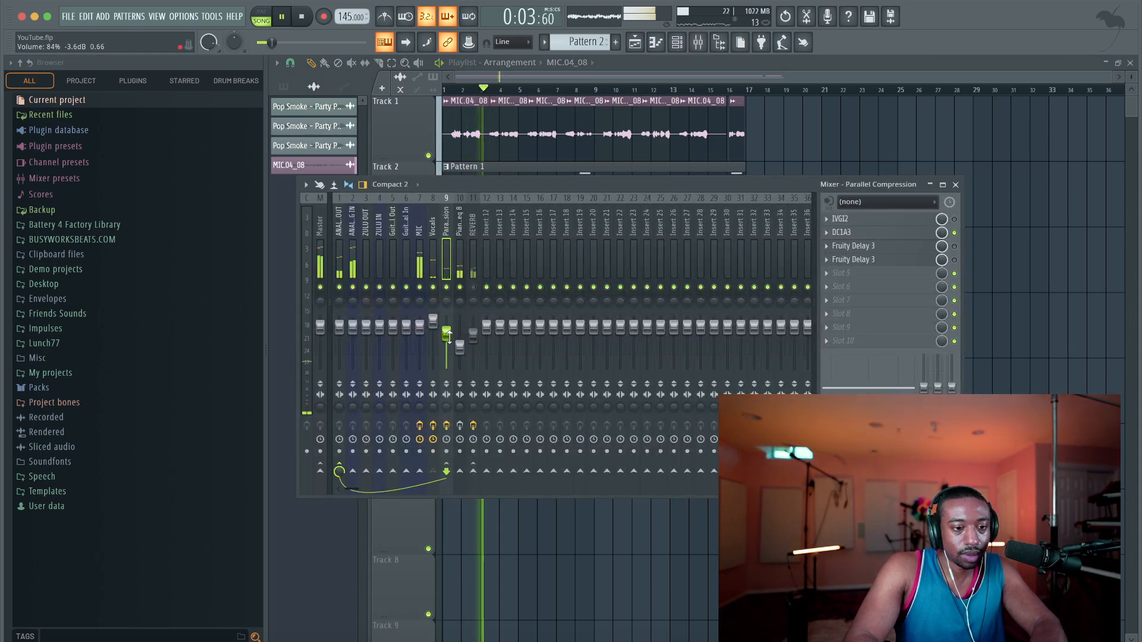
pyautogui.click(436, 265)
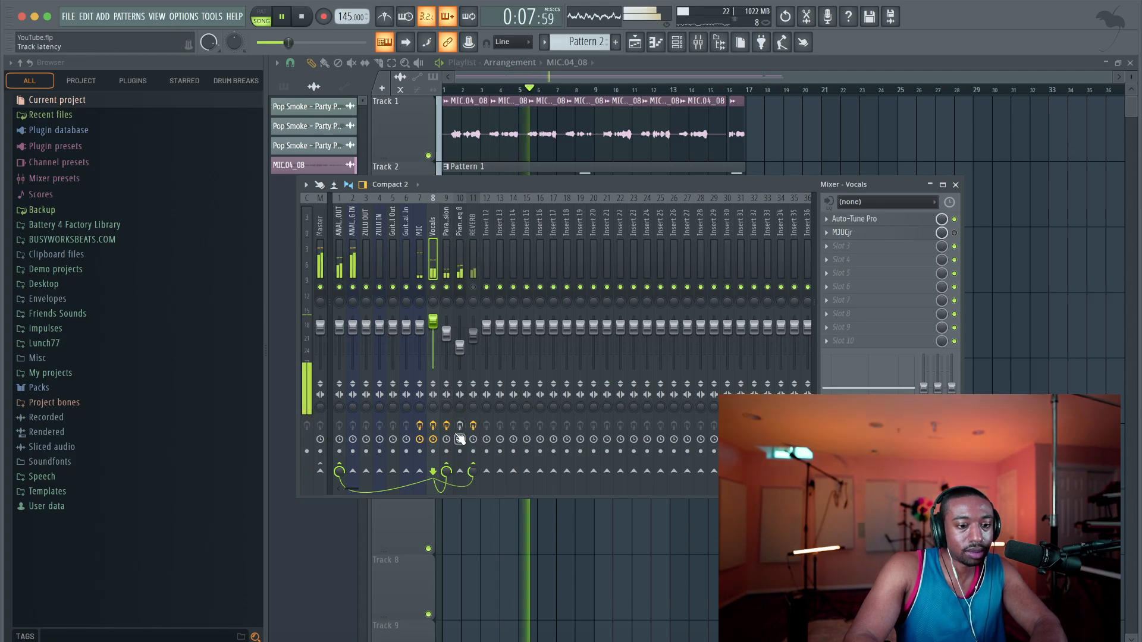
# Toggle the Parallel Compression track's mute during playback, select the track, and check its DC1A3 settings
pyautogui.click(446, 288)
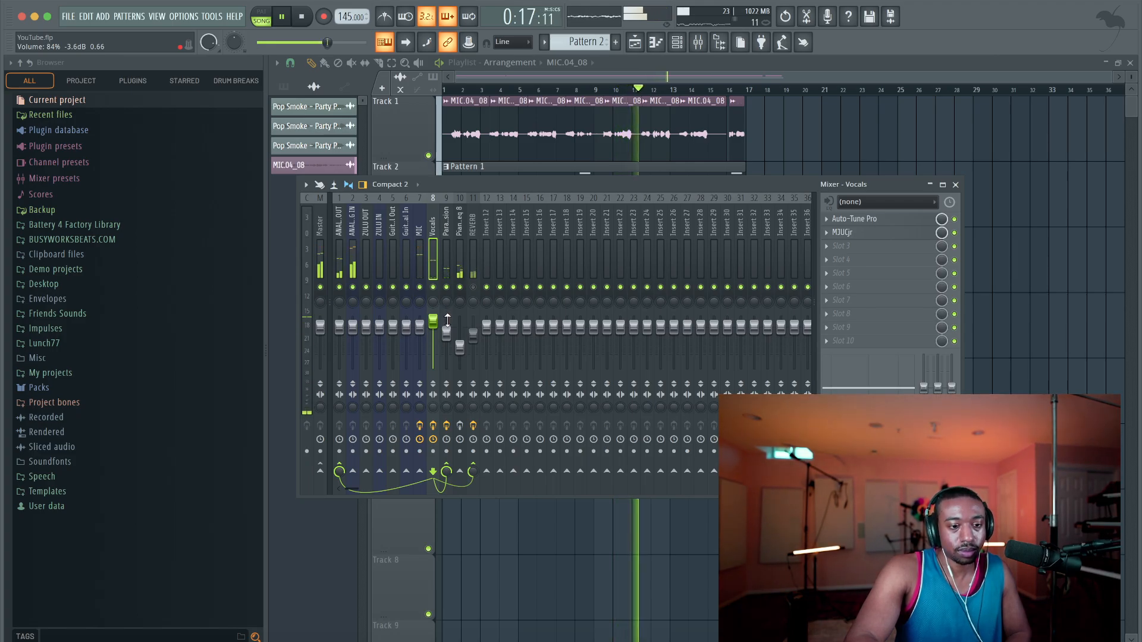
pyautogui.click(451, 262)
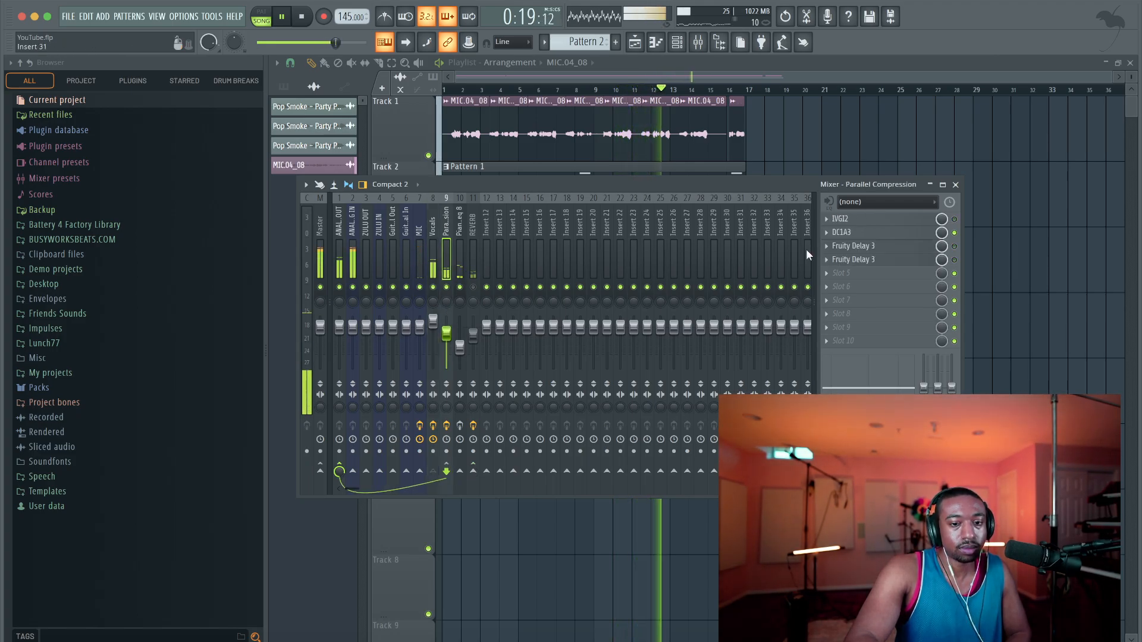
pyautogui.click(916, 234)
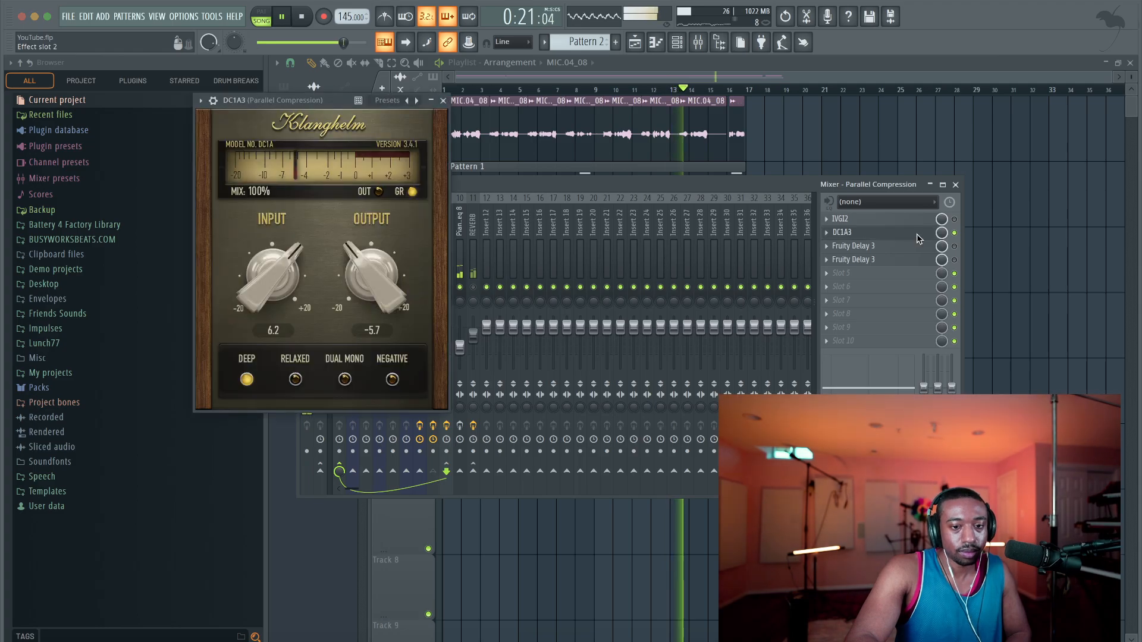
pyautogui.click(445, 102)
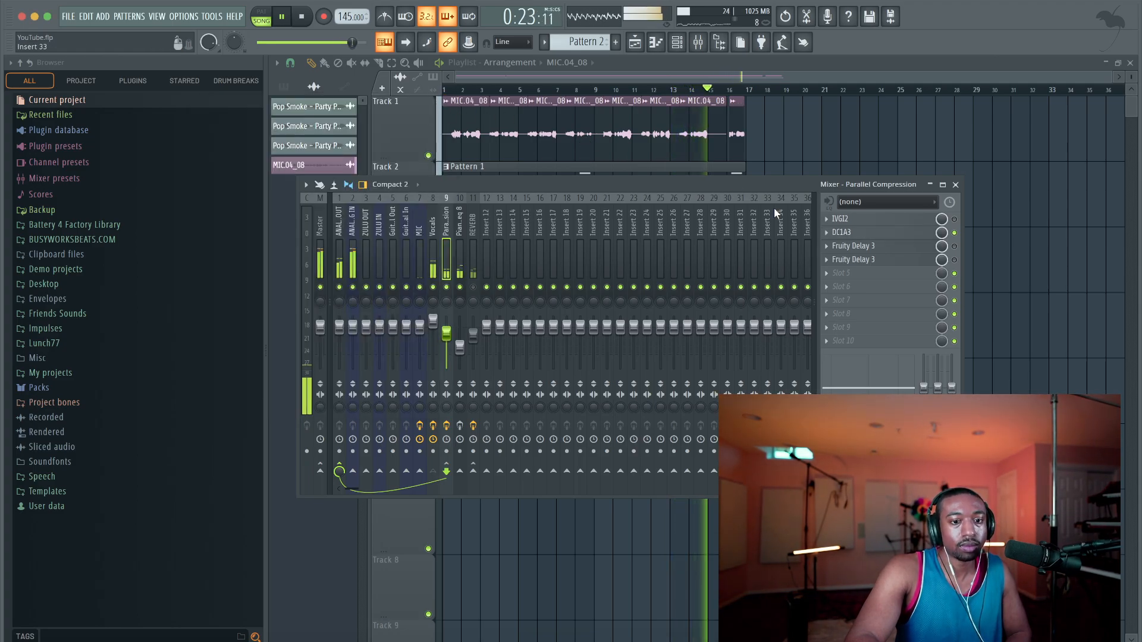
# Try DC1A3 on Parallel Compression with the input raised to 14.6 and the output to 3.4, and stop playback
pyautogui.click(868, 232)
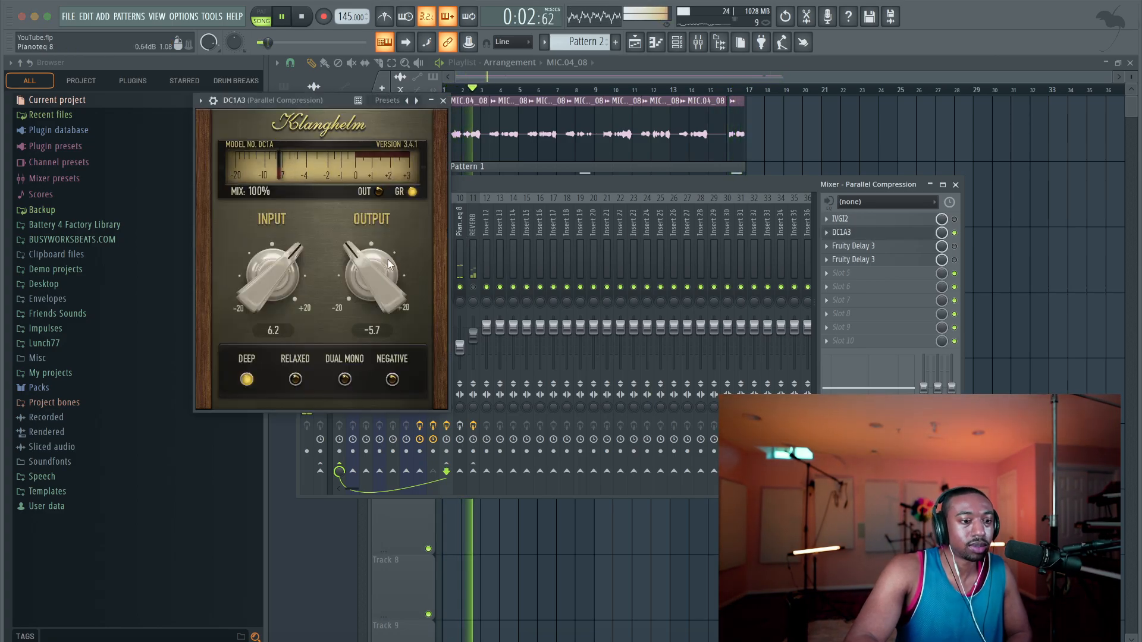
pyautogui.moveTo(262, 241); pyautogui.dragTo(263, 222)
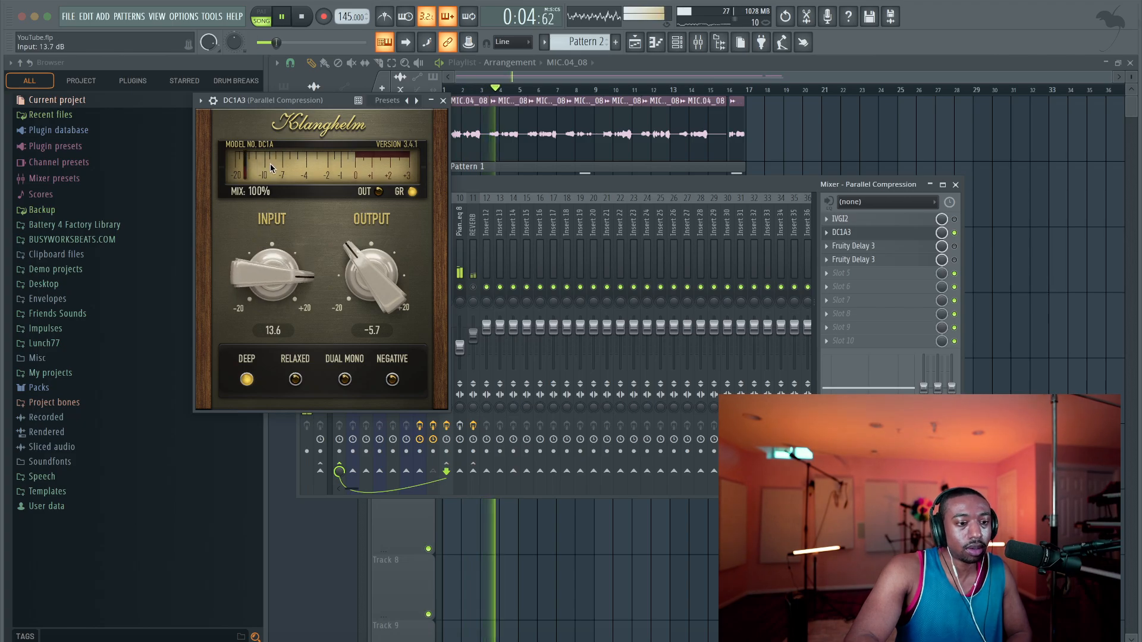
pyautogui.moveTo(376, 257); pyautogui.dragTo(371, 194)
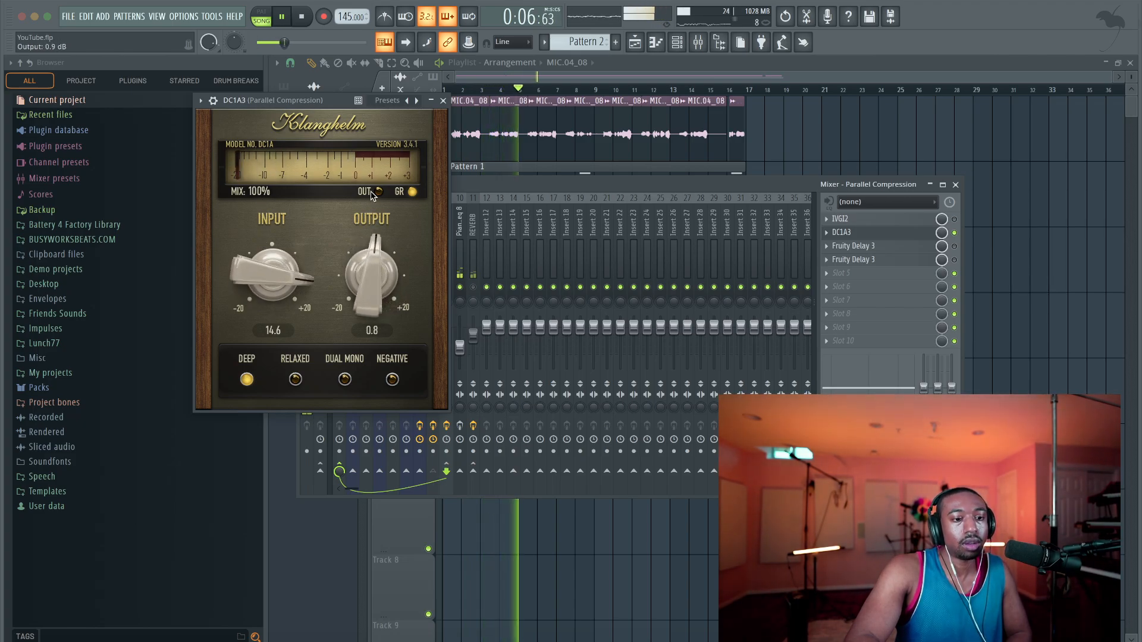
pyautogui.moveTo(366, 290); pyautogui.dragTo(358, 247)
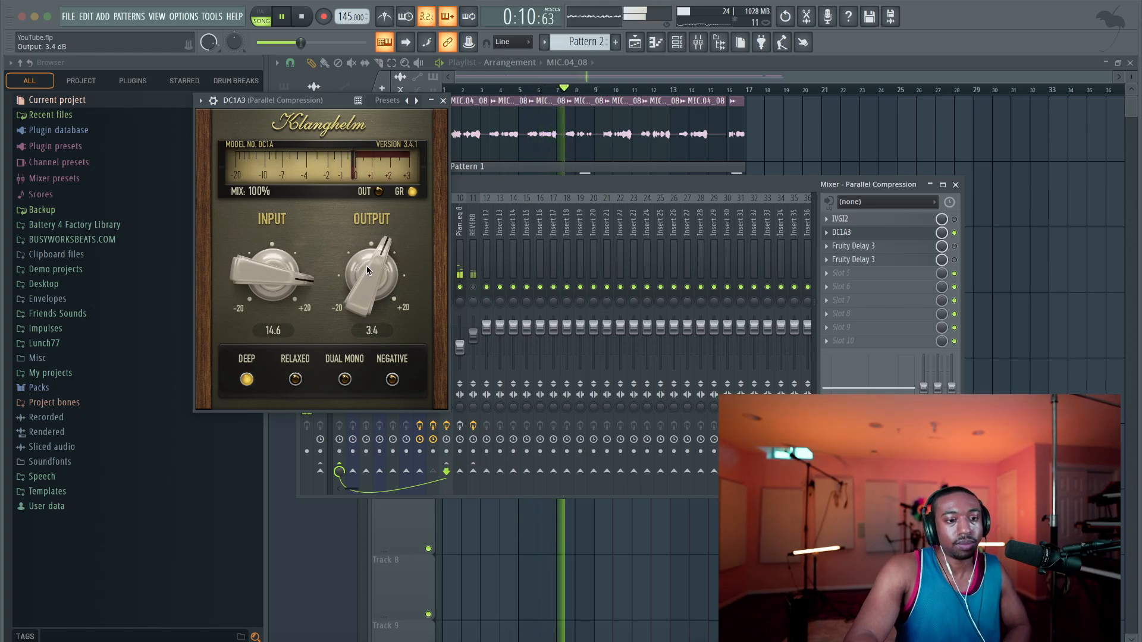
pyautogui.press('space')
# Set DC1A3's input to 4.7 and output to -3.3, audition the result briefly, and close the plugin
pyautogui.moveTo(272, 273); pyautogui.dragTo(251, 436)
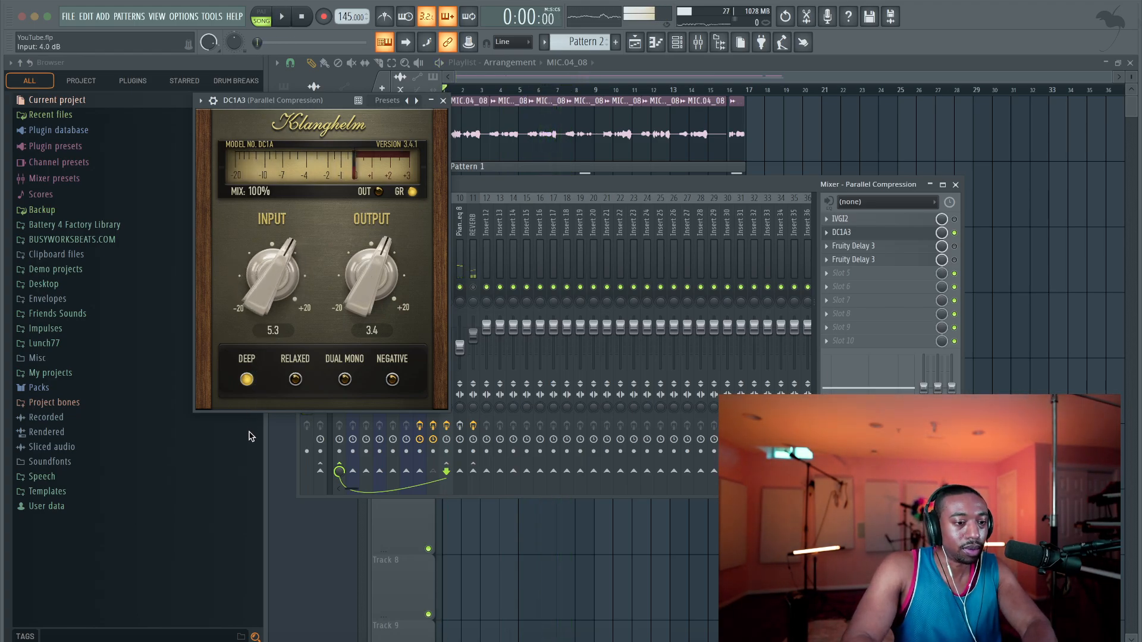
pyautogui.moveTo(363, 273); pyautogui.dragTo(364, 275)
pyautogui.moveTo(354, 358); pyautogui.dragTo(355, 384)
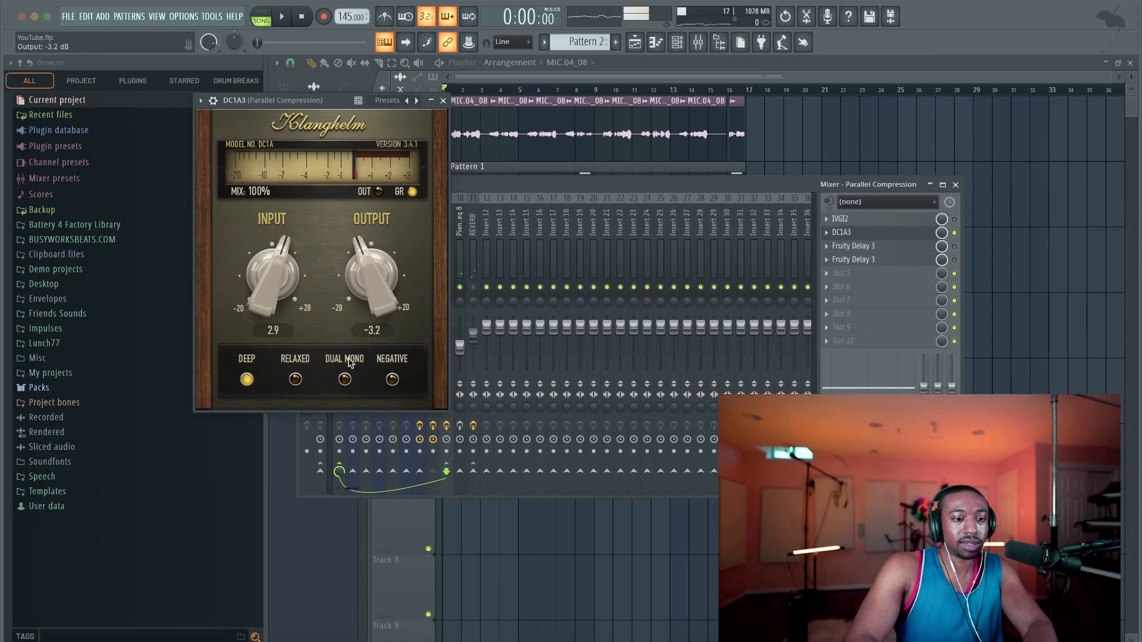
pyautogui.moveTo(270, 288); pyautogui.dragTo(271, 280)
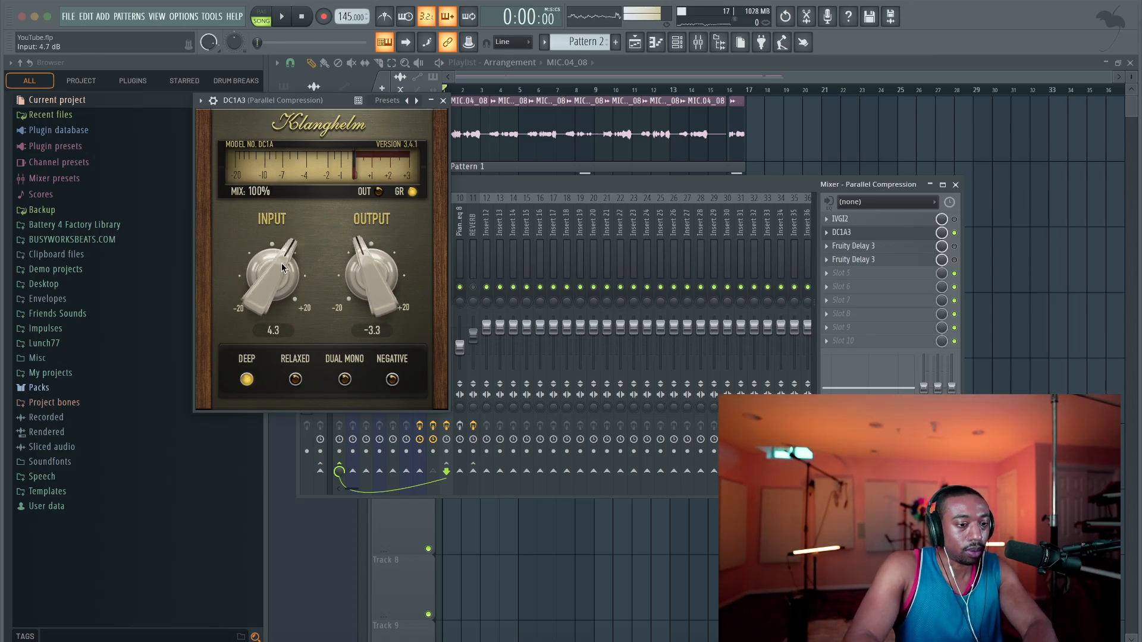
pyautogui.scroll(2, 283, 268)
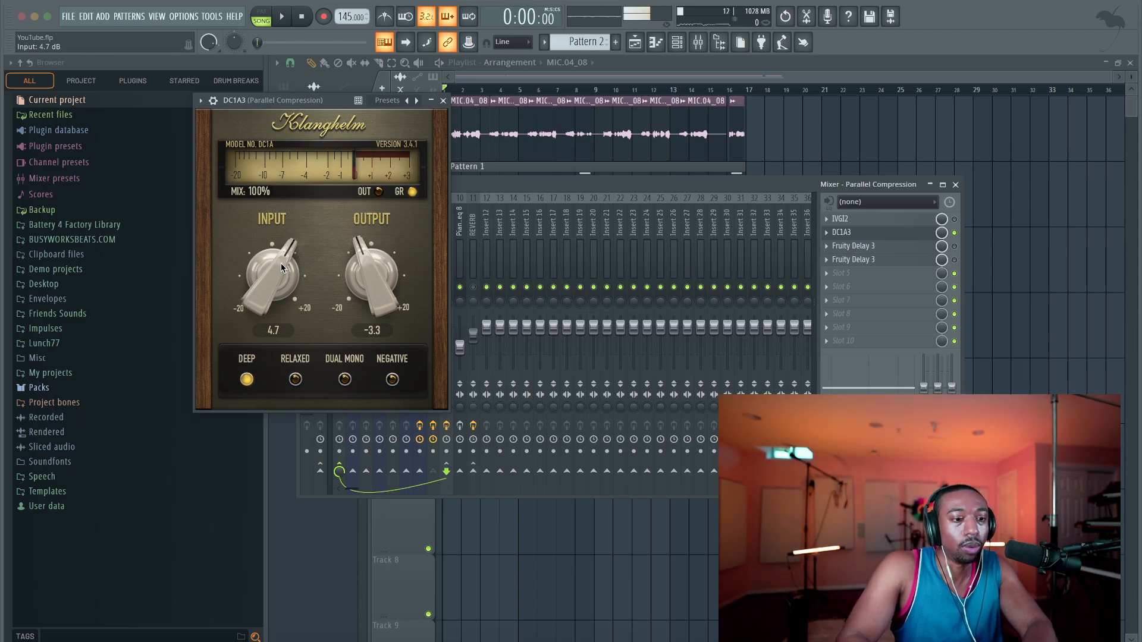
pyautogui.press('space')
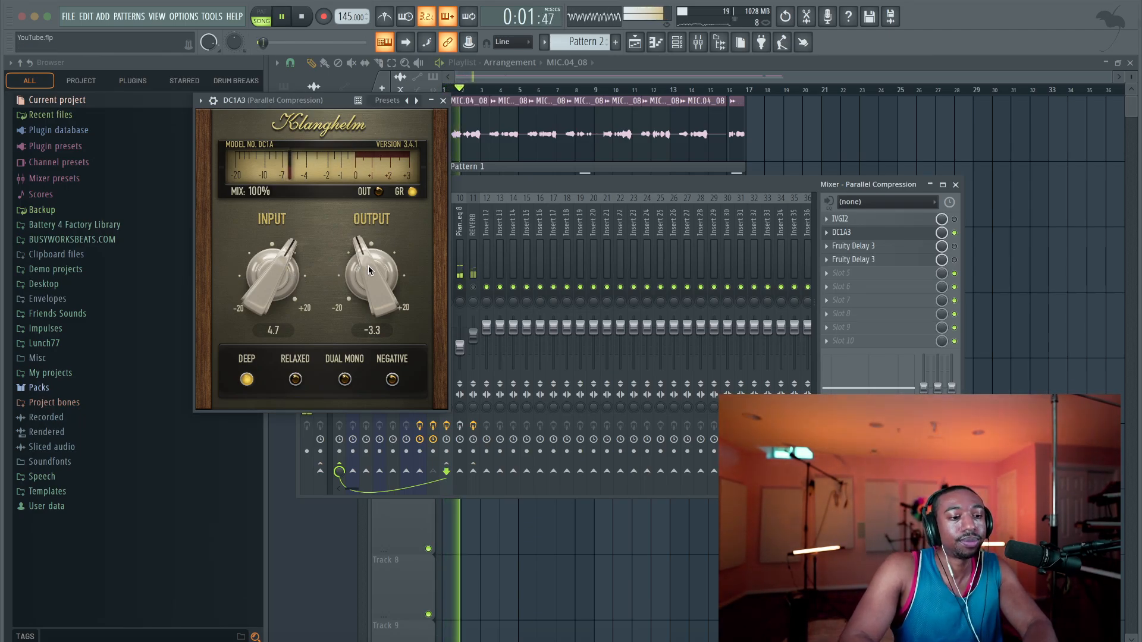
pyautogui.press('space')
pyautogui.click(443, 100)
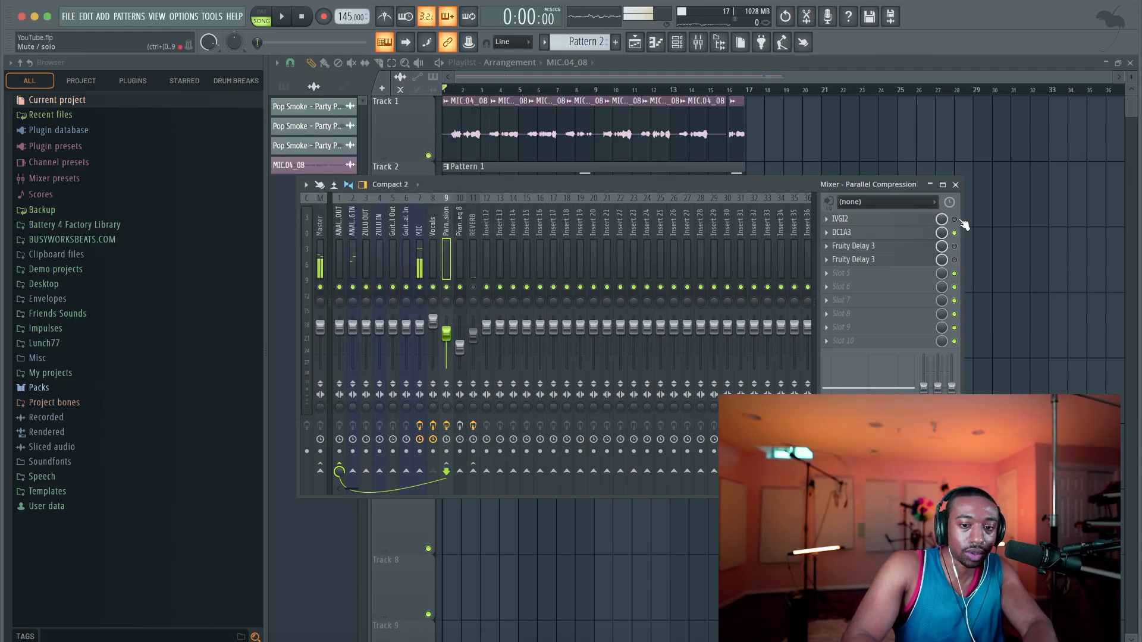
# Play the song and lower the Drive of IVGI2 on the Parallel Compression track to about 5
pyautogui.press('space')
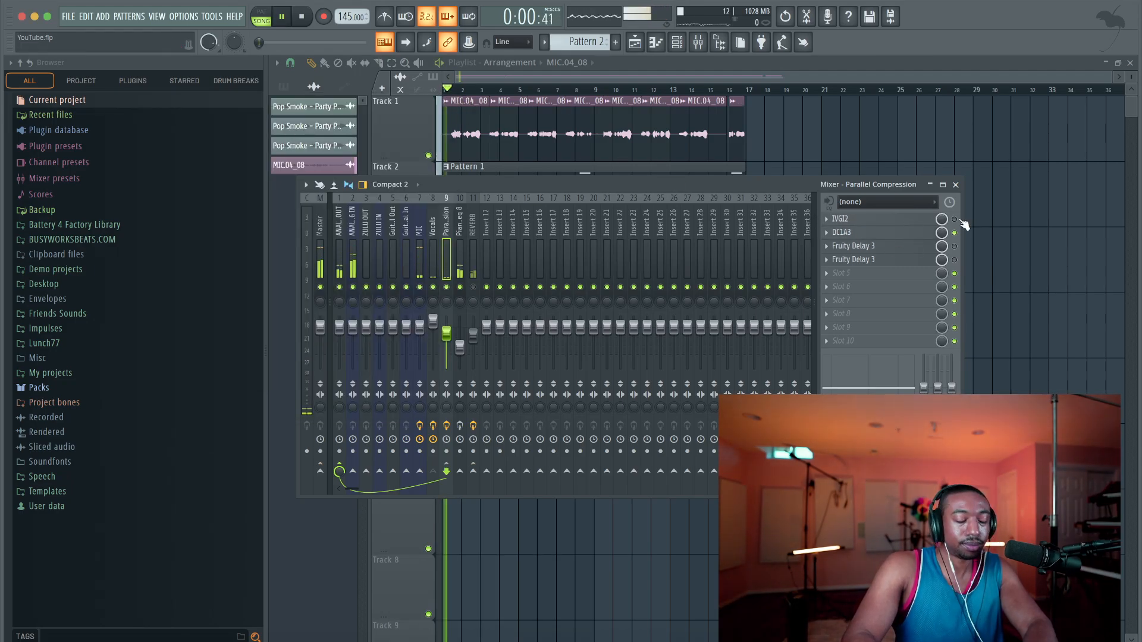
pyautogui.click(912, 220)
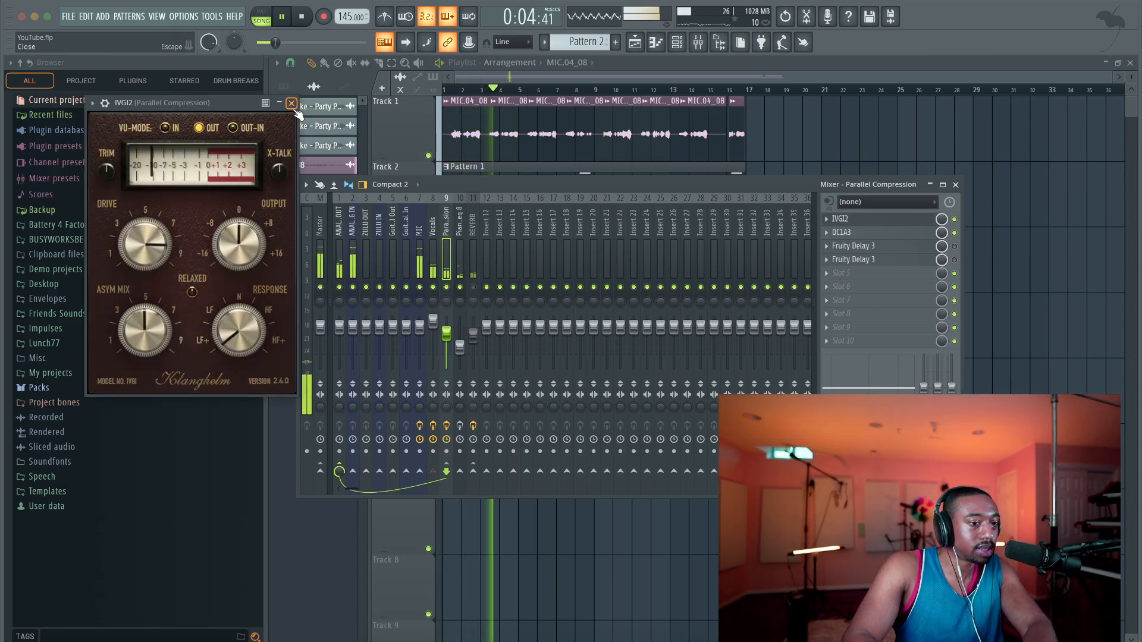
pyautogui.click(291, 103)
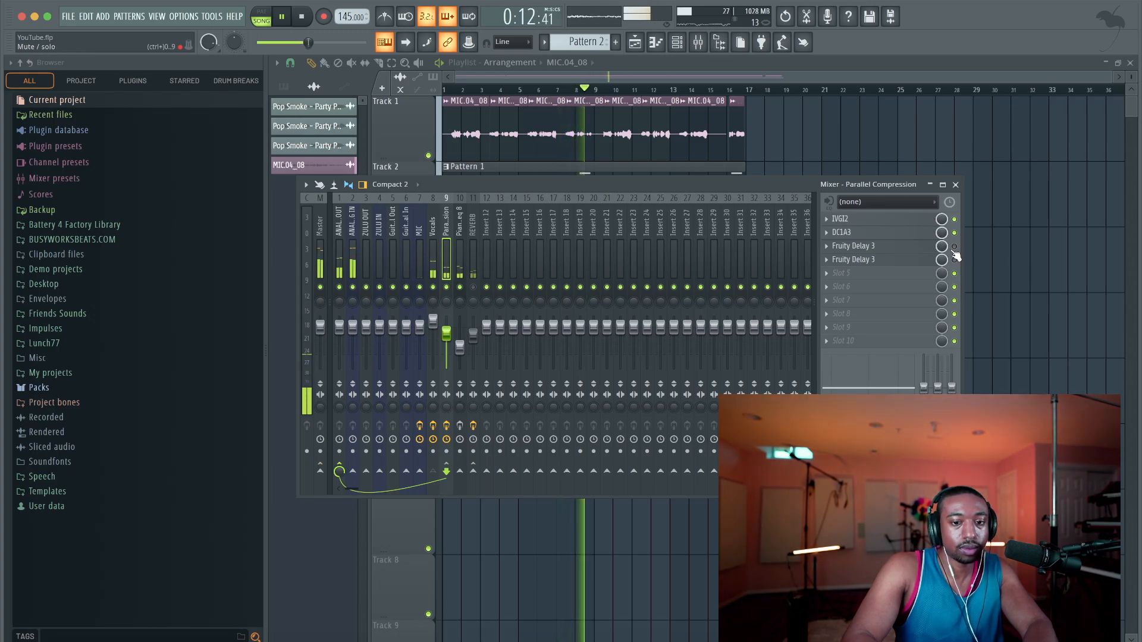
pyautogui.click(840, 219)
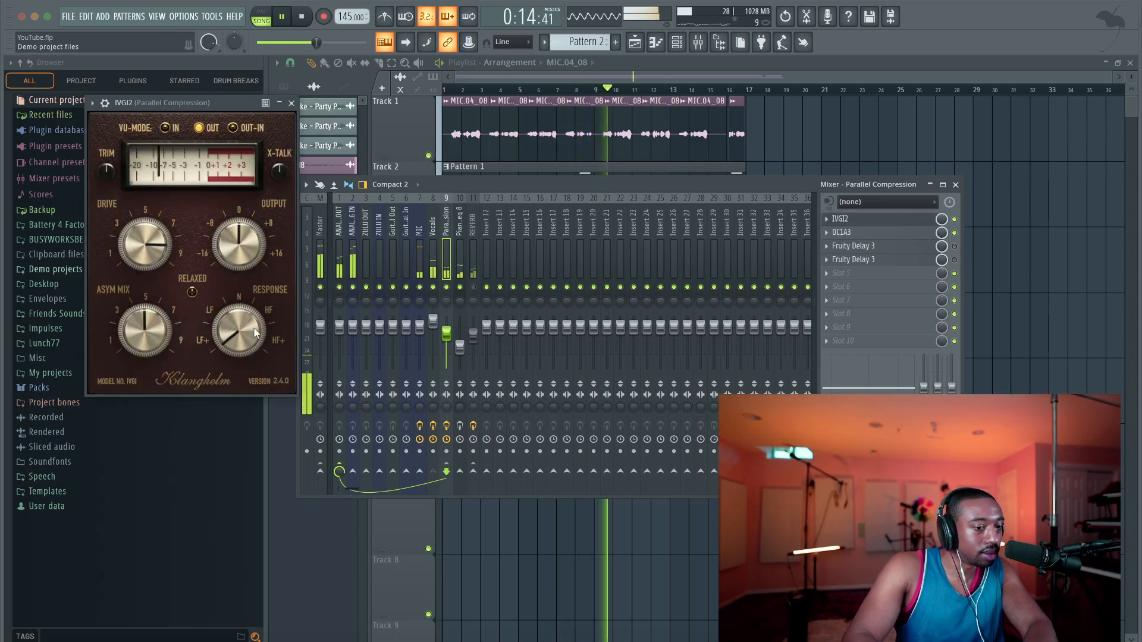
pyautogui.moveTo(130, 230); pyautogui.dragTo(137, 281)
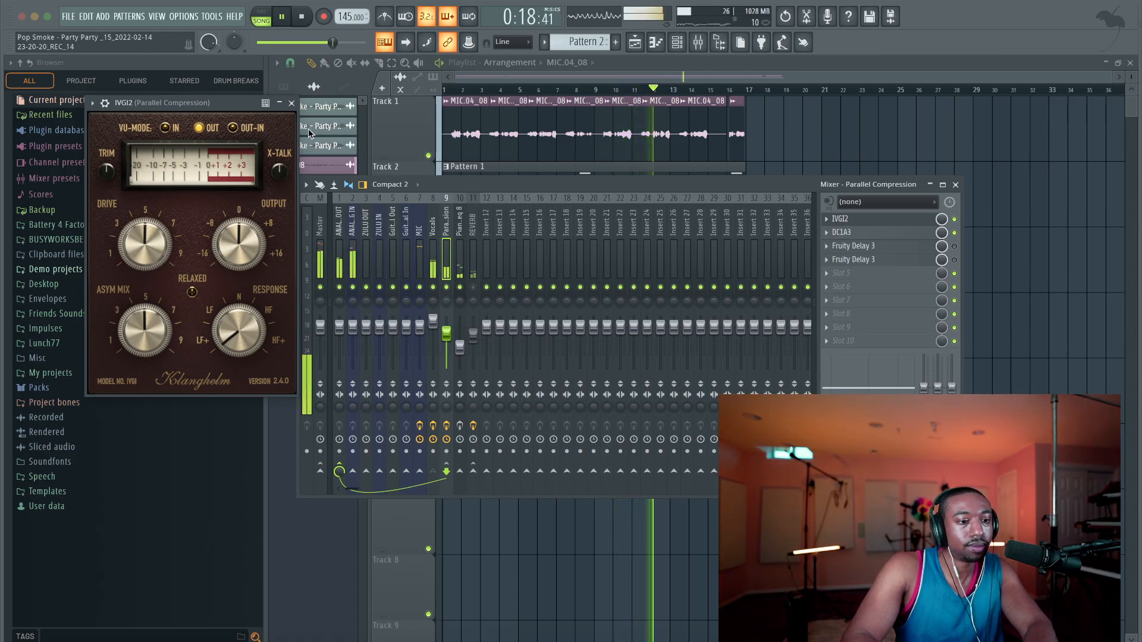
pyautogui.click(291, 103)
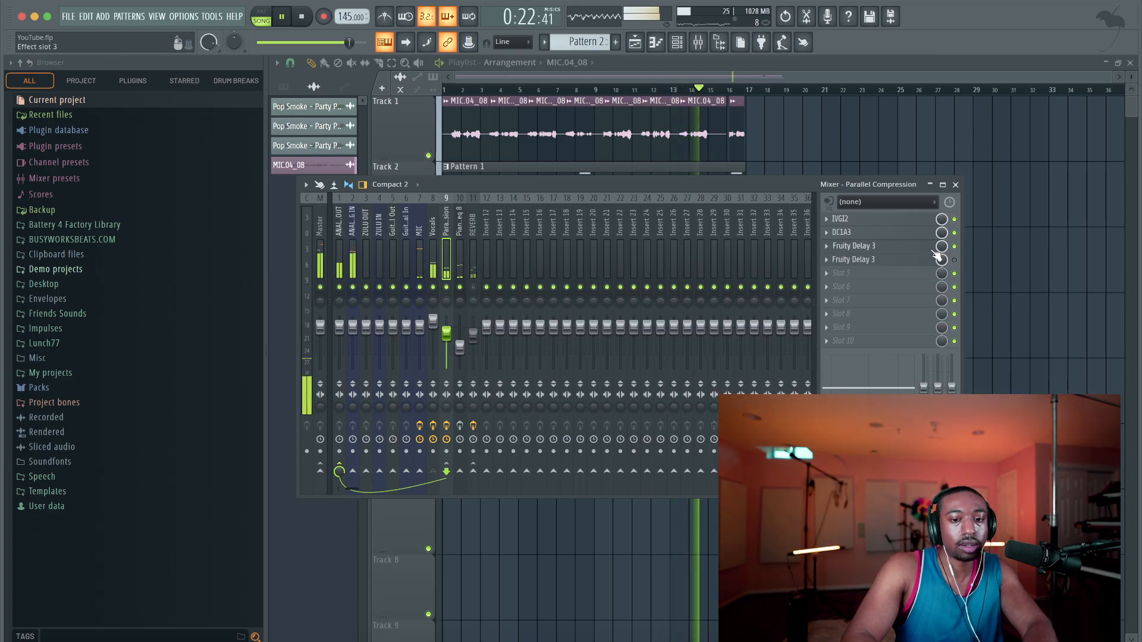
# Shorten the slot 3 Fruity Delay 3's delay time, set its delay model to Ping pong, and raise its pan to about 43.7%
pyautogui.click(853, 245)
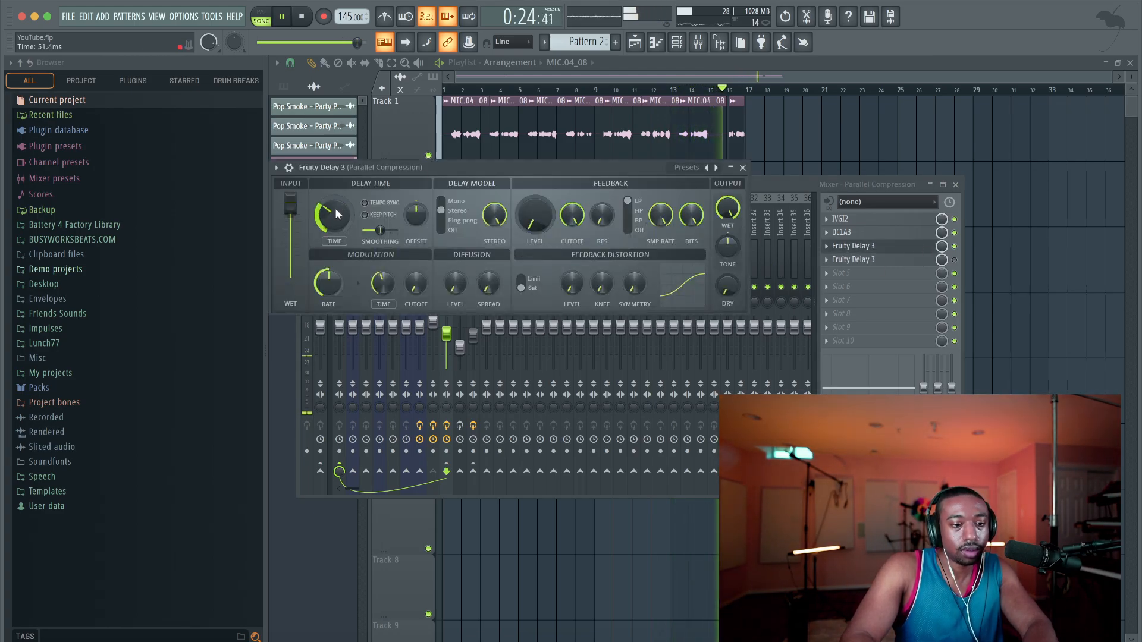
pyautogui.moveTo(335, 209); pyautogui.dragTo(336, 223)
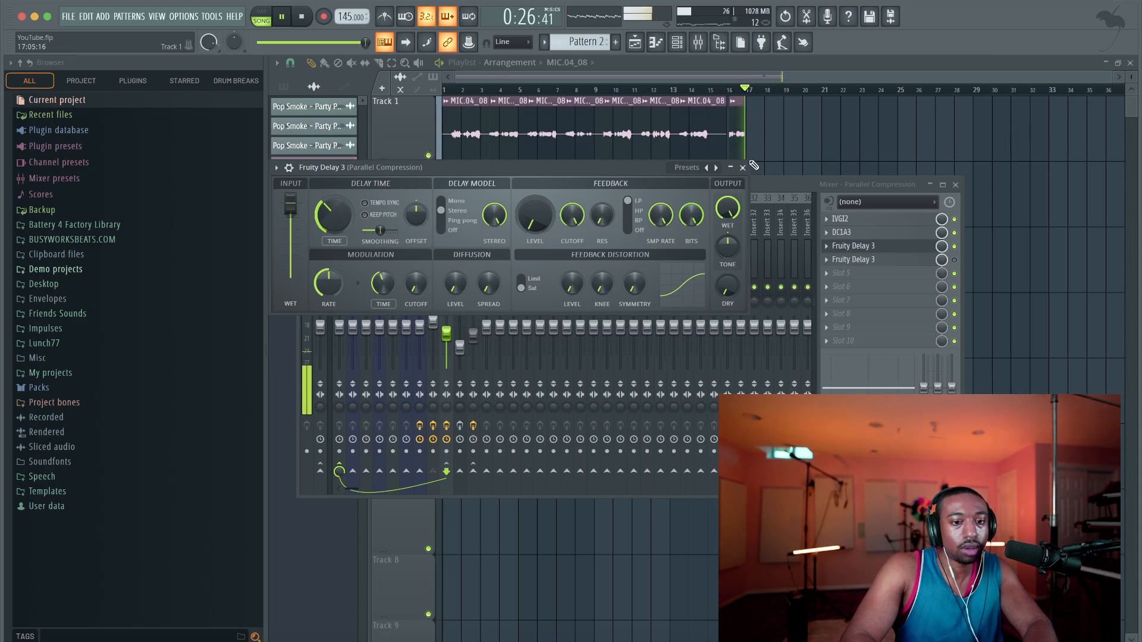
pyautogui.click(455, 220)
pyautogui.moveTo(419, 215); pyautogui.dragTo(419, 203)
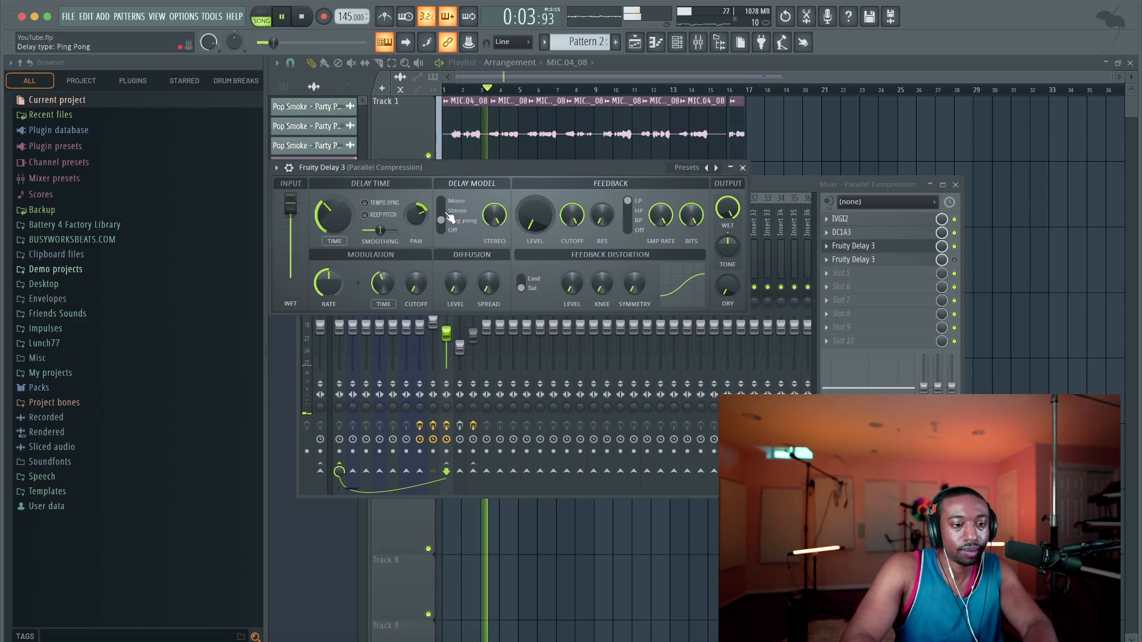
# Reset the pan of the Fruity Delay 3's delay time and close the plugin
pyautogui.rightClick(417, 219)
pyautogui.click(424, 221)
pyautogui.rightClick(423, 221)
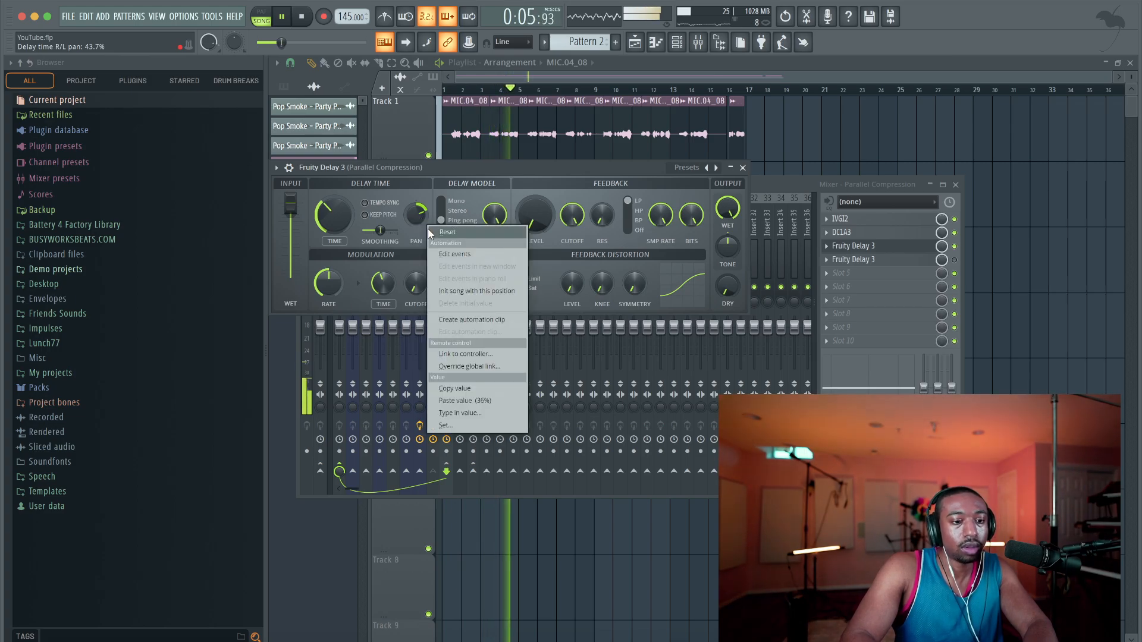
pyautogui.click(428, 229)
pyautogui.click(743, 168)
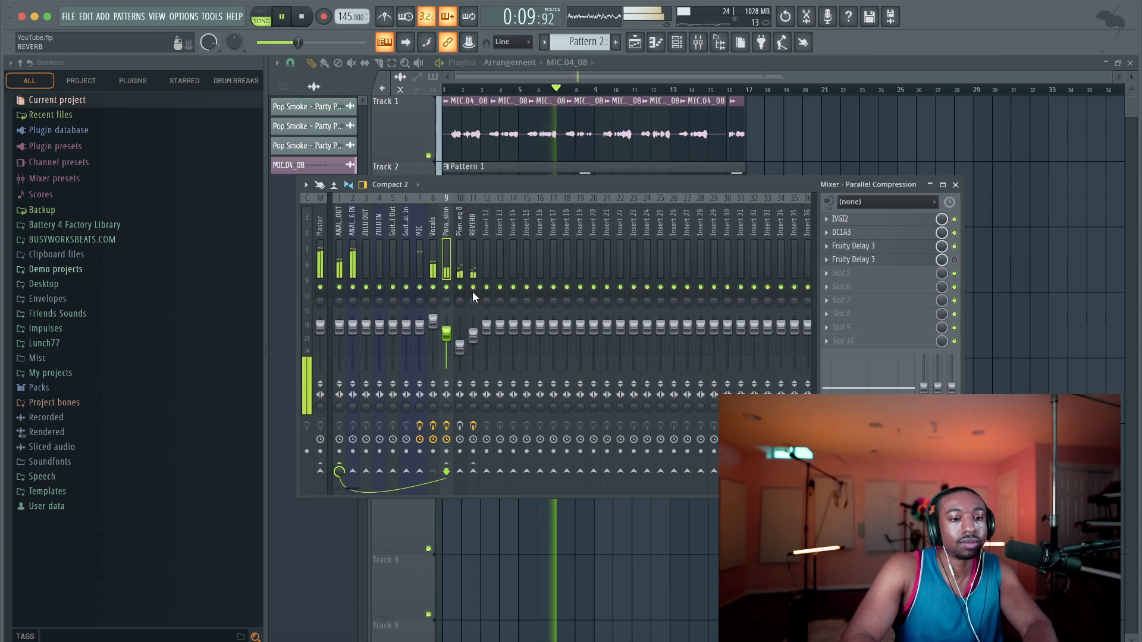
# Check MJUCjr's settings on the Vocals track, close the plugin and the mixer, and stop playback
pyautogui.click(434, 268)
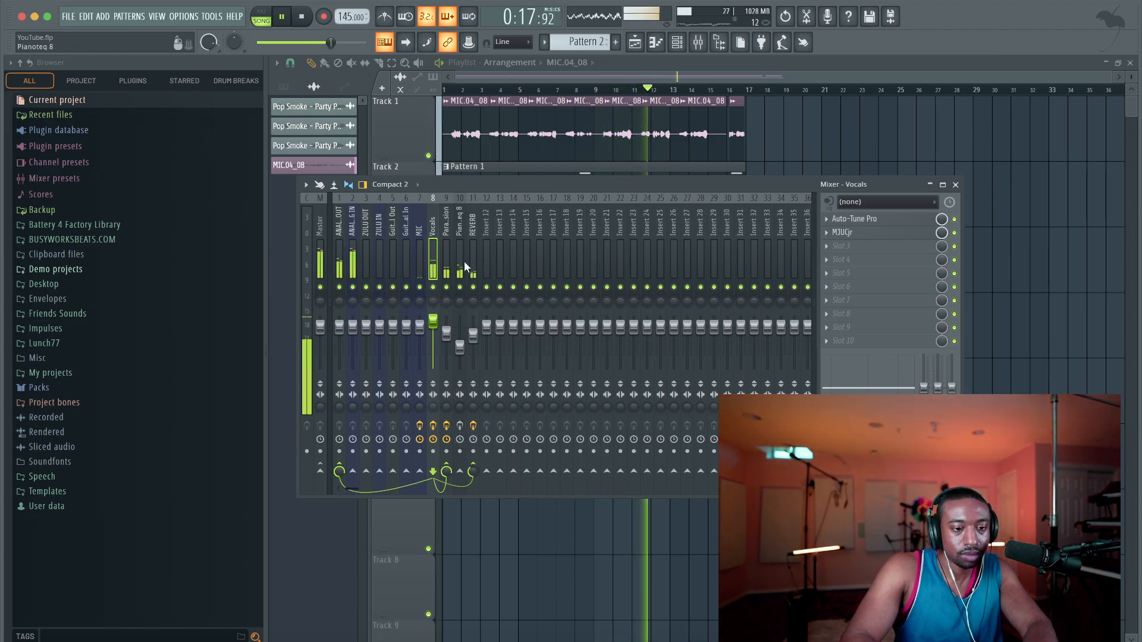
pyautogui.click(875, 233)
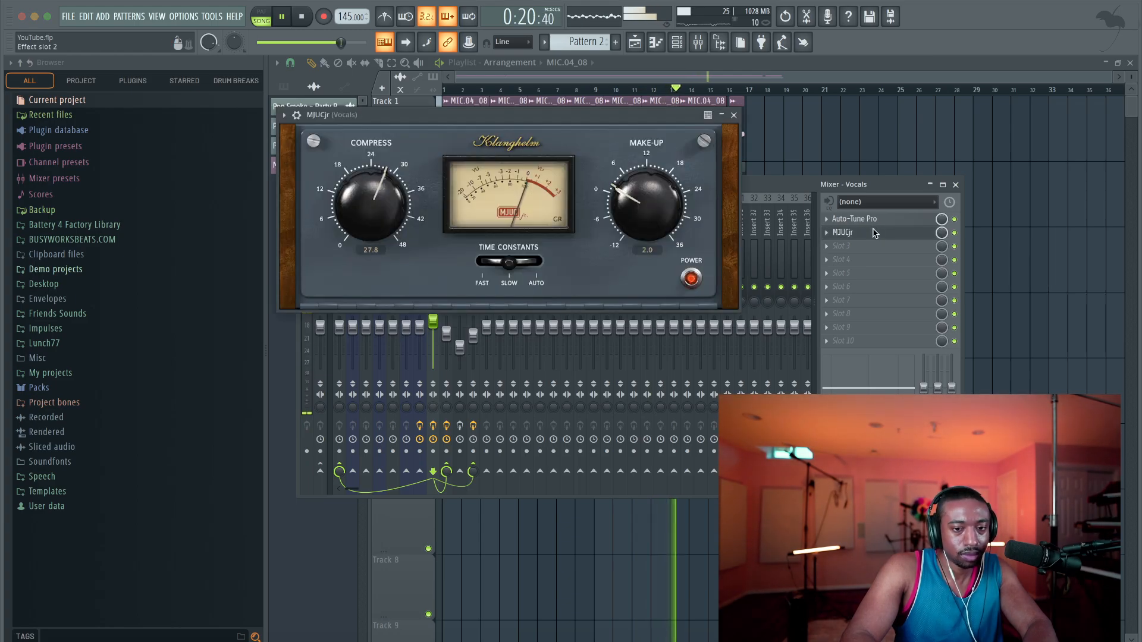
pyautogui.click(735, 116)
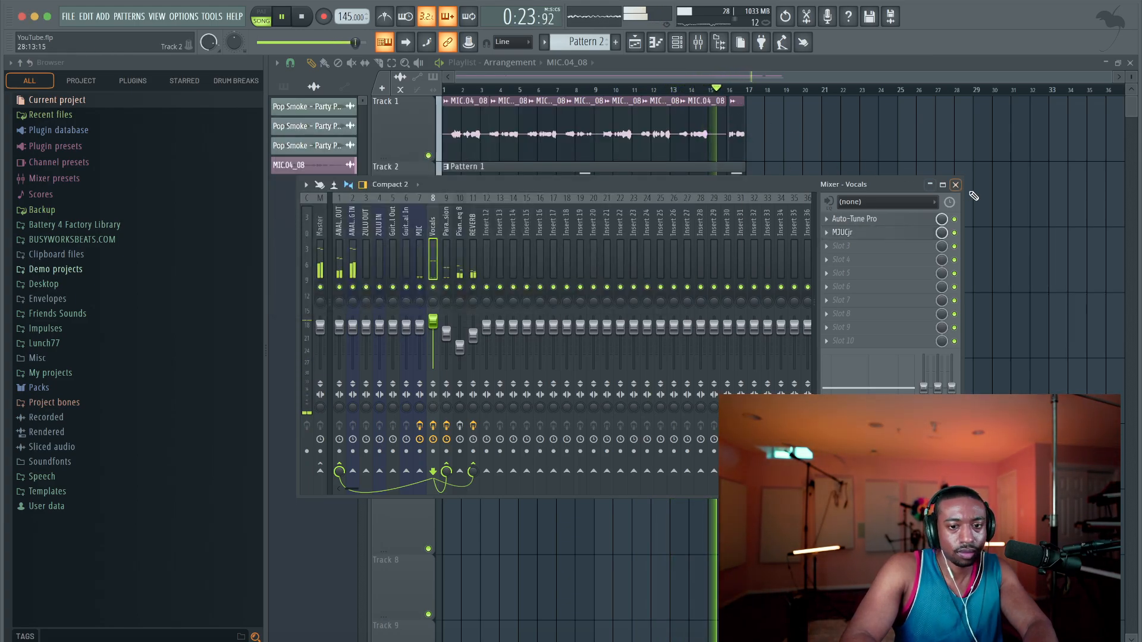
pyautogui.click(955, 185)
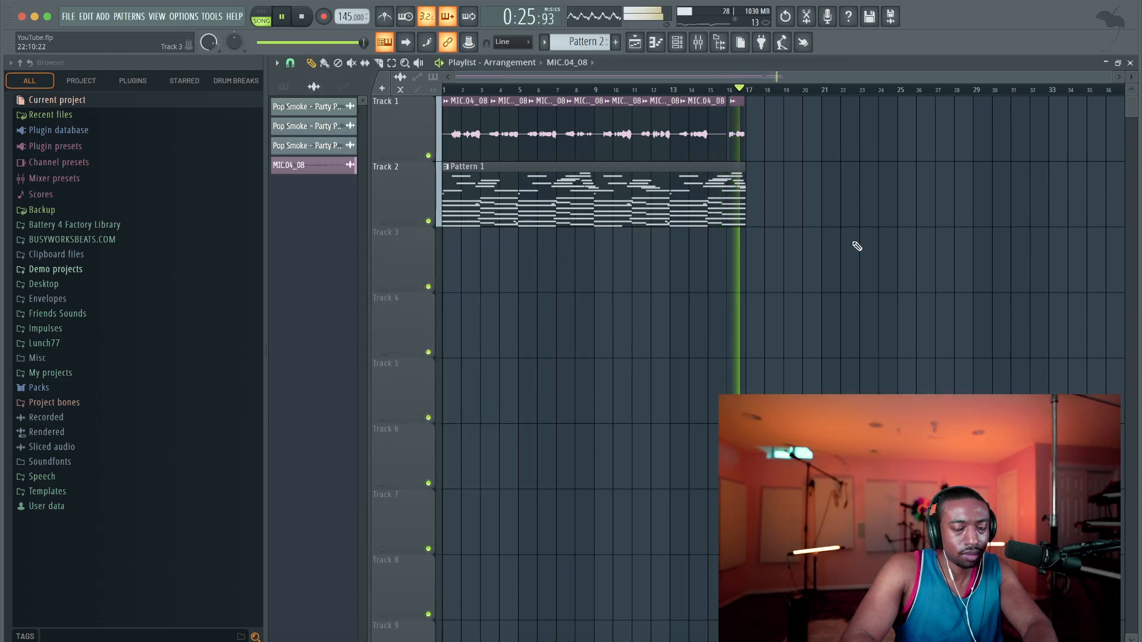
pyautogui.press('space')
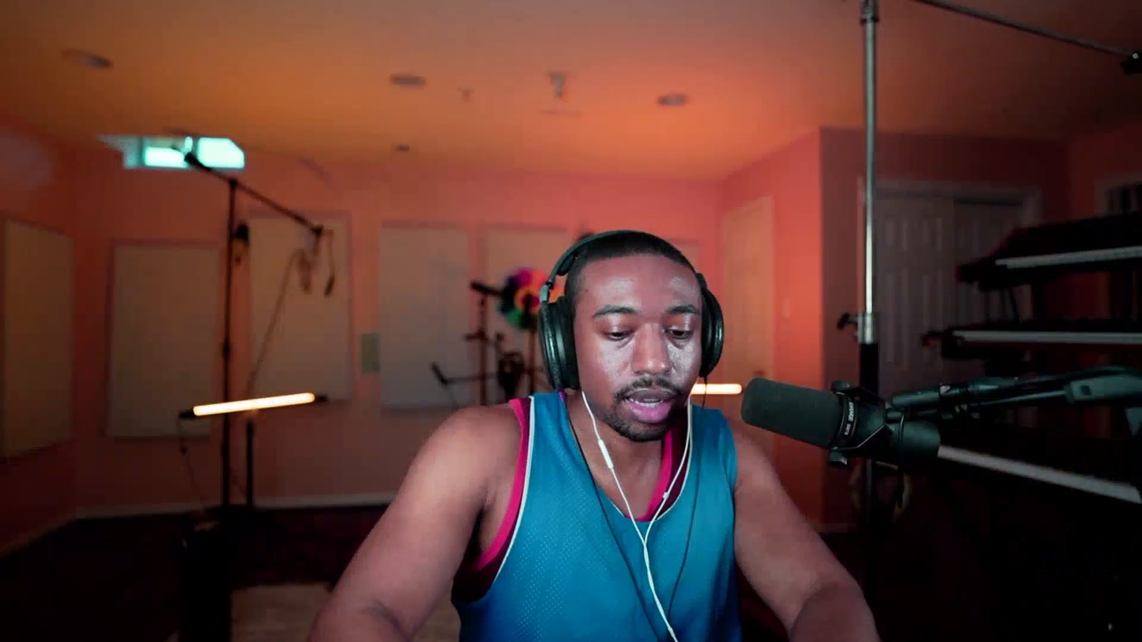